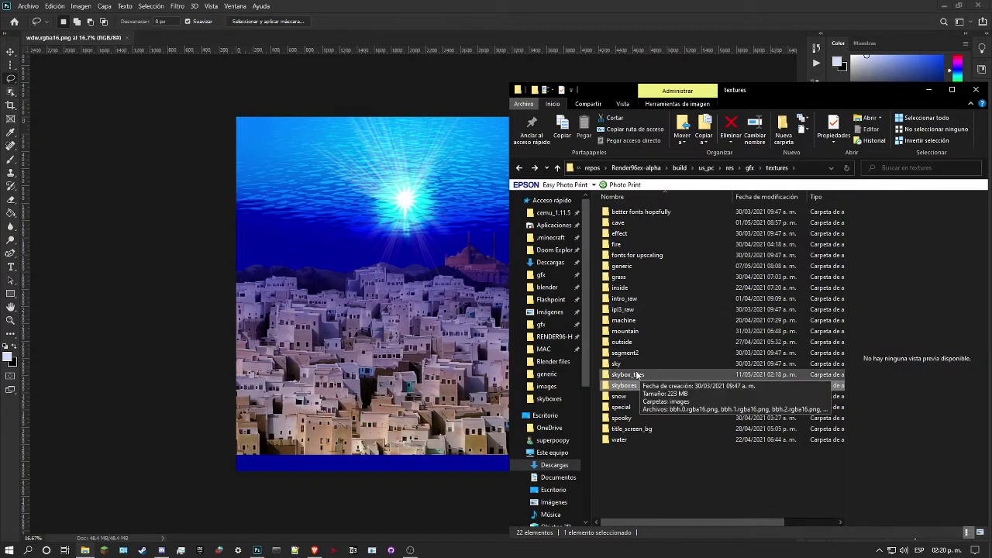
Open the skybox_tiles folder and examine how the bbh, bidw and bitfs skybox images are split into numbered tiles.
double_click(643, 376)
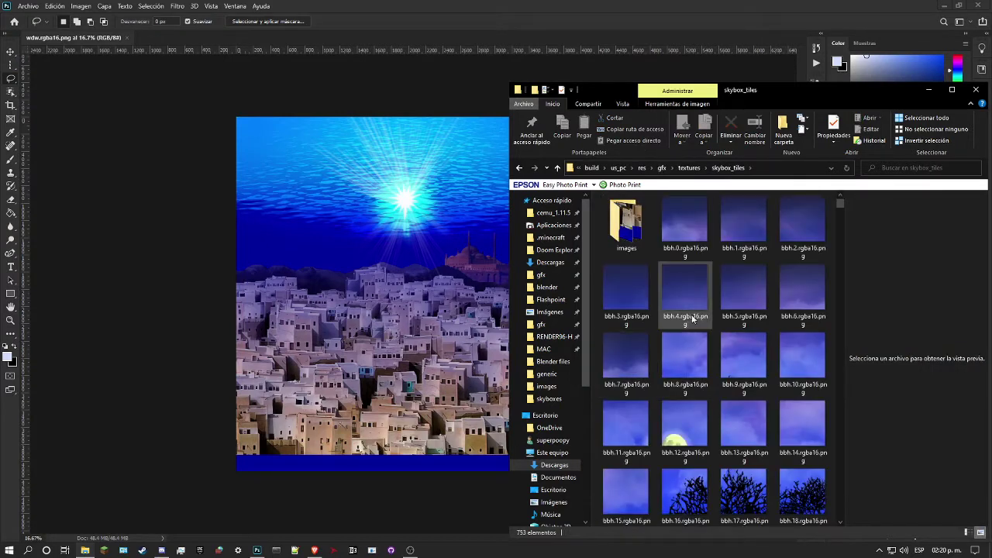
scroll(701, 310, down, 5)
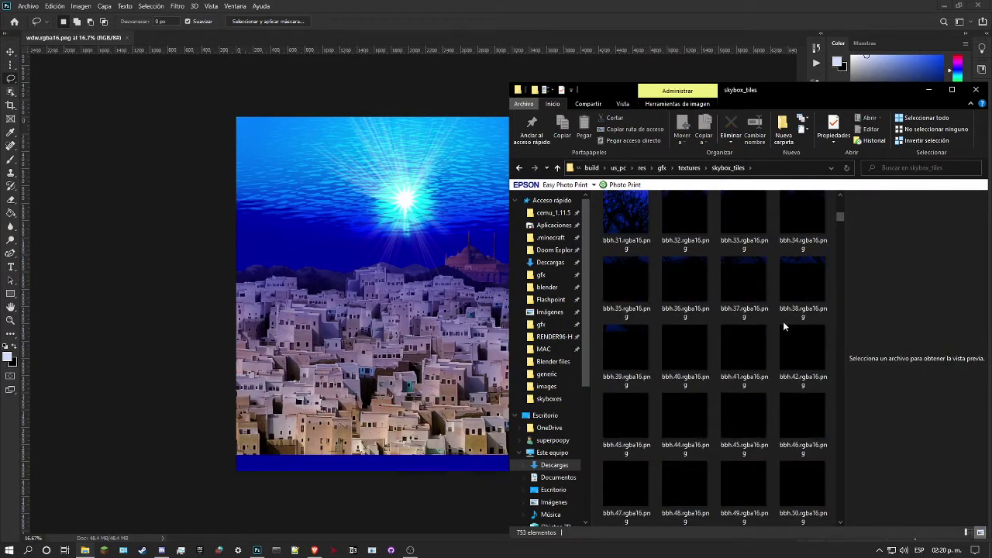
scroll(751, 318, down, 3)
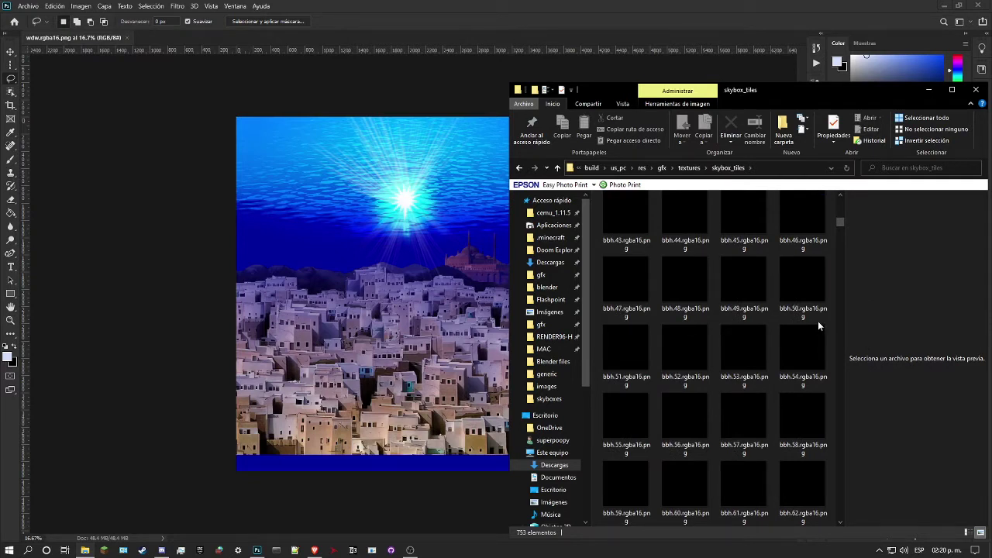
scroll(817, 321, up, 5)
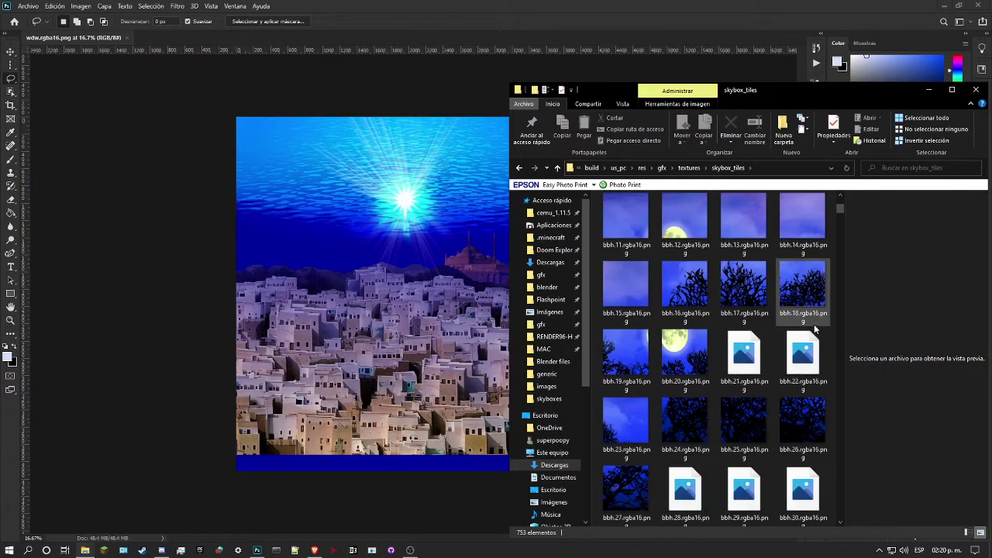
scroll(759, 340, down, 5)
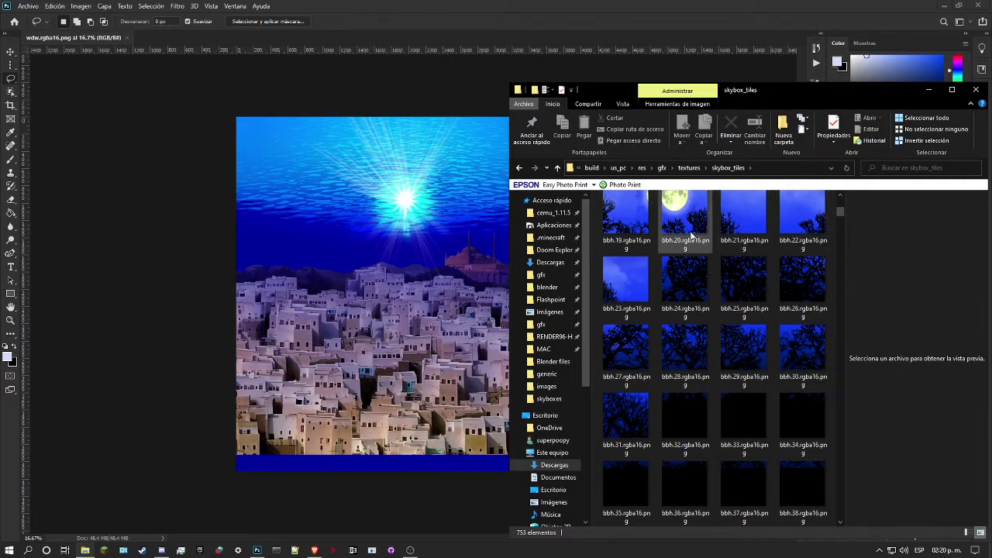
scroll(736, 283, up, 5)
scroll(724, 310, down, 5)
scroll(736, 310, up, 3)
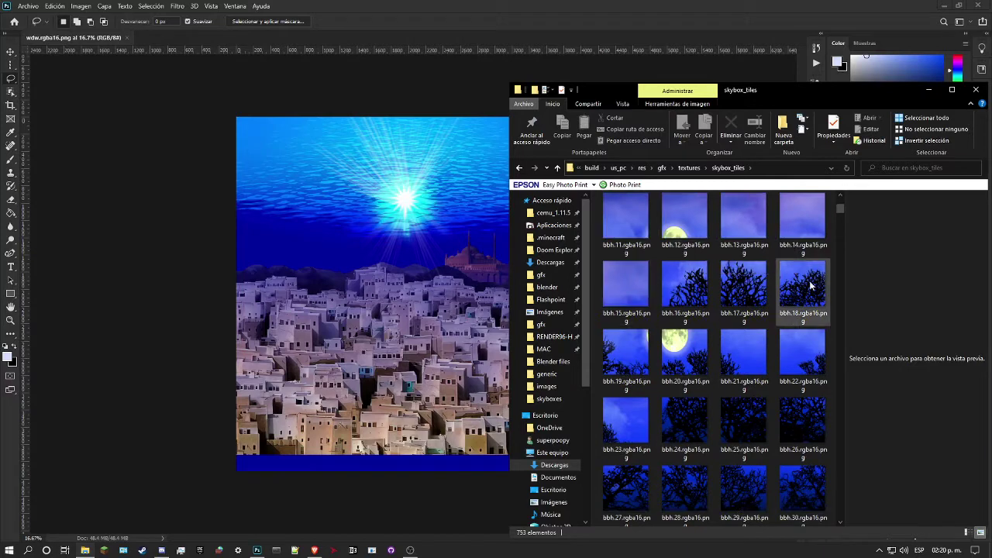
scroll(664, 288, down, 7)
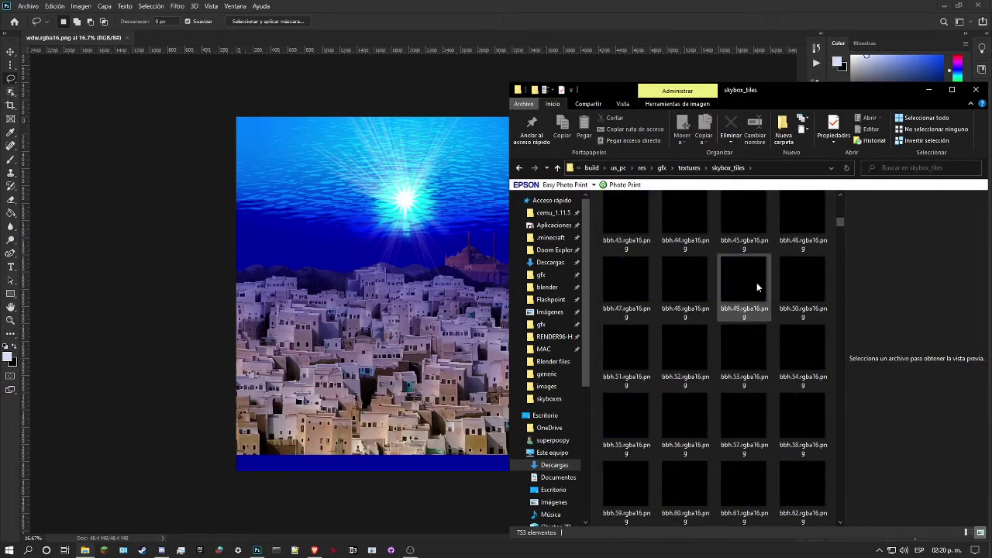
scroll(757, 282, down, 5)
scroll(731, 272, down, 3)
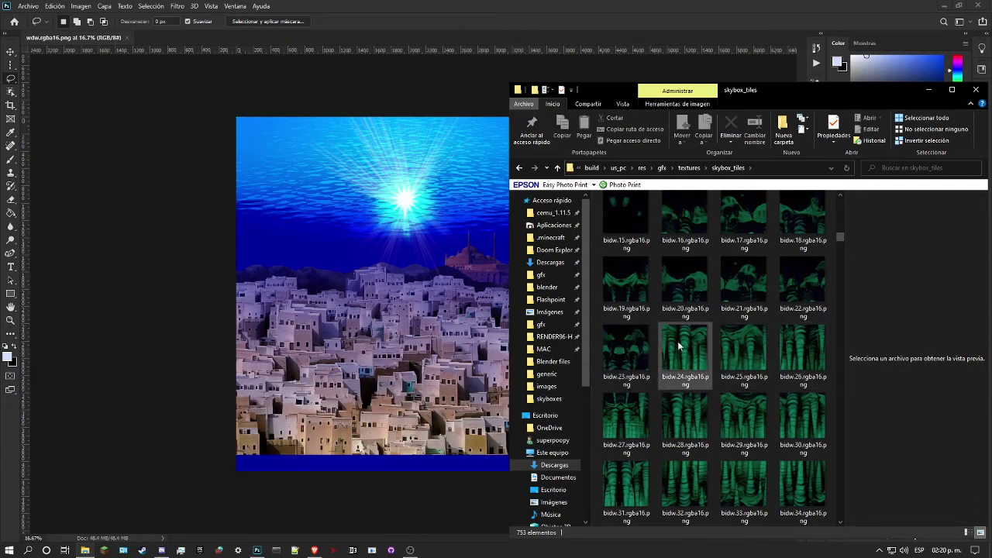
scroll(681, 349, down, 5)
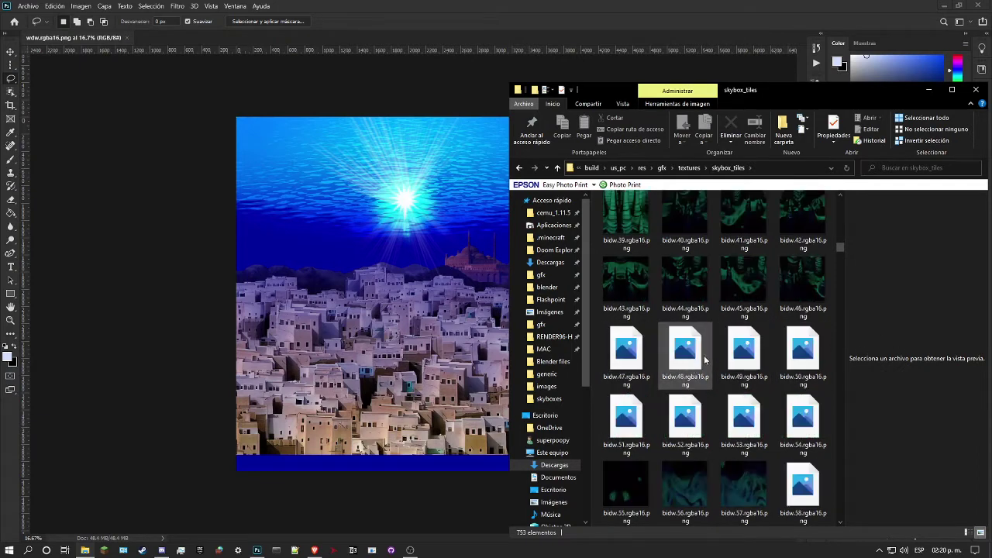
scroll(674, 354, down, 10)
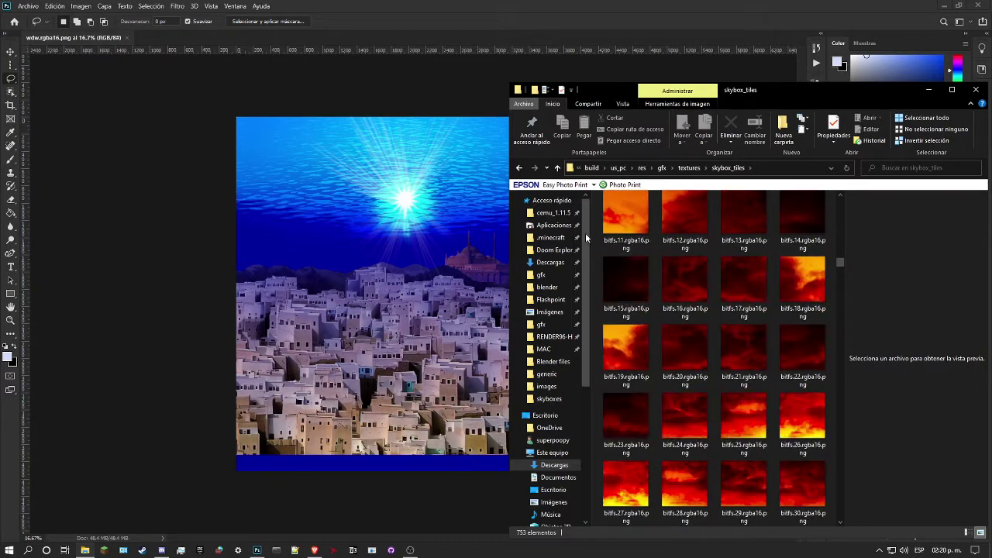
Switch to Photoshop and set the canvas size of wdw.rgba16.png to 4096 by 4096 pixels.
click(596, 5)
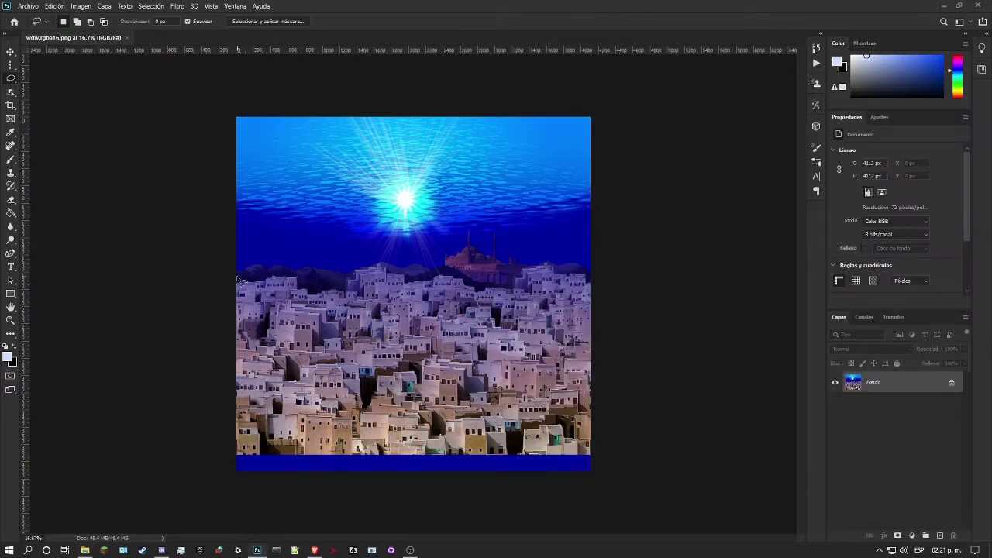
click(10, 320)
key(ctrl+0)
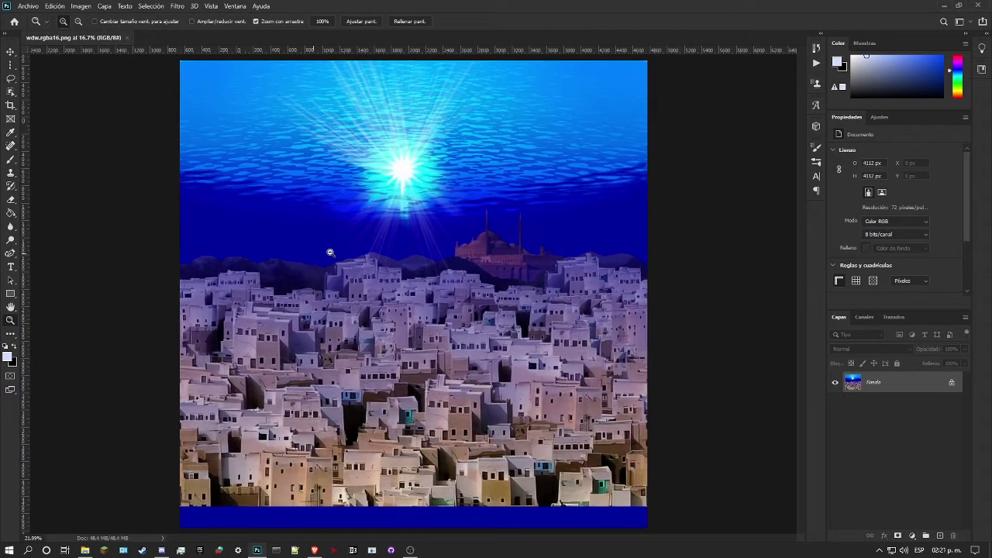
key(ctrl+alt+c)
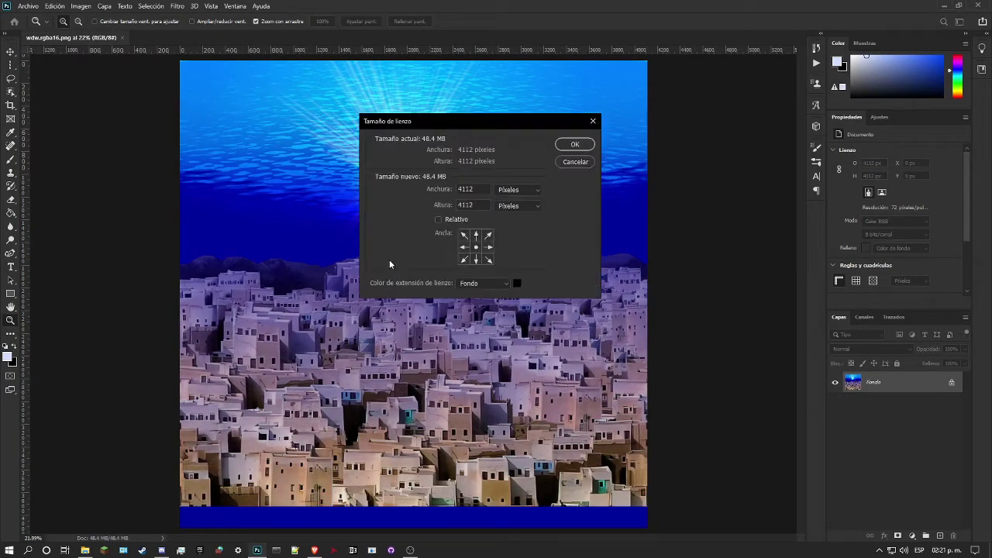
click(438, 219)
drag(477, 189, 462, 189)
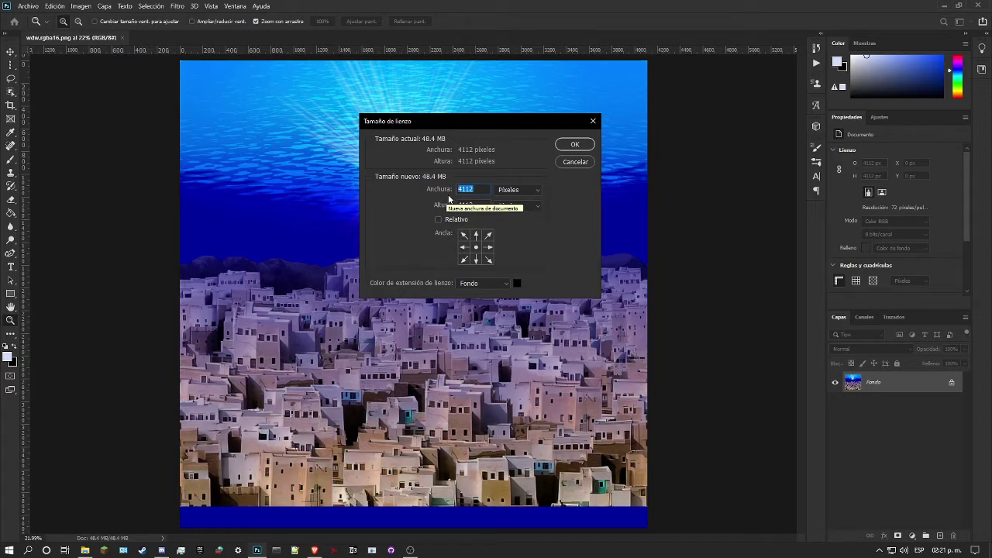
text(4096)
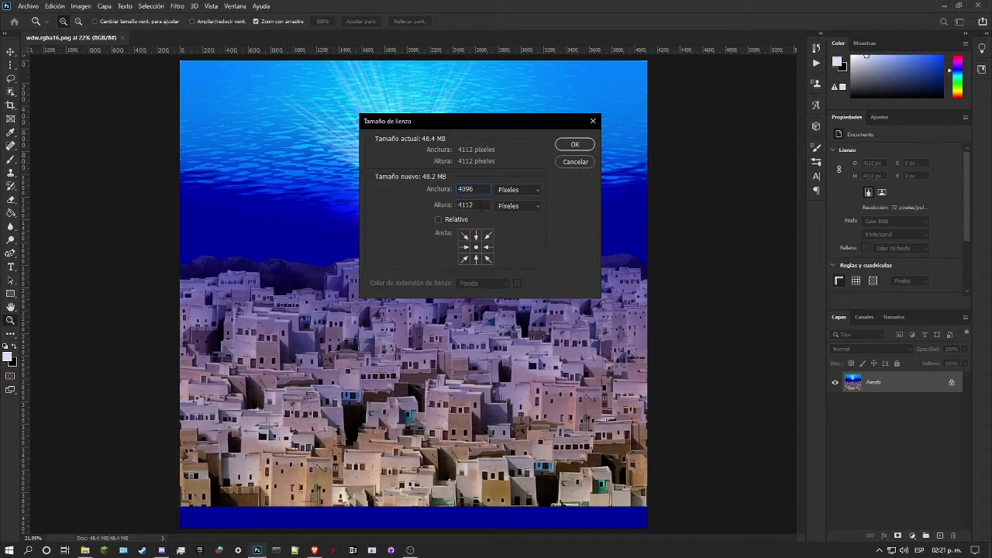
key(Tab)
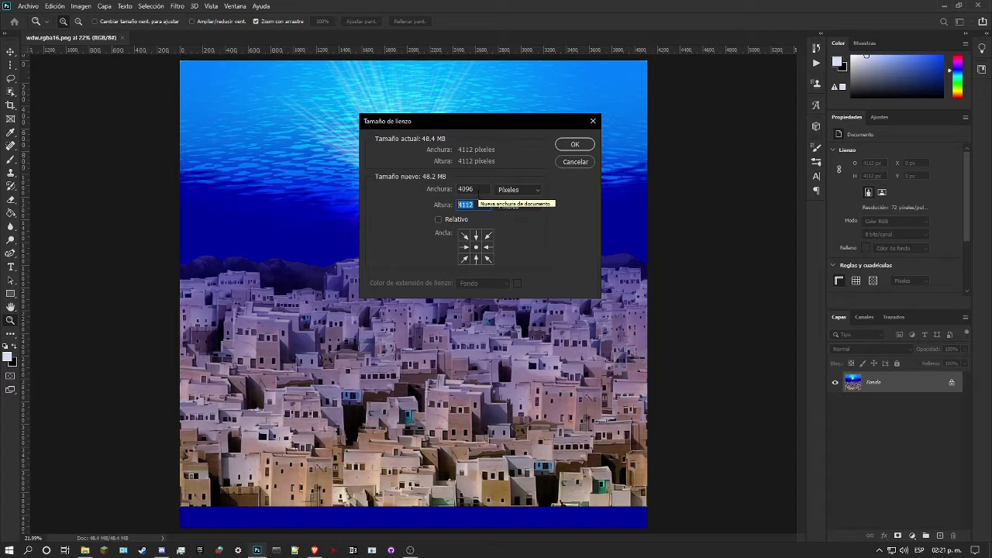
text(4096)
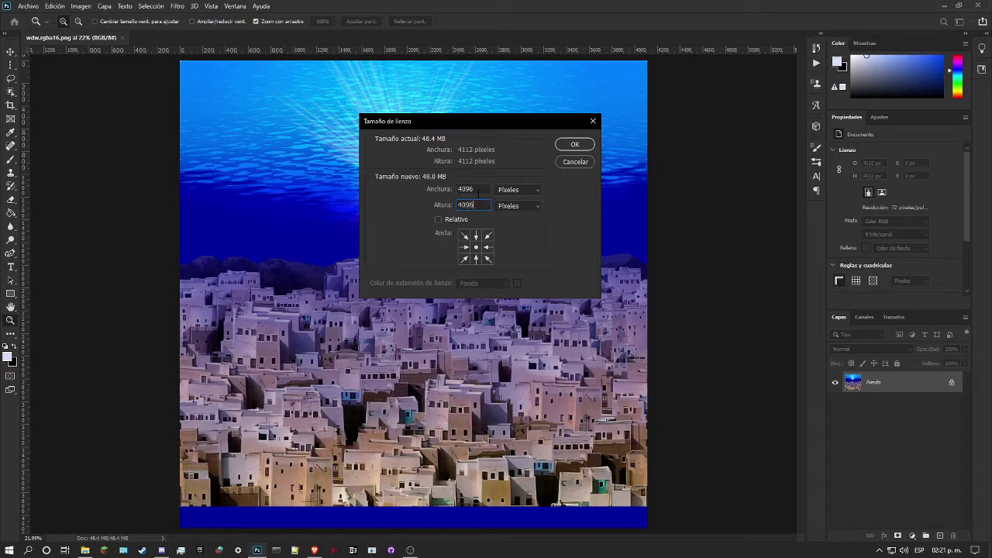
key(Return)
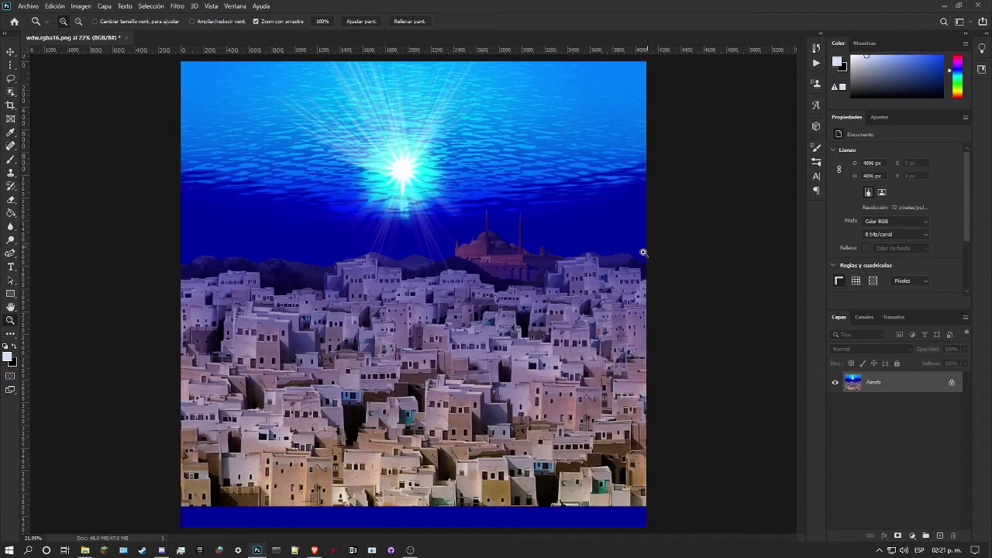
Create a guide layout with 8 columns and 8 rows over the whole skybox canvas, clearing existing guides.
scroll(682, 272, up, 4)
scroll(686, 300, down, 6)
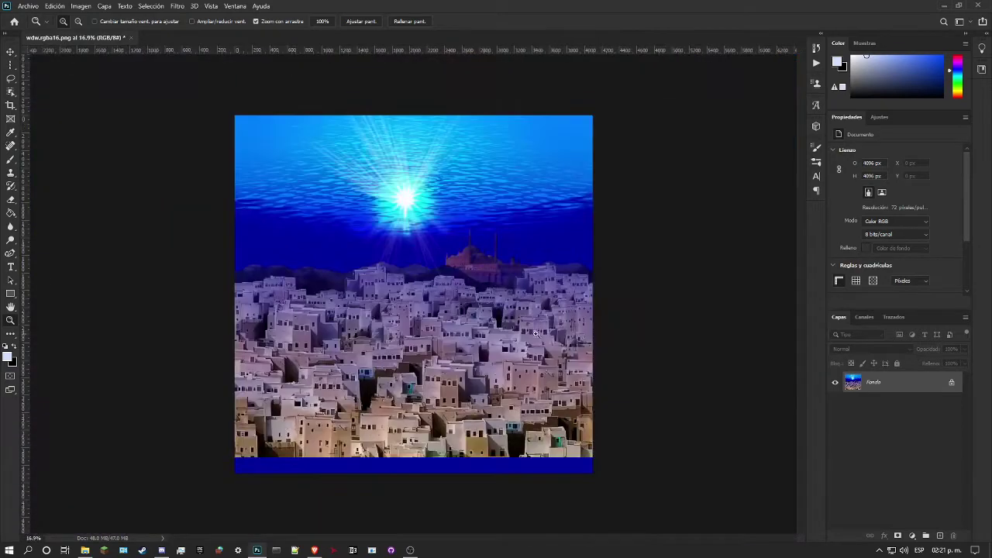
scroll(325, 337, up, 2)
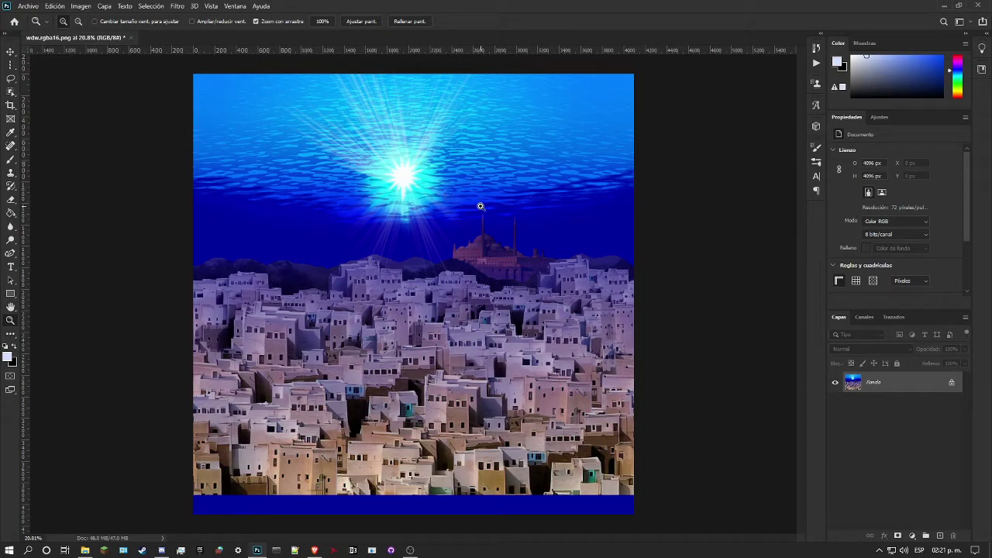
click(212, 9)
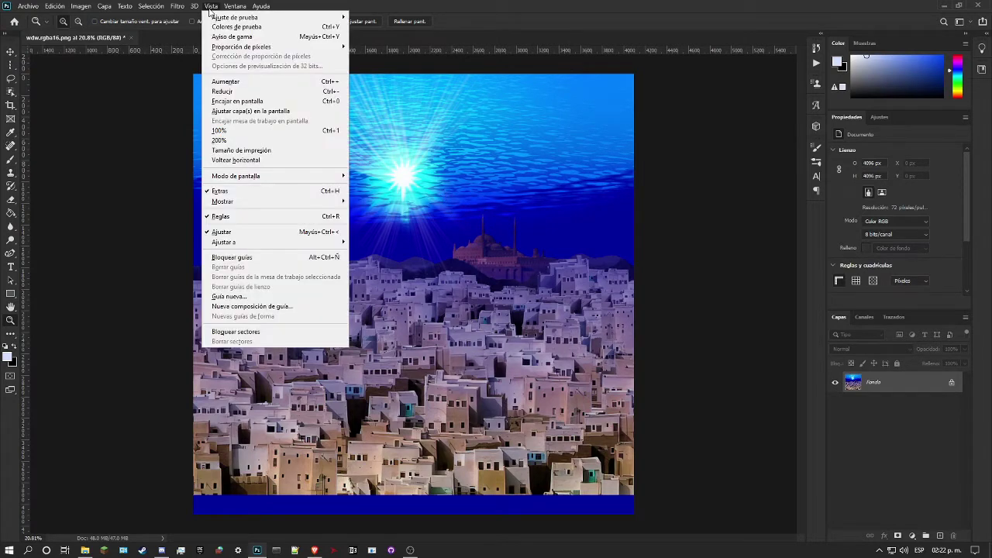
click(256, 306)
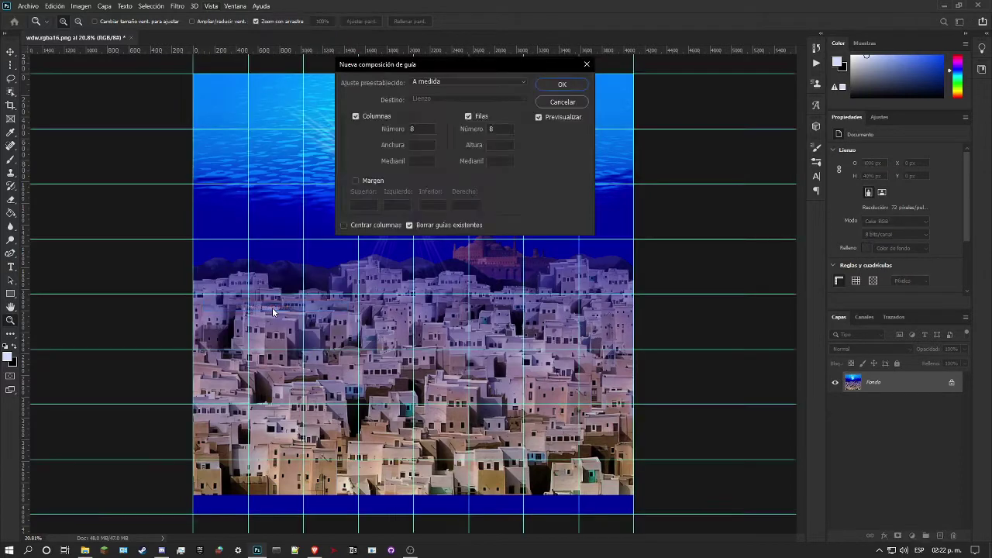
click(355, 116)
click(470, 116)
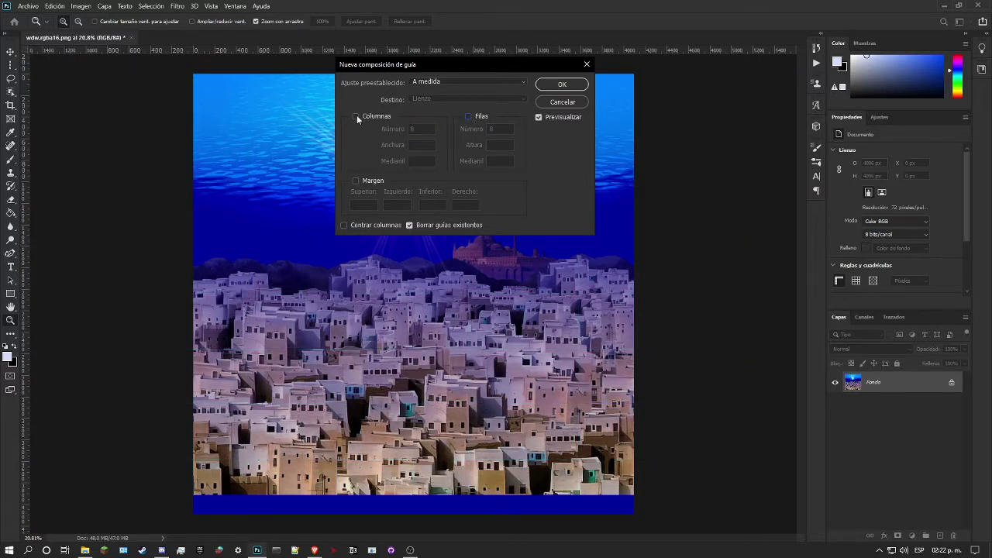
drag(432, 65, 616, 41)
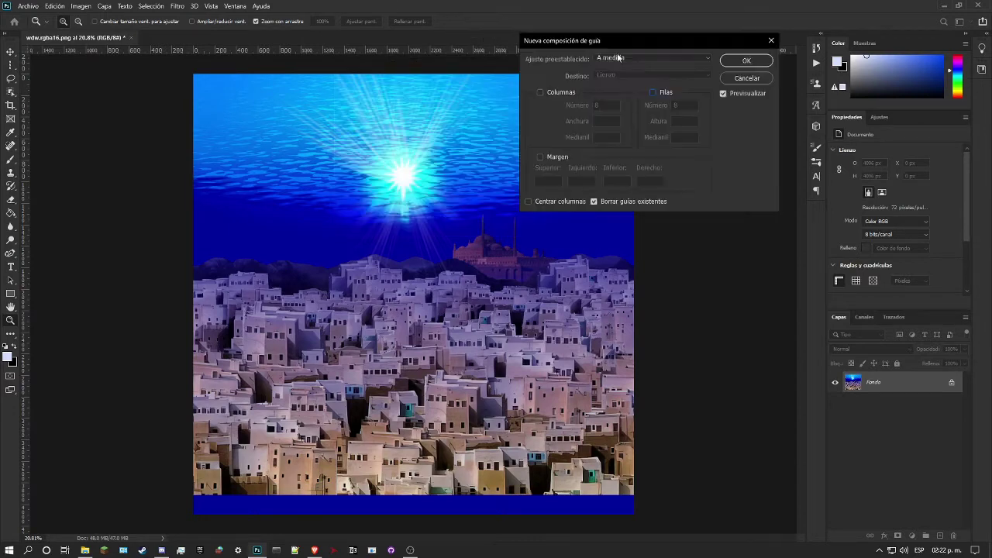
click(541, 91)
click(653, 93)
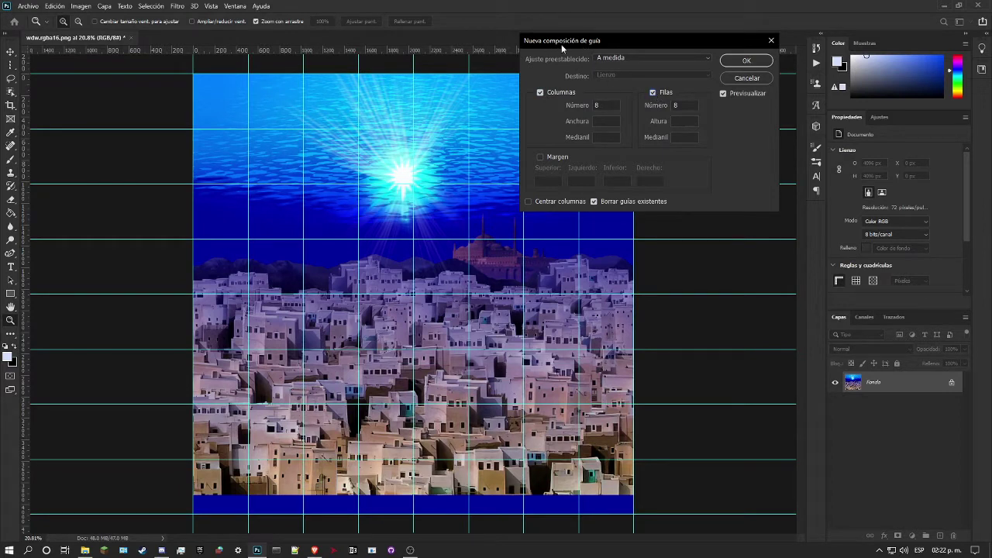
drag(607, 46, 728, 99)
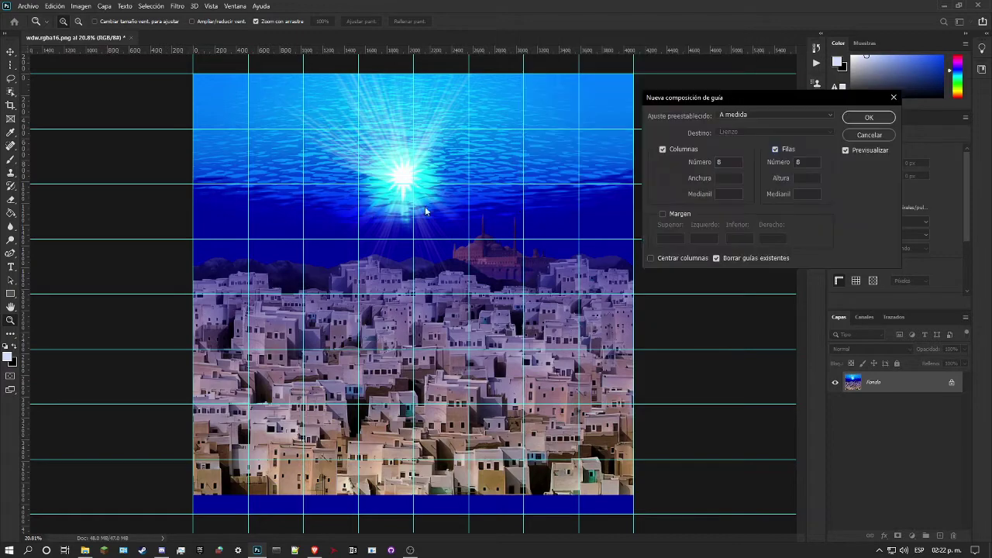
click(868, 117)
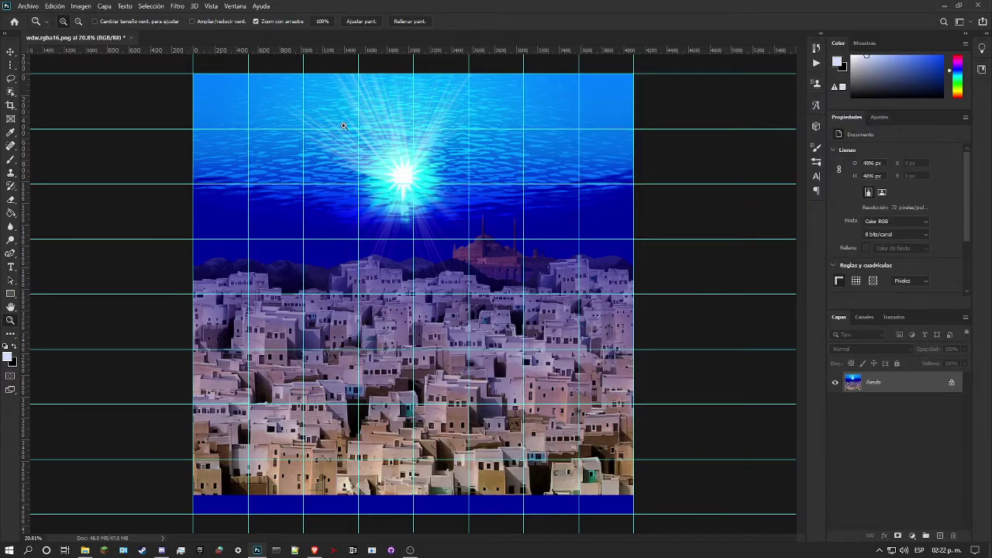
drag(387, 186, 390, 184)
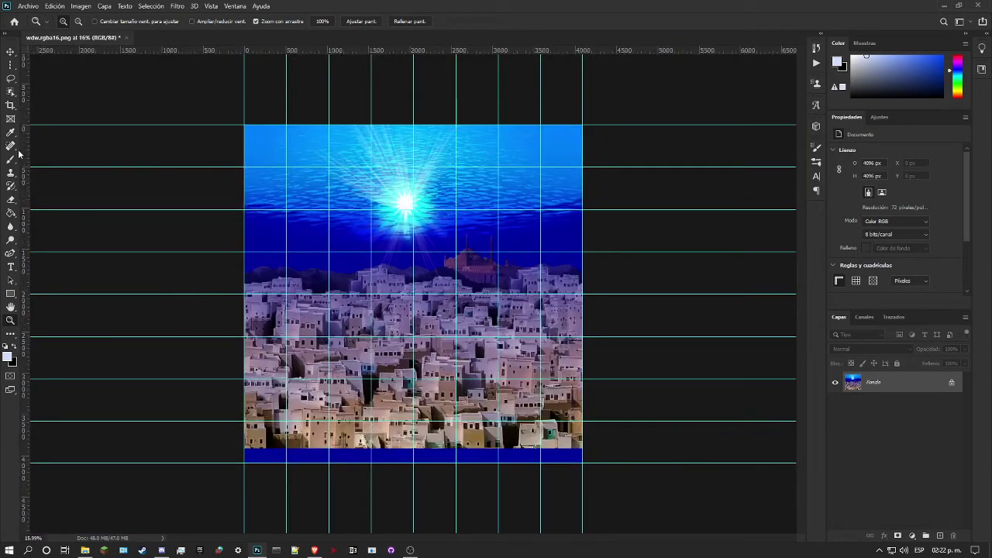
click(8, 107)
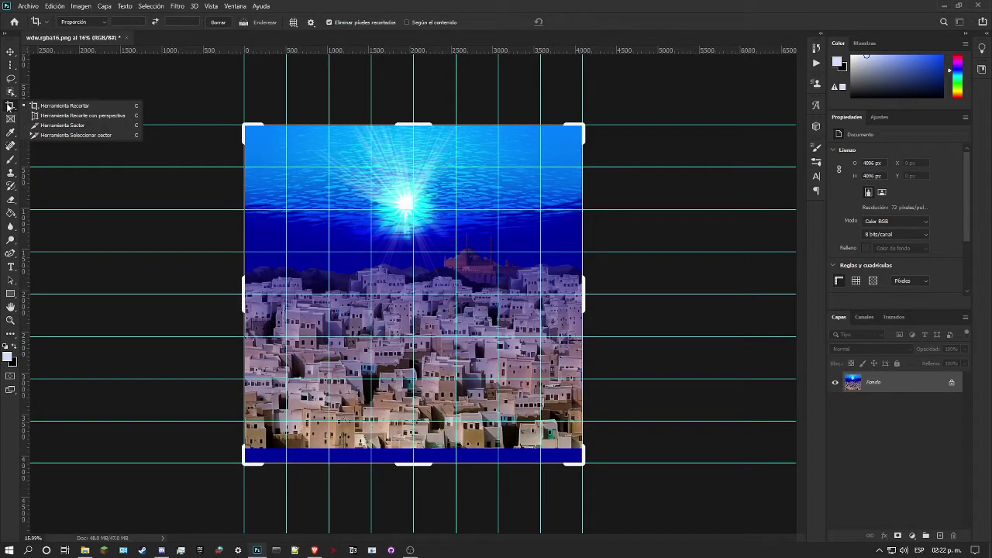
click(62, 125)
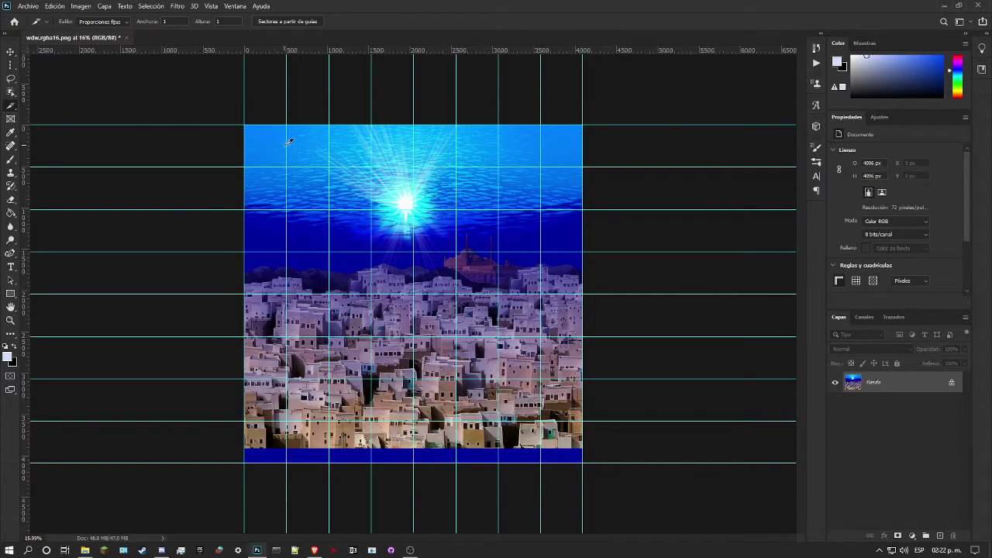
click(10, 321)
drag(193, 117, 375, 187)
scroll(376, 186, down, 6)
scroll(395, 178, up, 2)
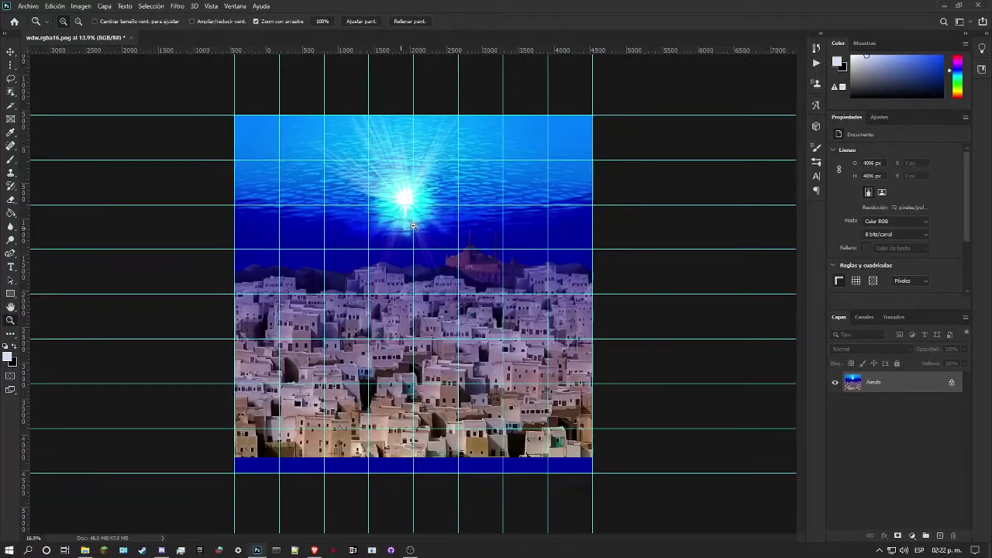
scroll(408, 172, up, 1)
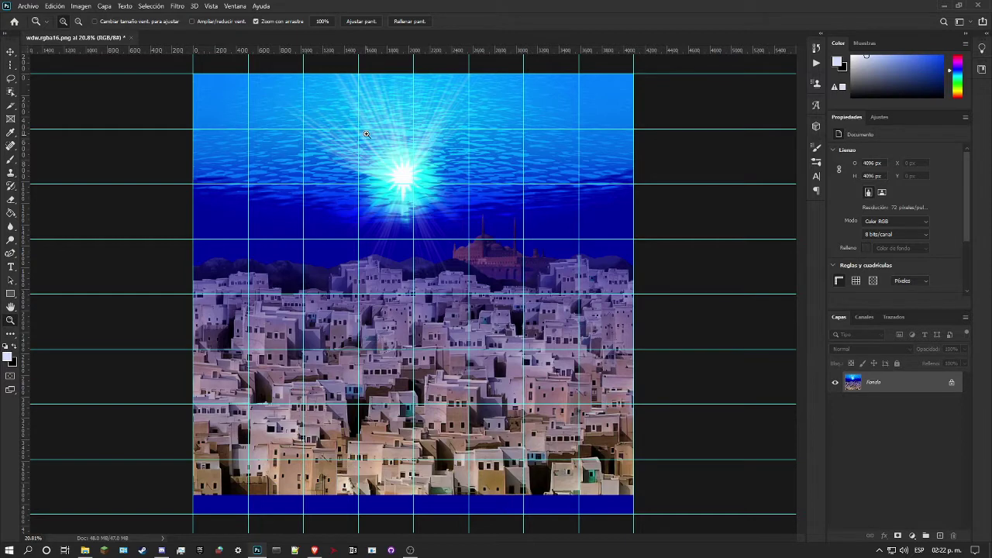
Add an empty layer, then copy the background's top-left 512 by 512 px grid tile onto its own layer.
drag(210, 102, 228, 103)
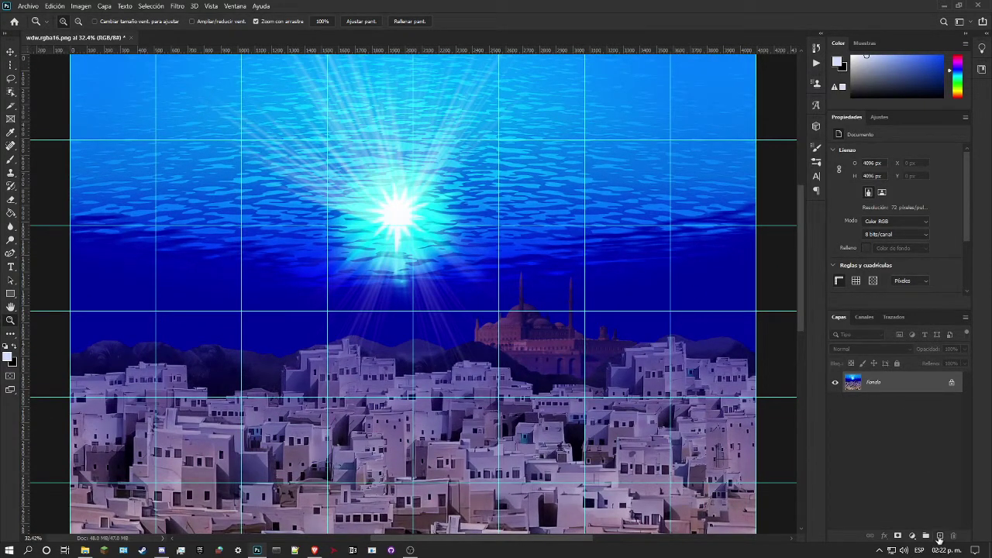
click(937, 535)
click(11, 66)
click(76, 65)
scroll(73, 77, up, 1)
drag(70, 71, 155, 156)
click(858, 409)
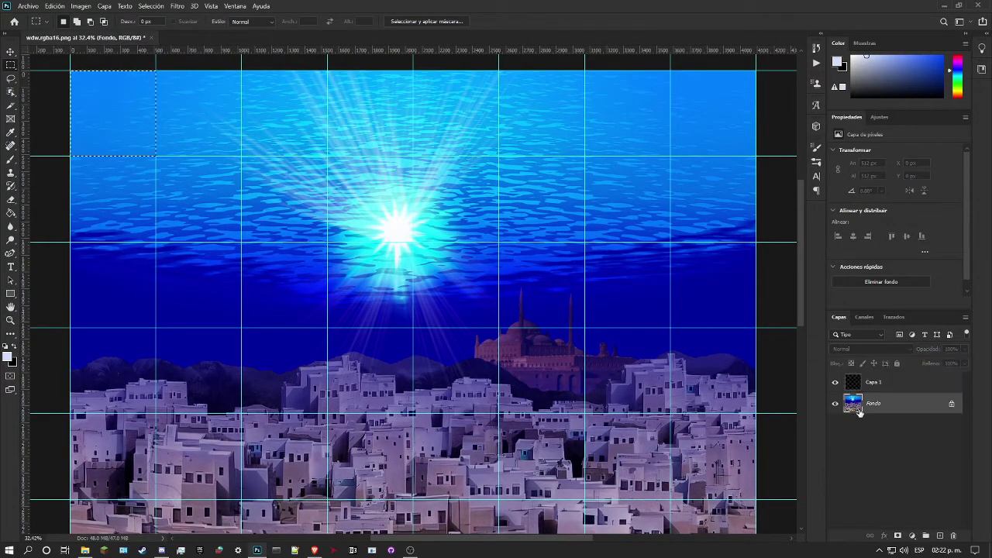
key(ctrl+j)
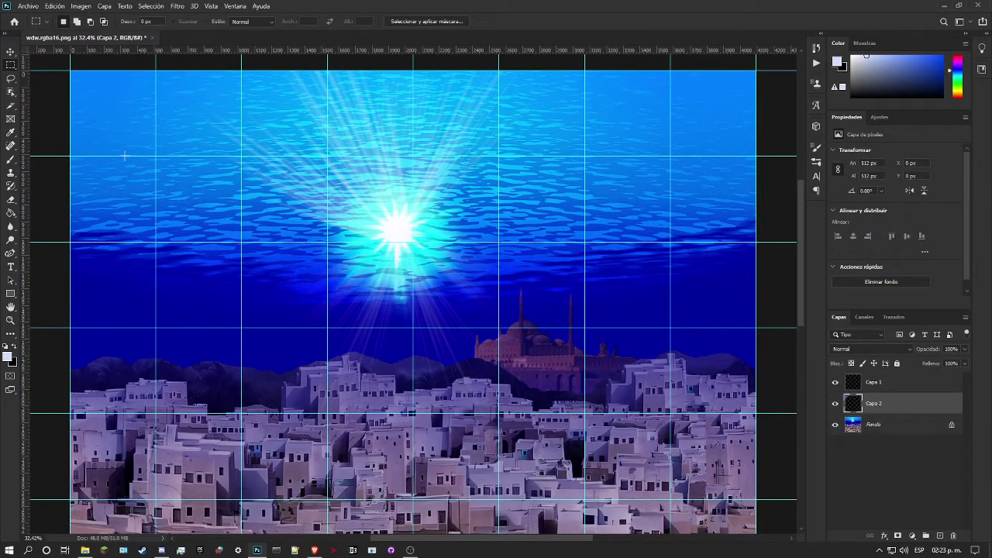
ctrl+click(855, 411)
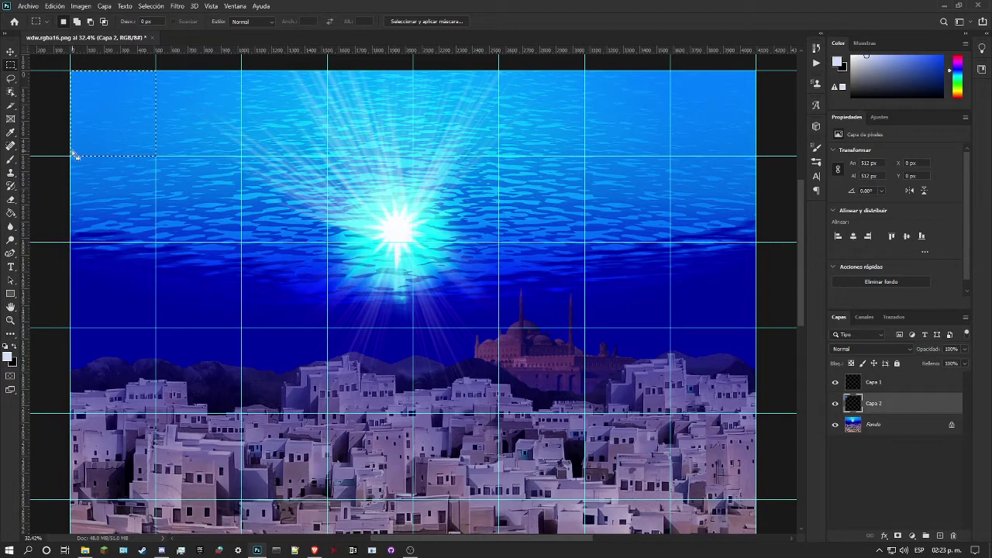
drag(10, 106, 53, 107)
click(105, 104)
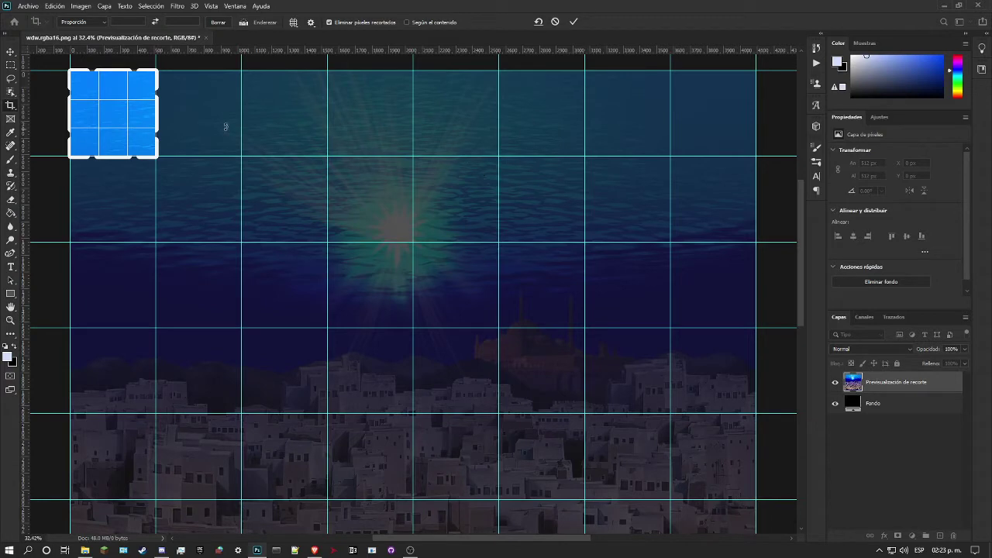
key(Escape)
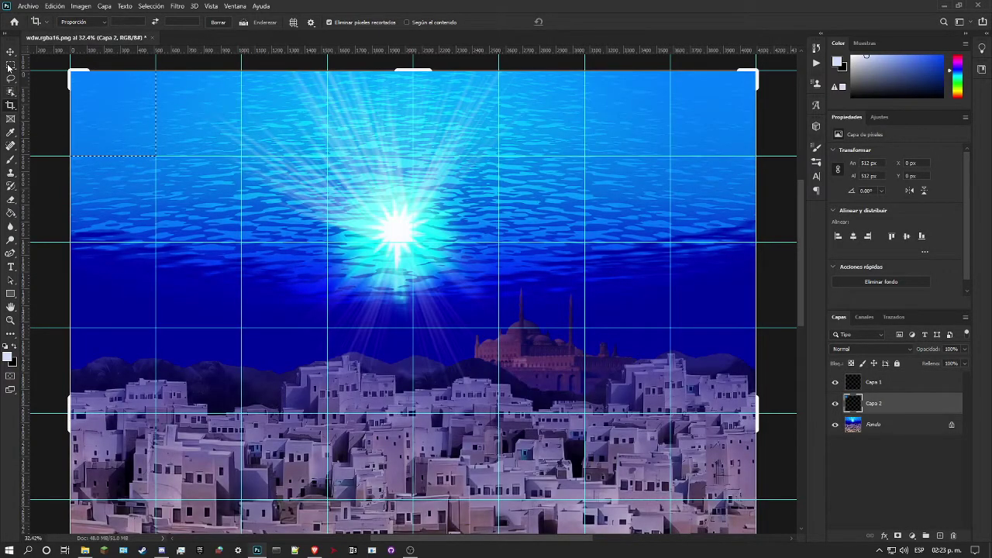
Clear the selection and slice the whole canvas from the guides with the Slice tool, giving an 8 by 8 grid.
right_click(8, 107)
click(72, 125)
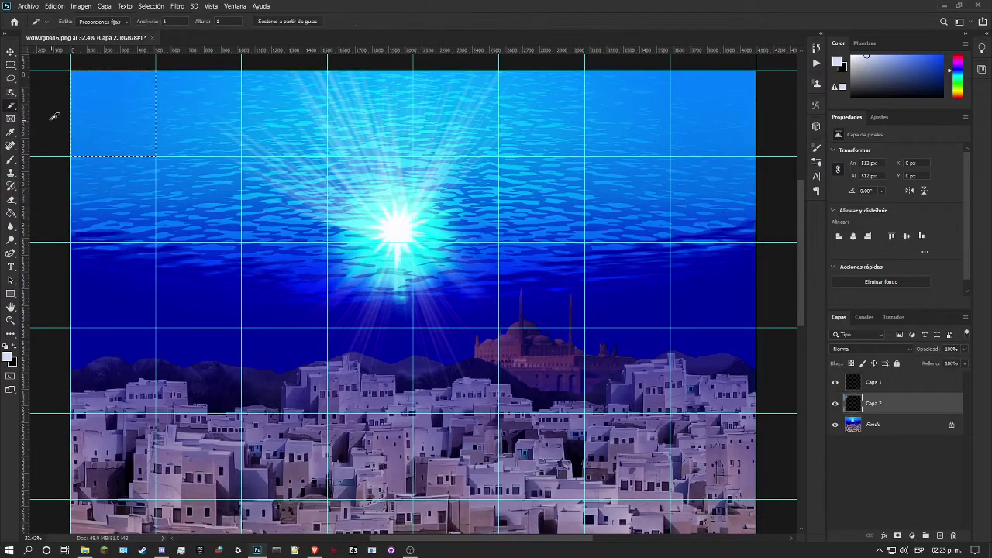
key(m)
click(212, 185)
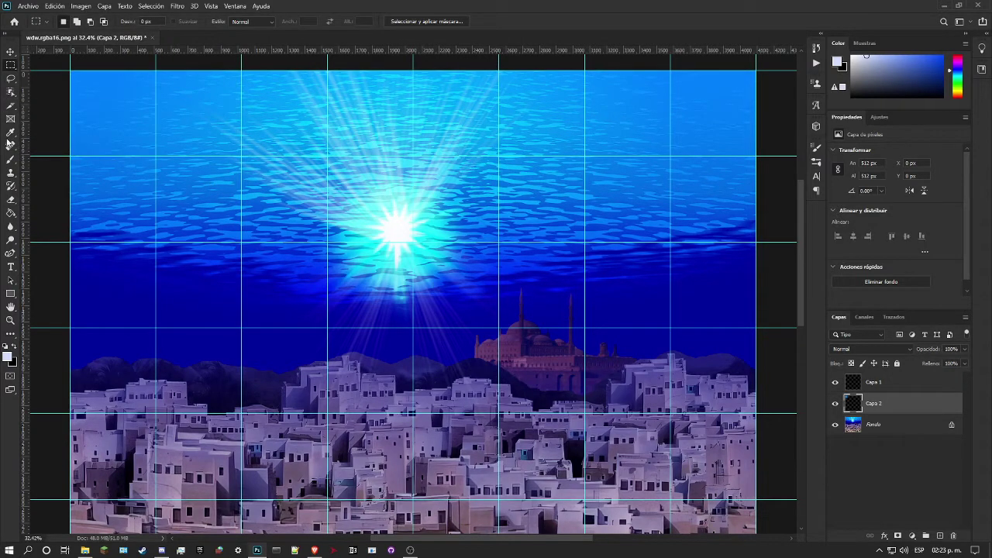
click(10, 107)
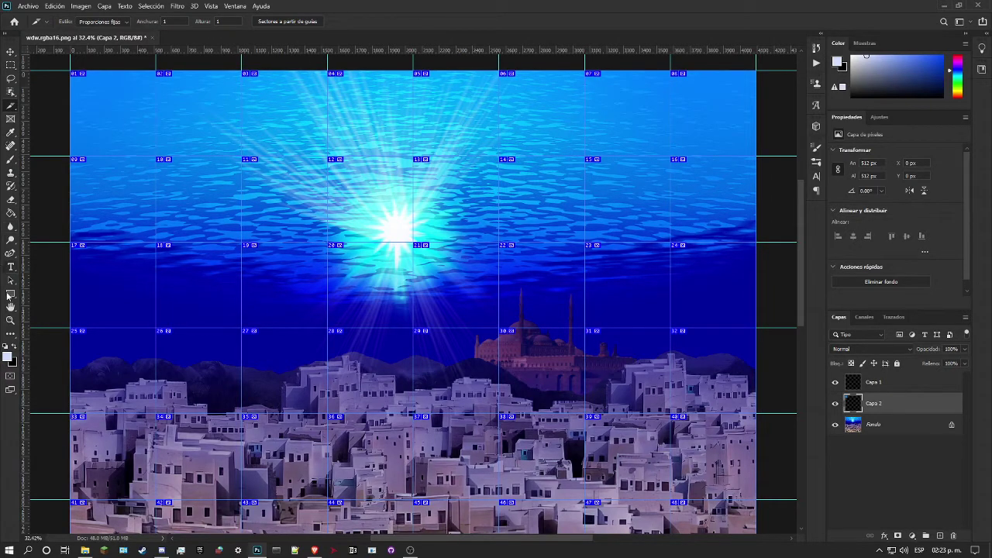
click(10, 320)
scroll(341, 351, down, 1)
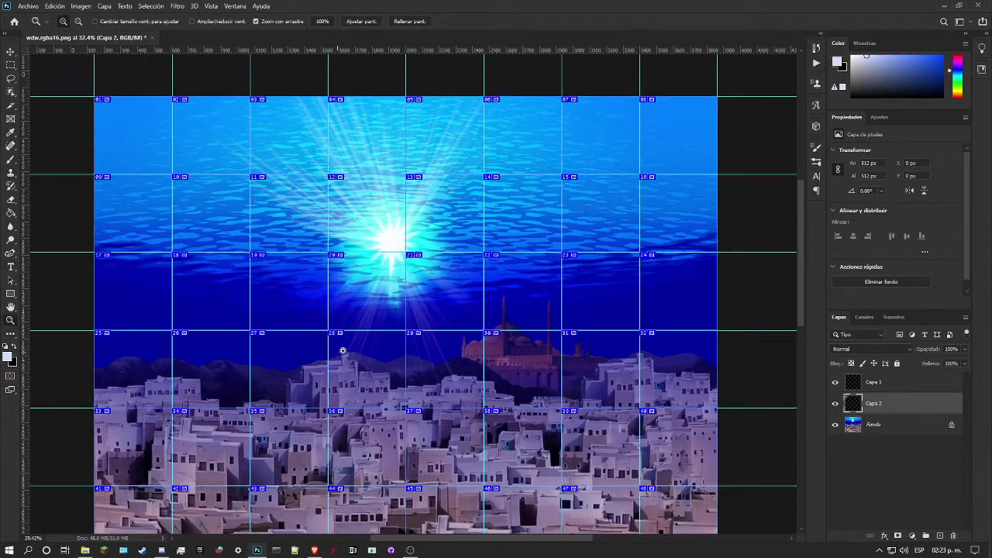
scroll(419, 355, down, 1)
scroll(425, 378, down, 1)
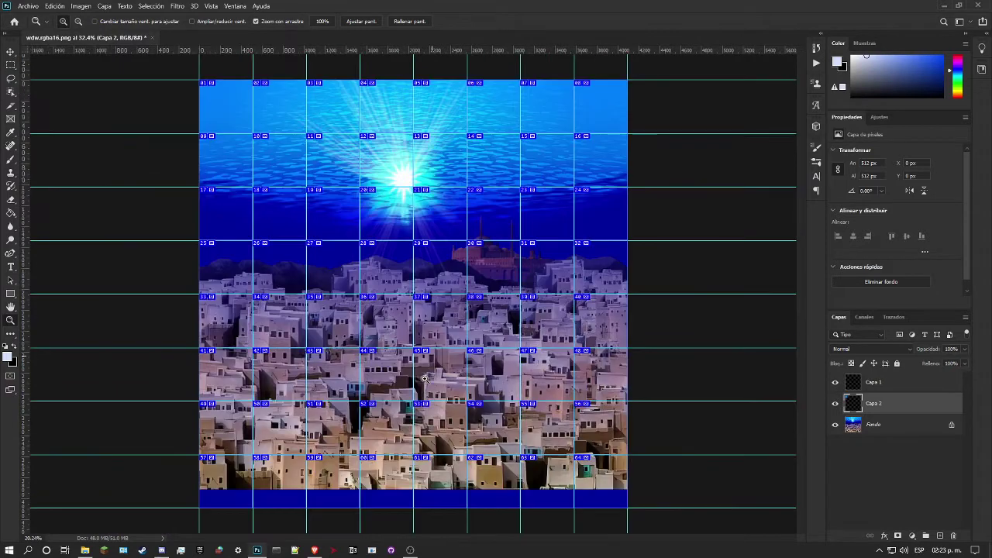
click(597, 465)
scroll(515, 364, down, 1)
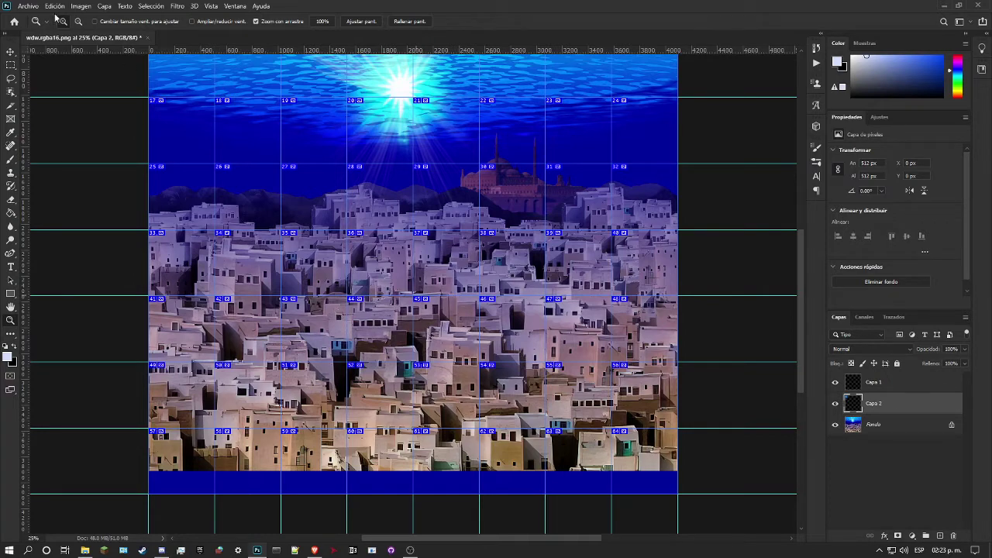
Export all slices as PNG-24 images with Save for Web, into the skyboxes folder under the file name wdw.rgba16.png.
click(28, 6)
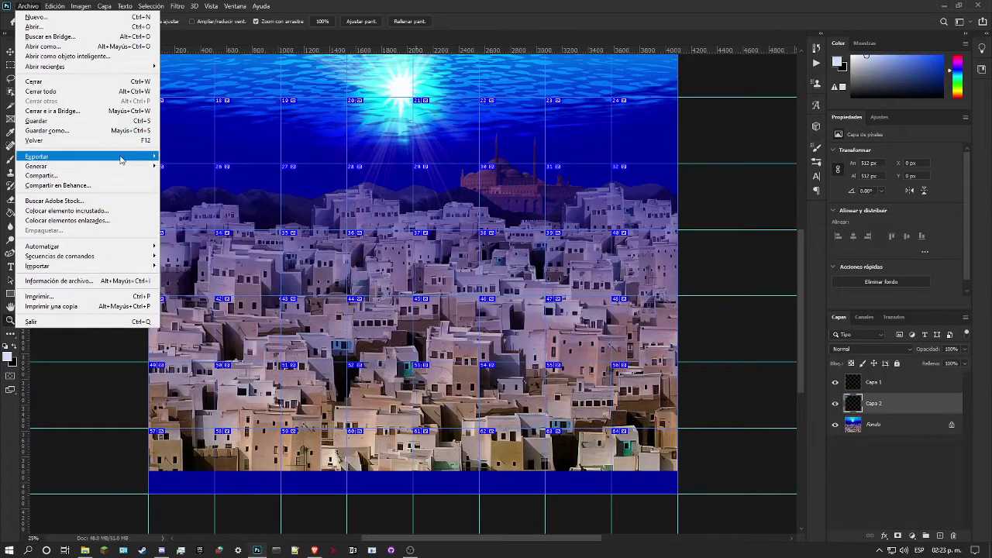
mouse_move(96, 160)
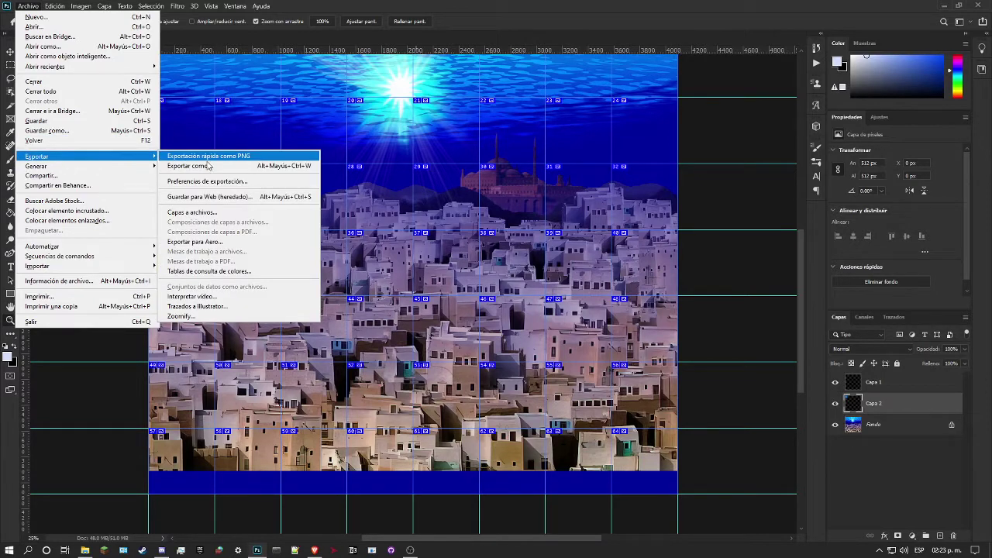
click(228, 198)
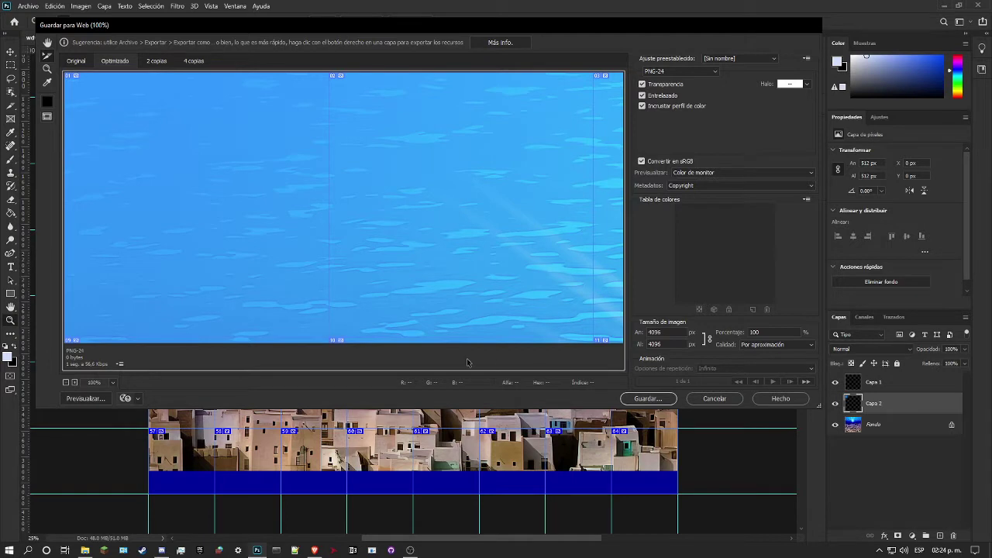
click(647, 401)
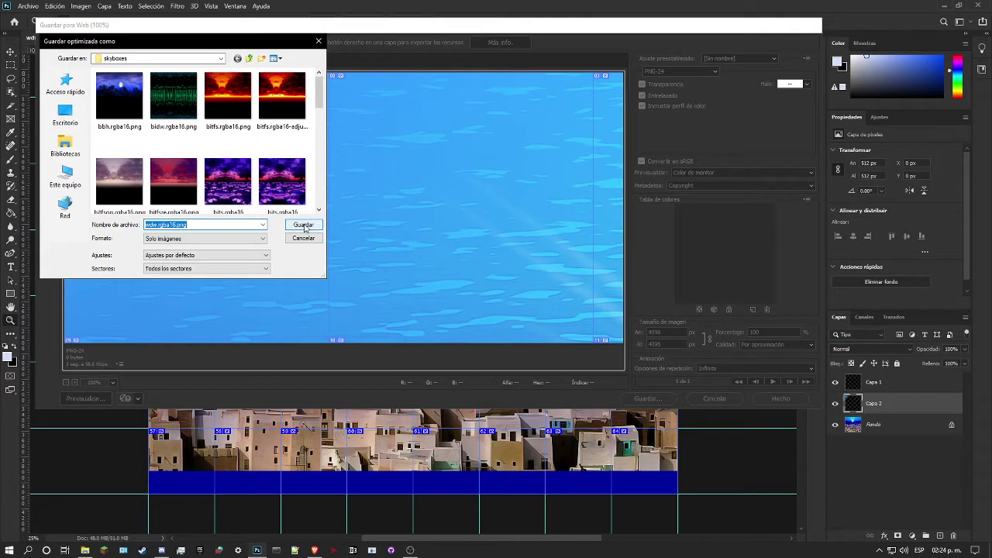
click(304, 226)
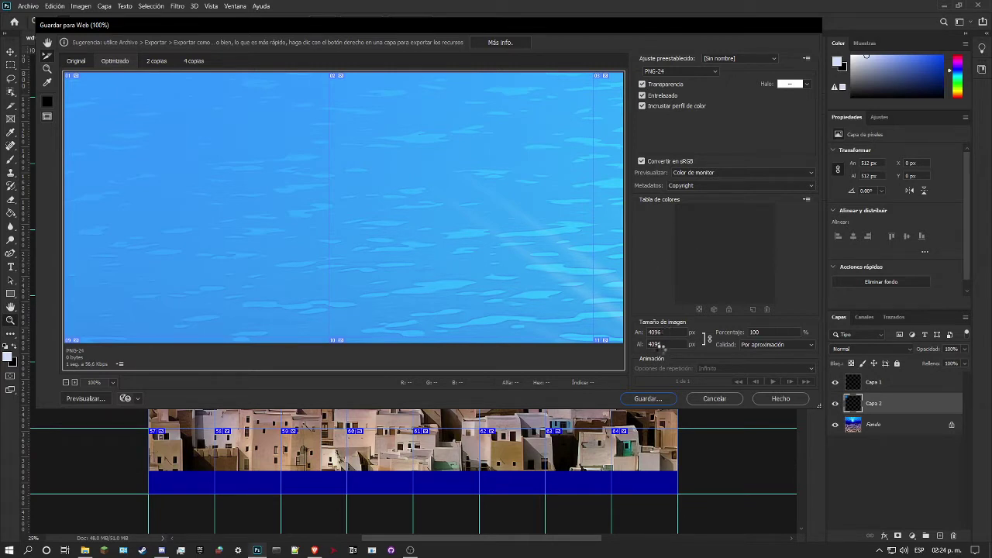
Switch to File Explorer, open the skyboxes folder under textures and check its images folder and wdw files for the export.
click(85, 550)
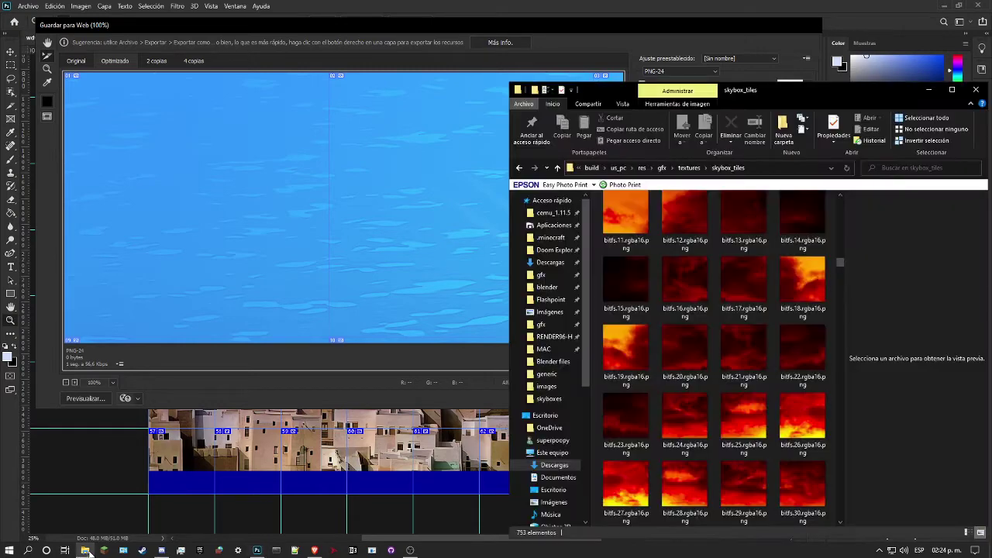
scroll(672, 352, down, 5)
click(688, 168)
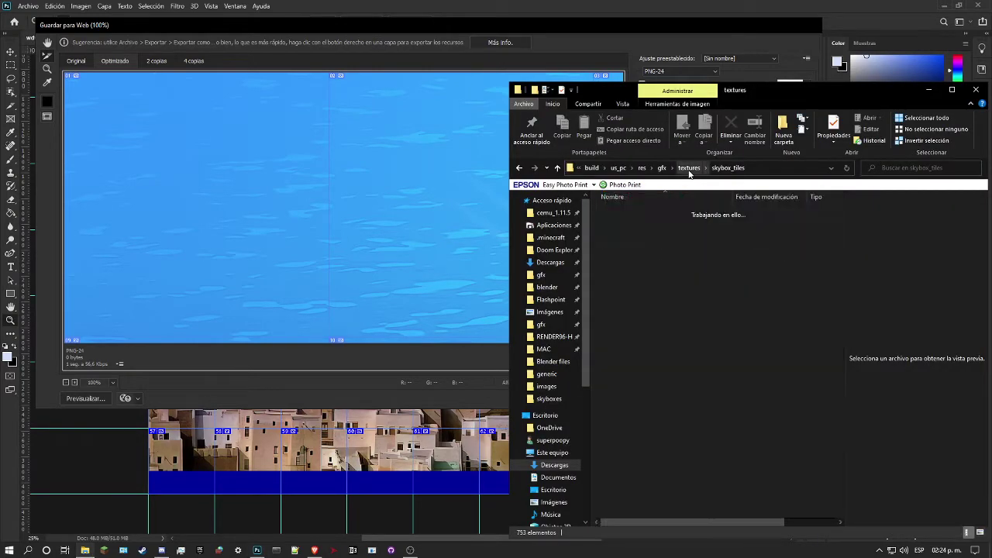
double_click(625, 385)
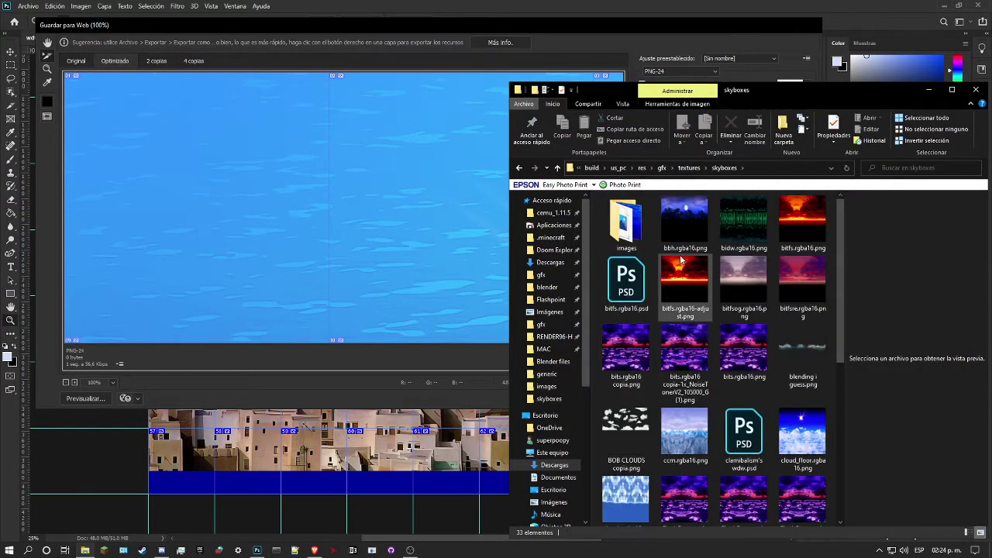
key(Right)
key(Right)
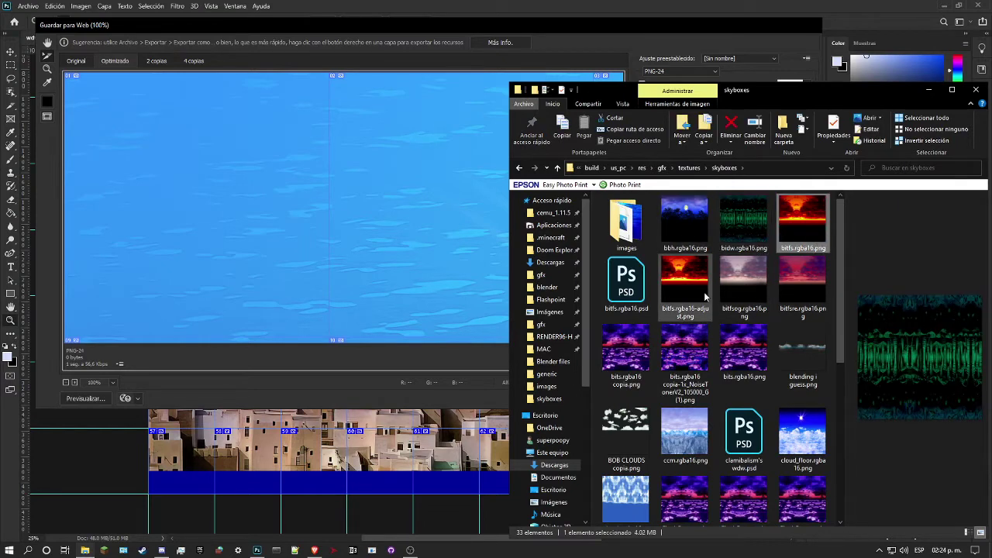
scroll(764, 288, down, 3)
scroll(752, 294, up, 3)
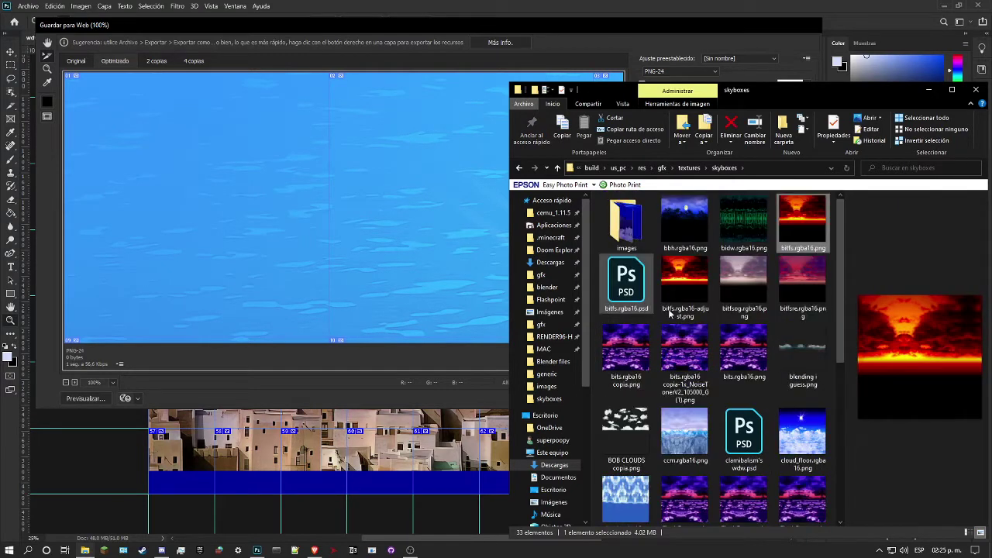
click(697, 359)
scroll(690, 441, down, 5)
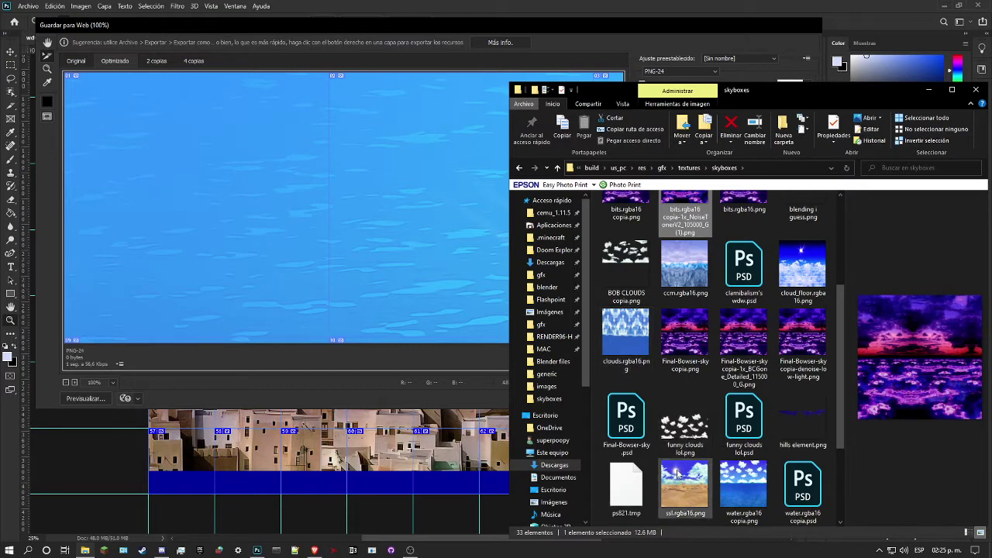
scroll(721, 487, down, 3)
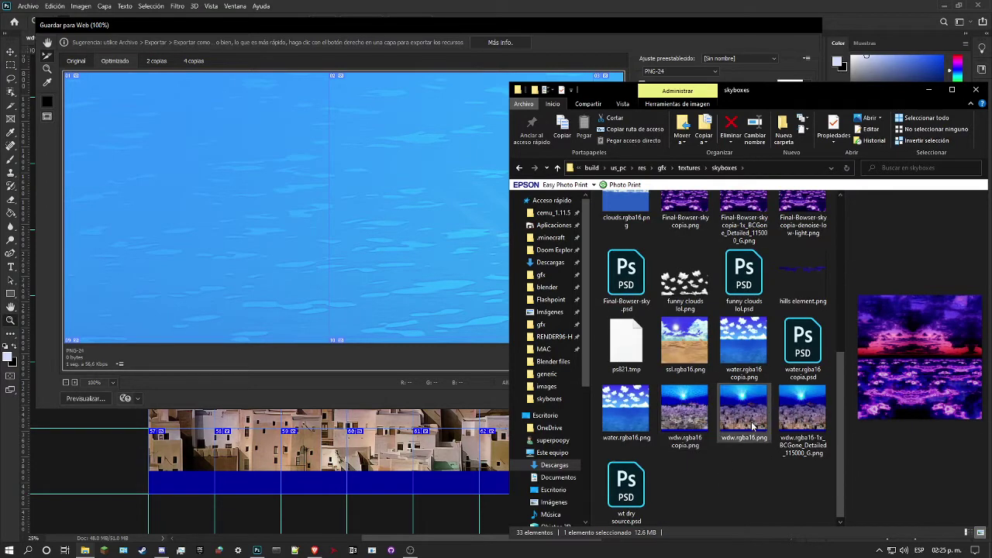
scroll(710, 414, up, 5)
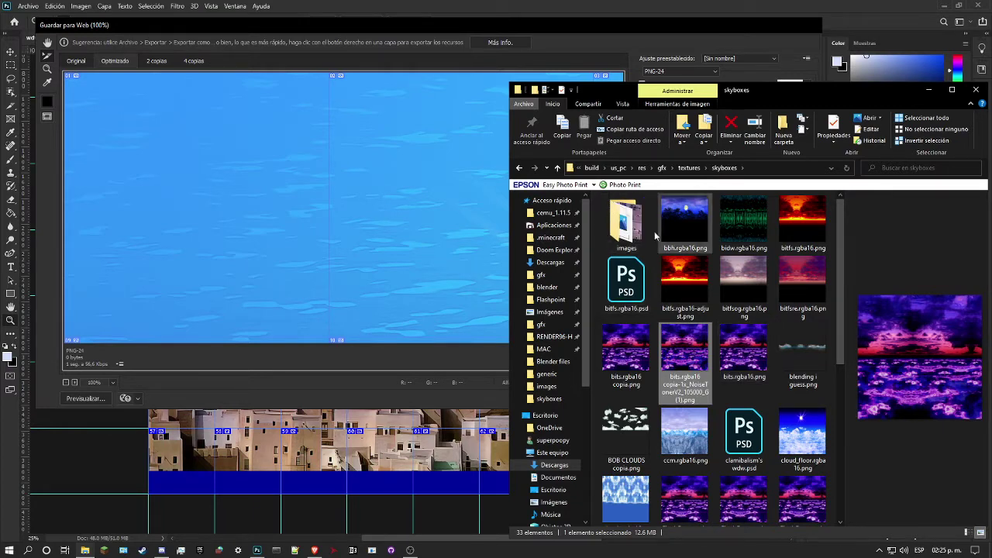
scroll(744, 349, down, 5)
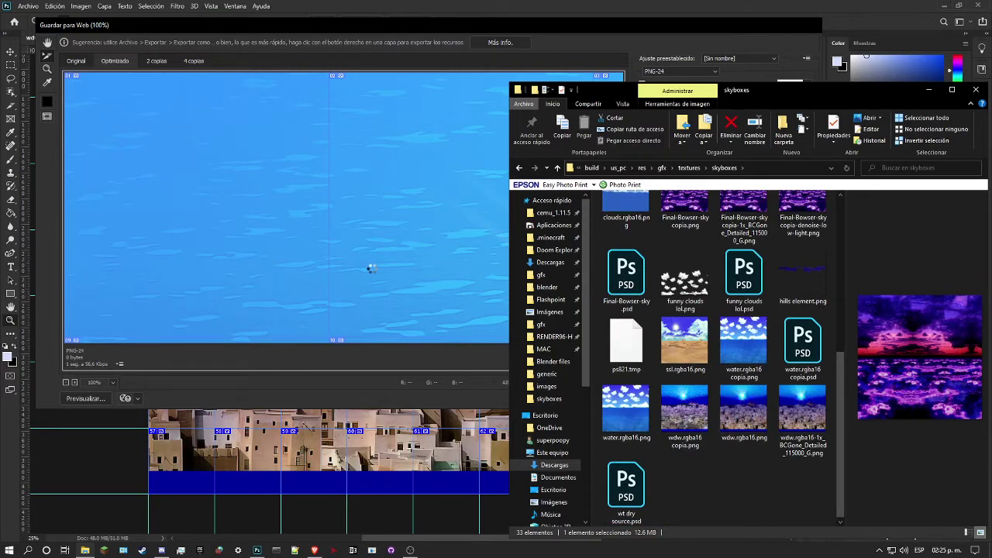
scroll(721, 235, up, 5)
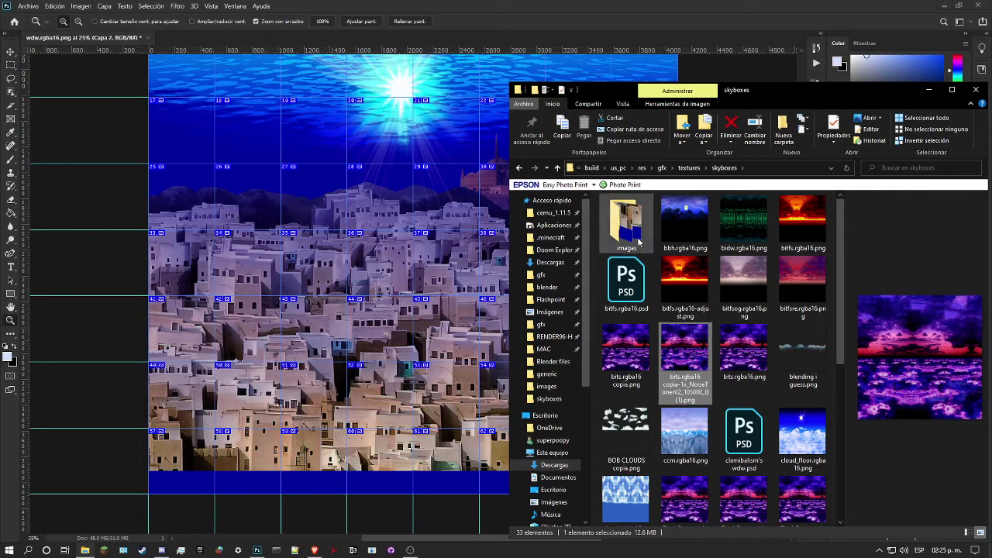
Return to Photoshop, close wdw.rgba16.png without saving its changes and reopen it from the recent files.
click(735, 6)
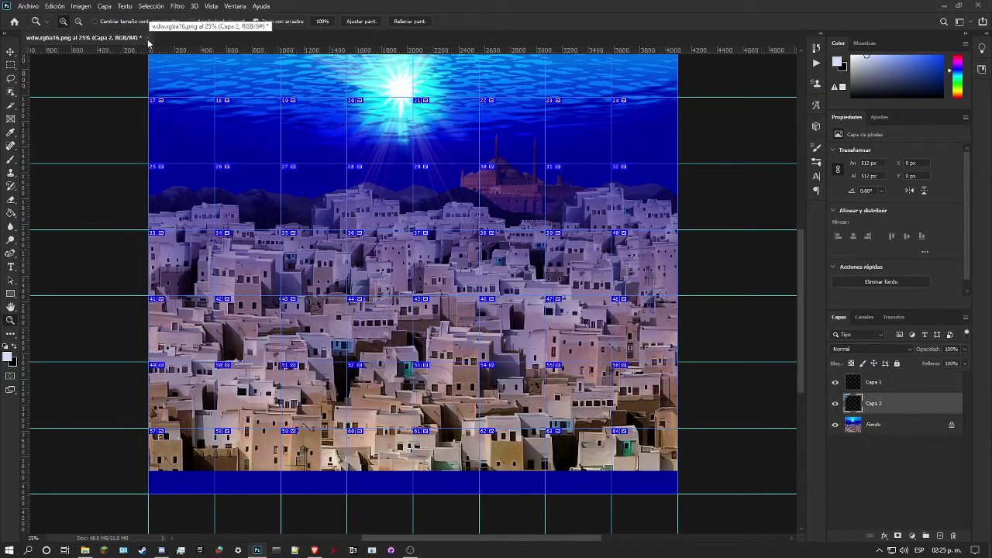
click(149, 37)
click(467, 205)
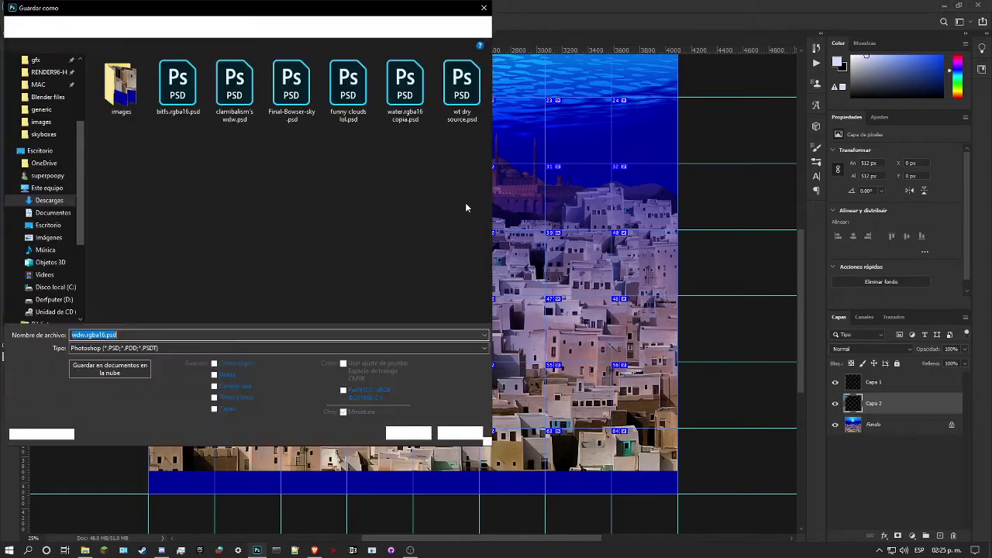
click(467, 434)
click(38, 5)
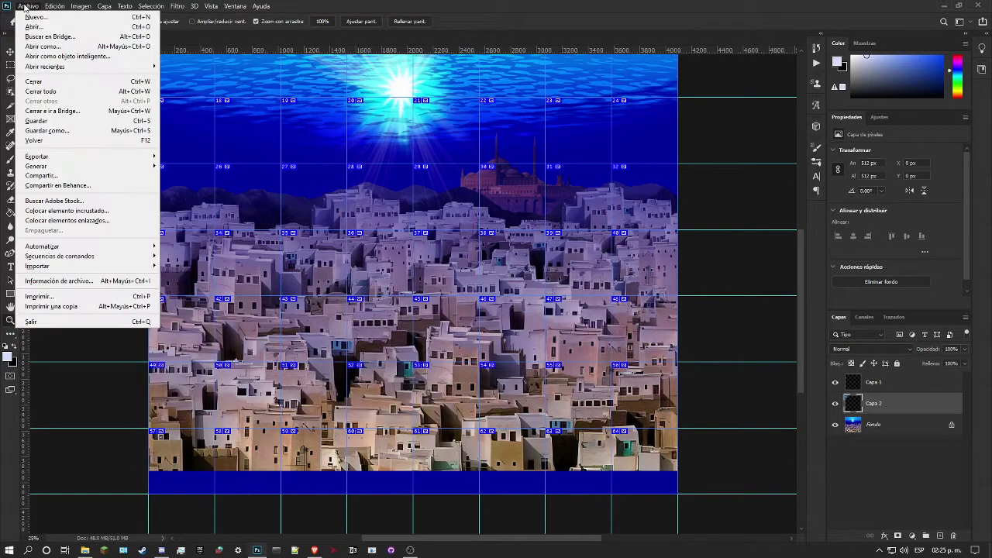
click(563, 41)
key(ctrl+w)
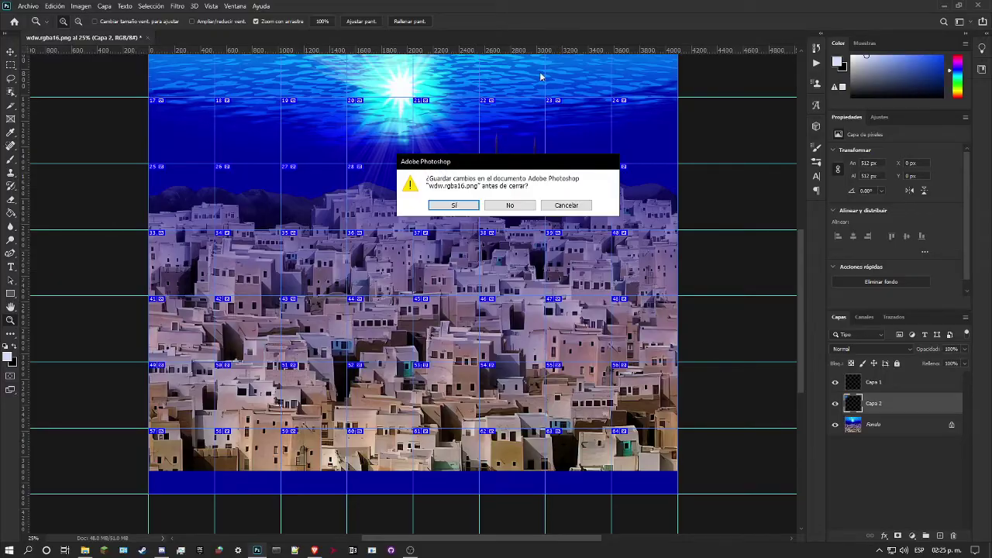
click(522, 207)
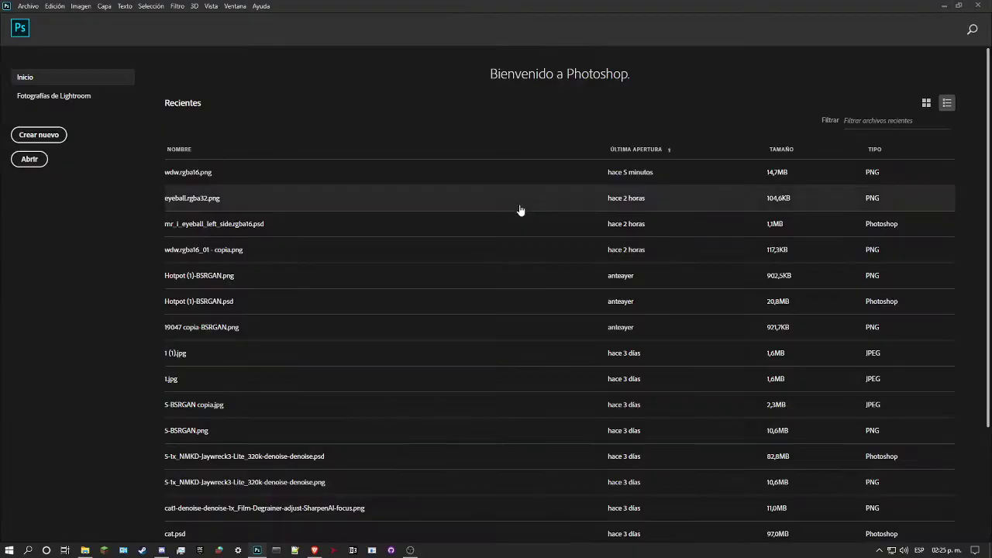
click(202, 180)
click(393, 245)
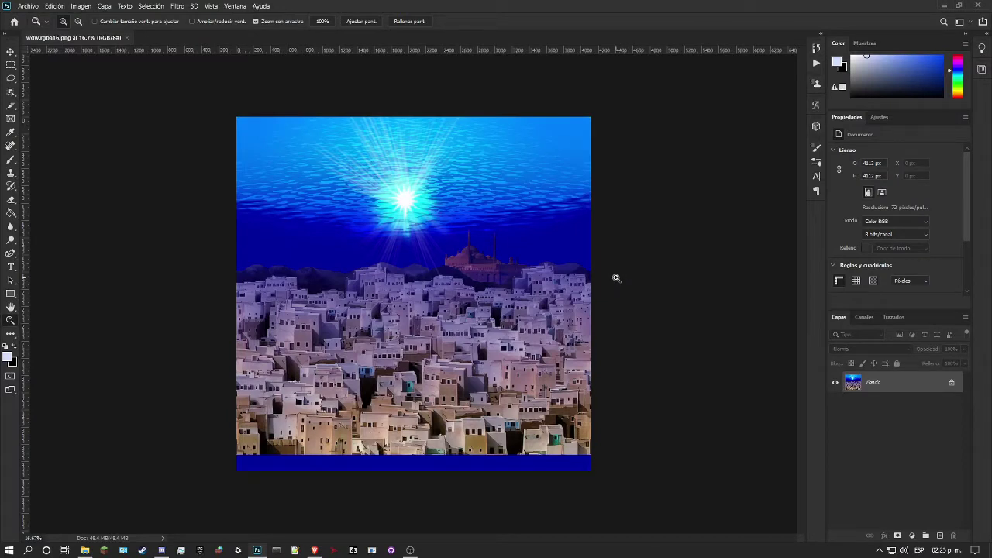
Examine the list of recorded actions, including the set for converting Render96ex images into skybox tiles.
click(816, 63)
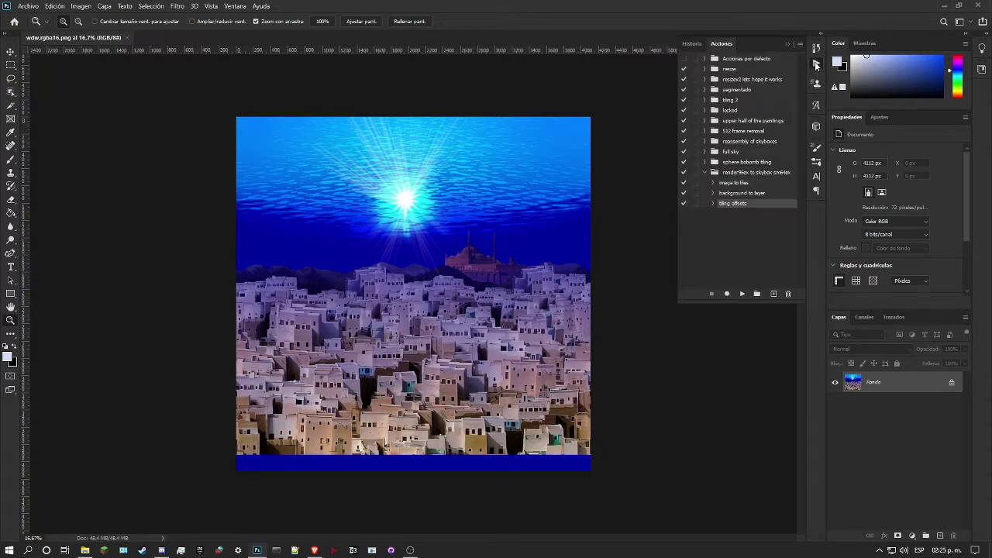
click(816, 65)
click(236, 6)
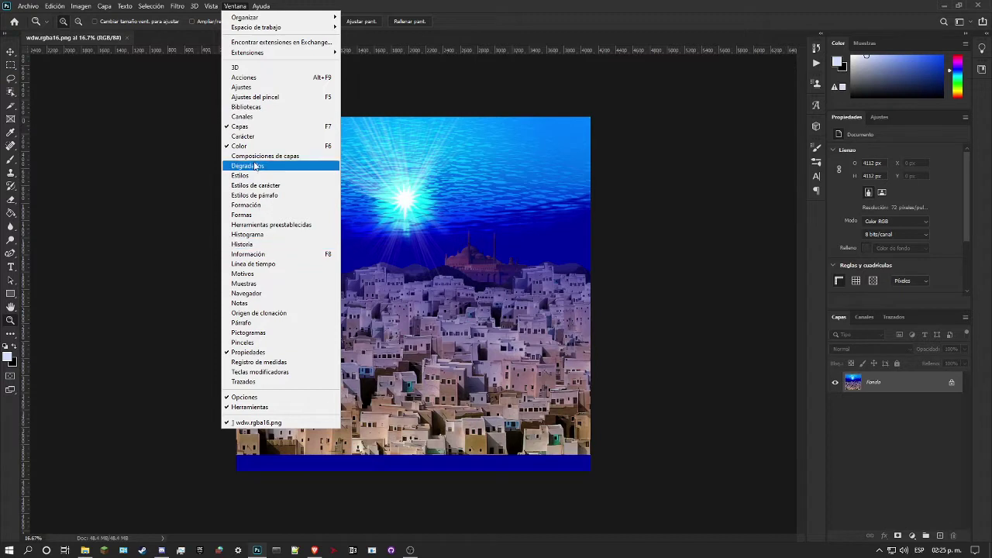
click(498, 5)
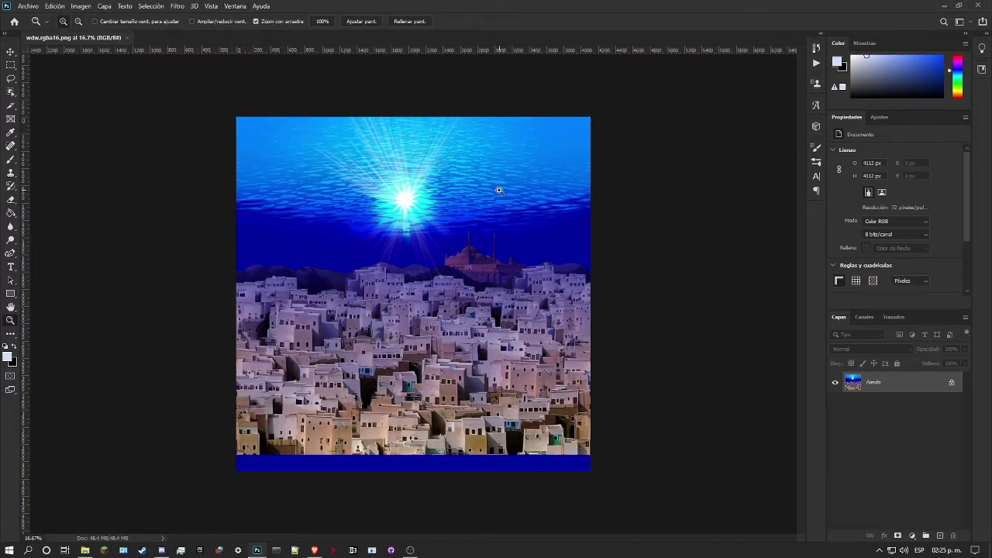
click(711, 147)
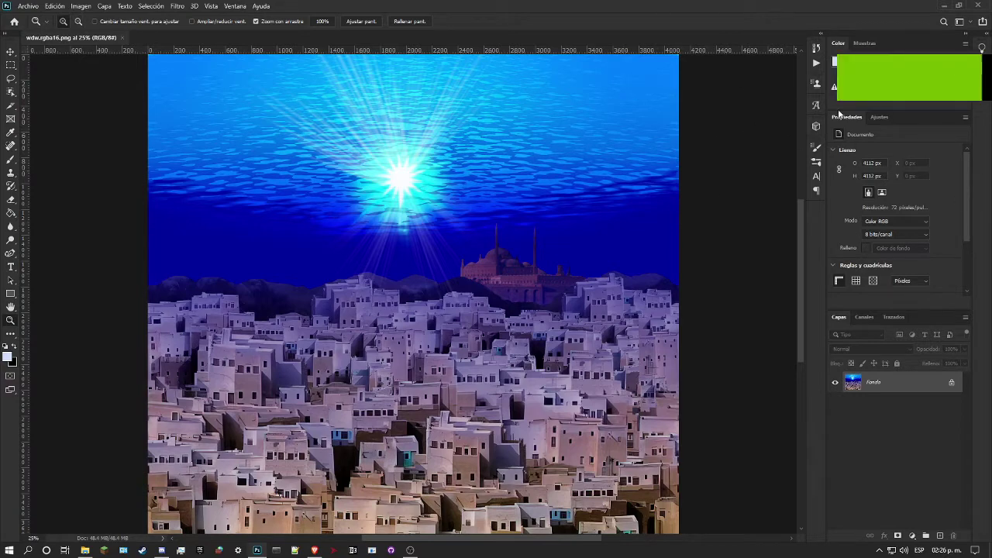
click(742, 121)
drag(742, 121, 706, 140)
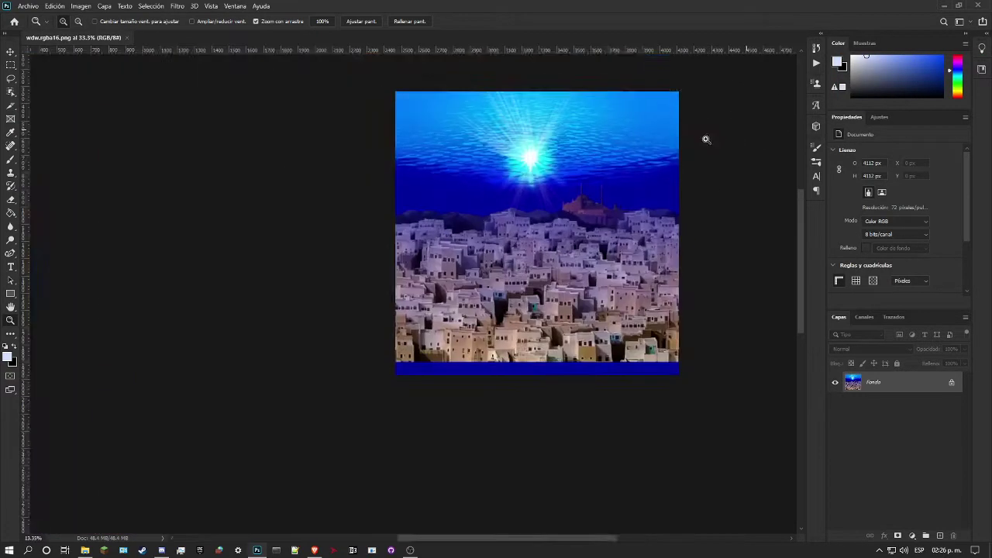
Show the recorded actions list and collapse the existing set for converting Render96ex images into skybox tiles.
drag(710, 91, 720, 90)
click(815, 63)
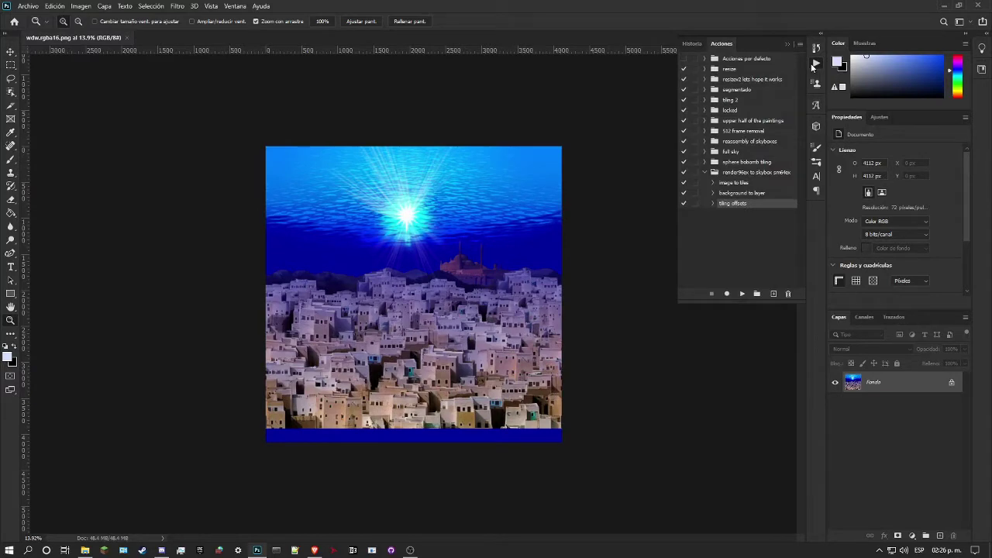
click(235, 6)
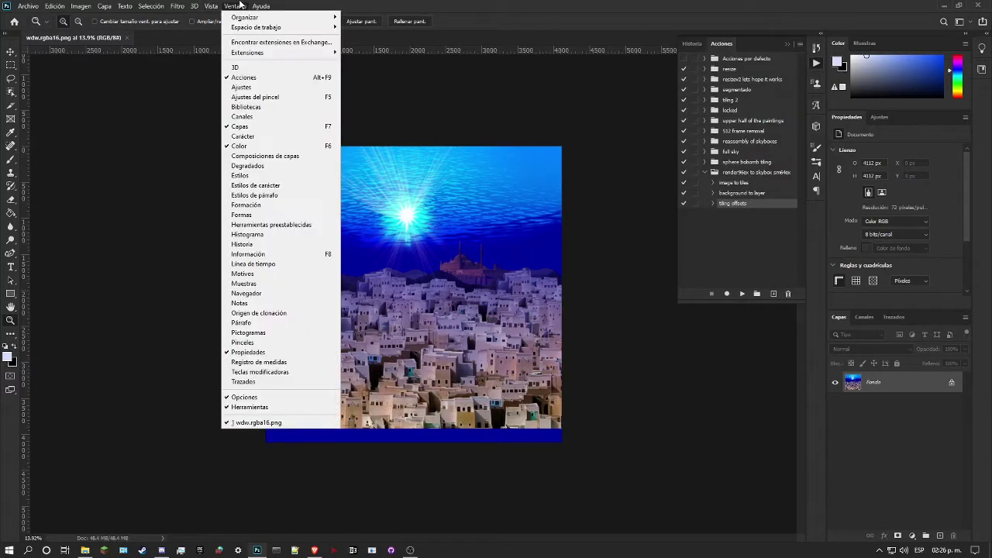
click(273, 77)
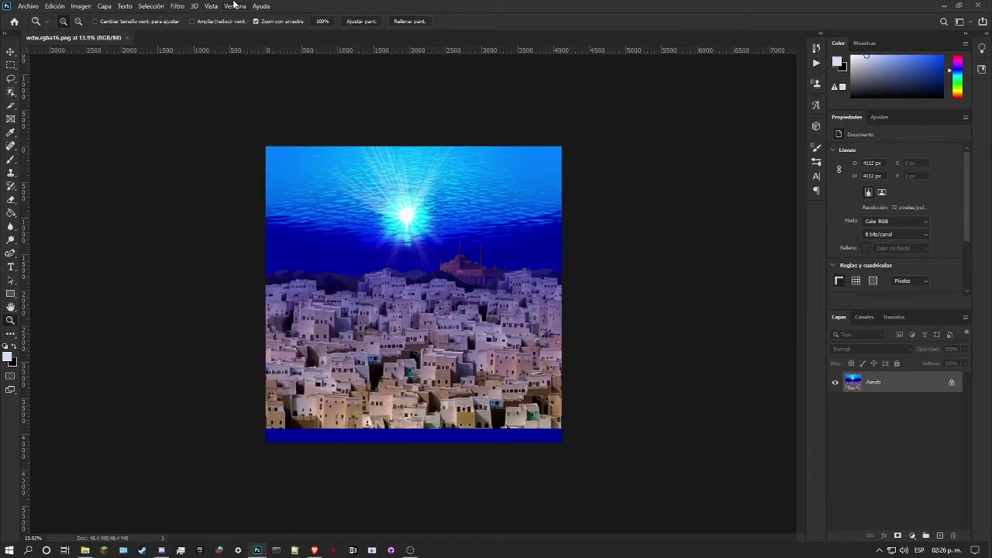
click(235, 6)
click(276, 78)
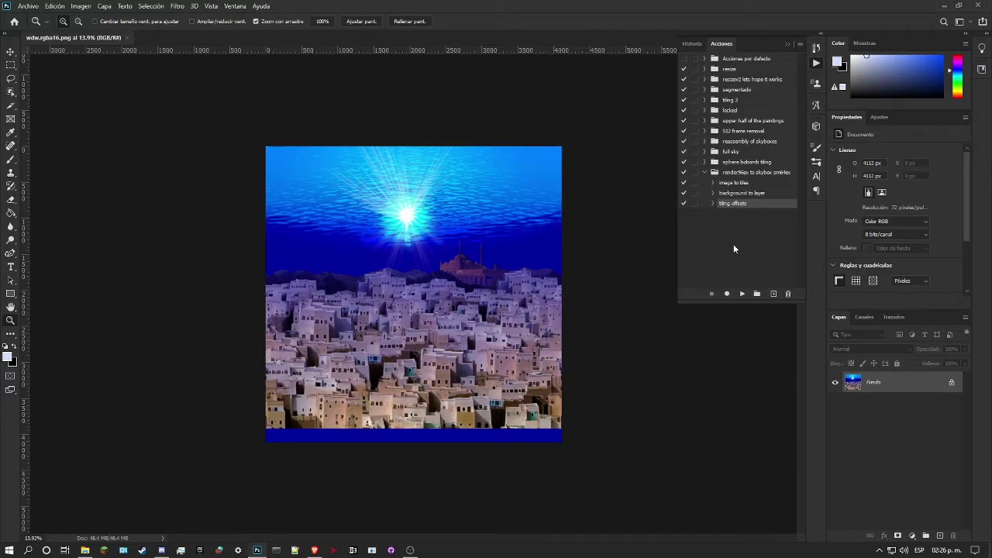
click(736, 183)
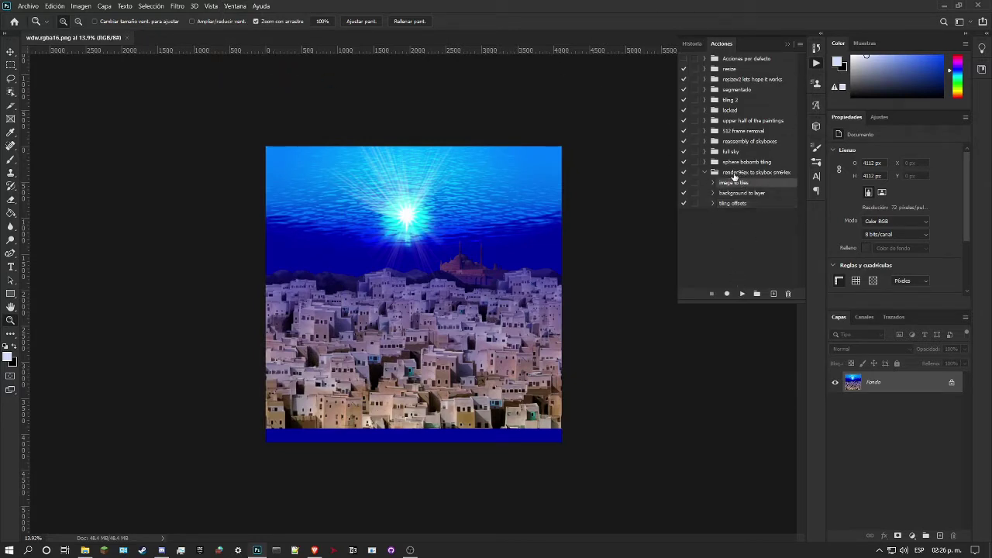
click(733, 175)
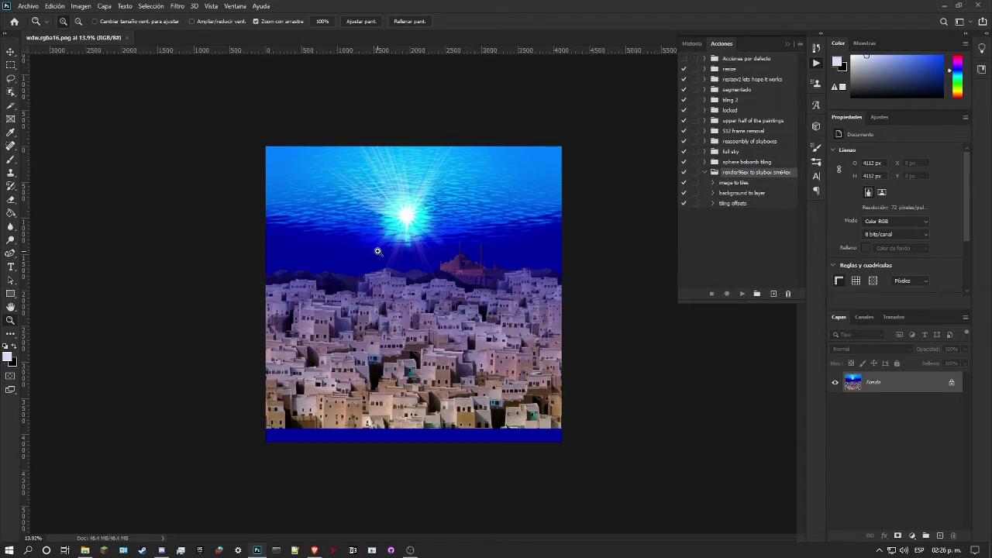
click(412, 249)
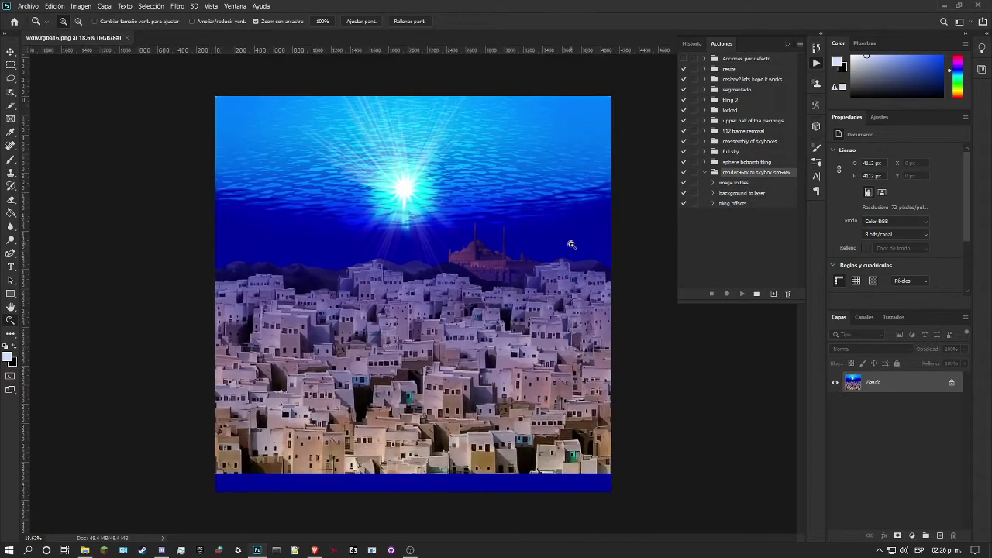
click(705, 172)
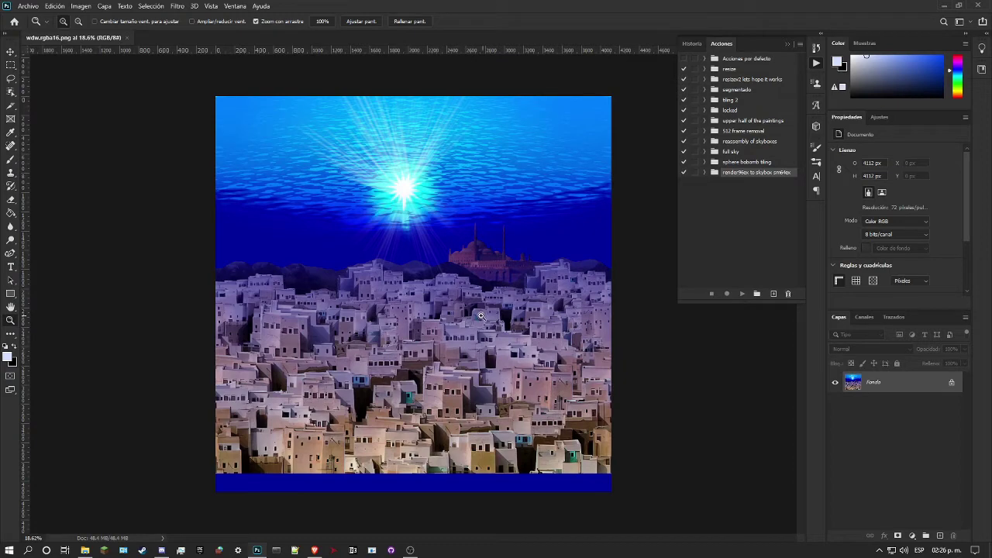
Create a new action set named "skybox tiling r96 to sm64ex".
scroll(496, 350, up, 1)
scroll(589, 311, down, 2)
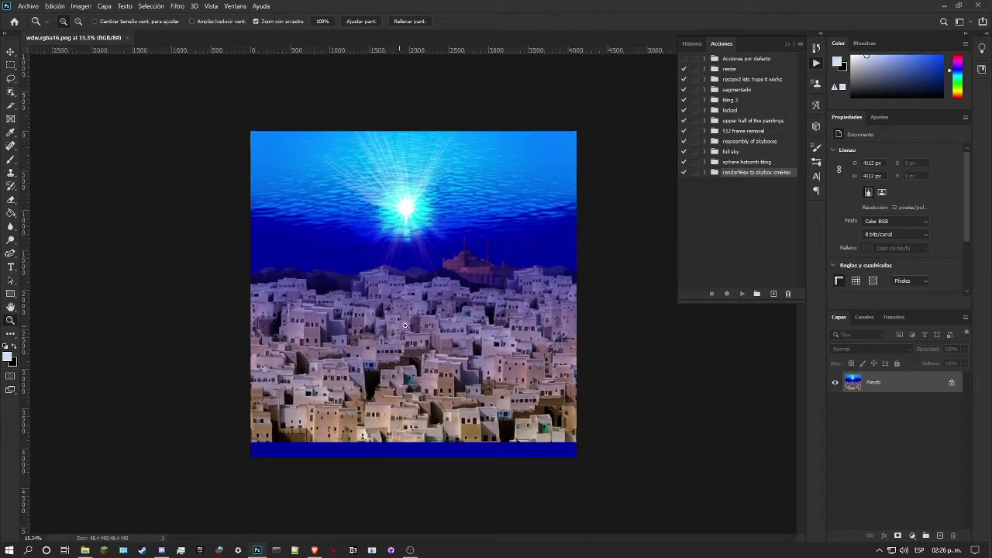
scroll(402, 326, up, 1)
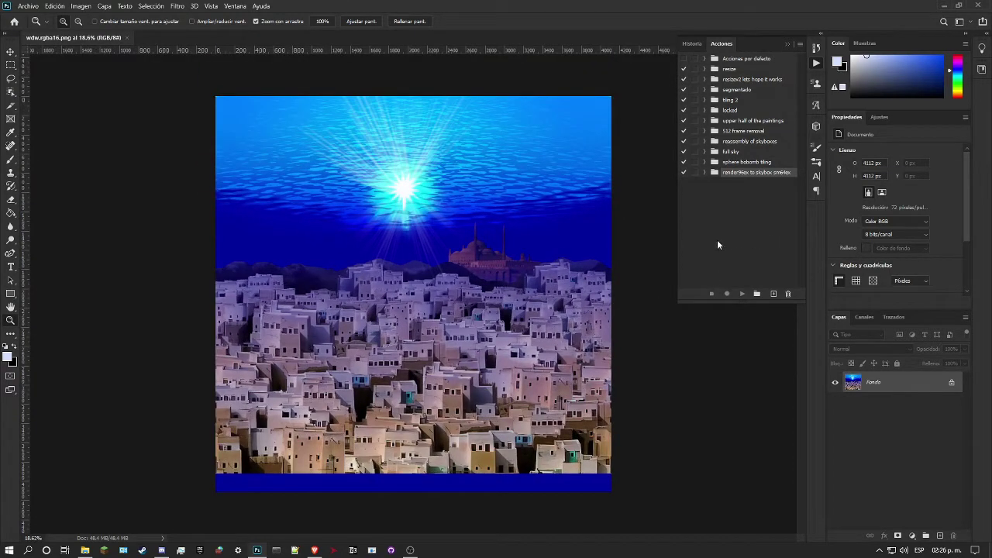
click(757, 293)
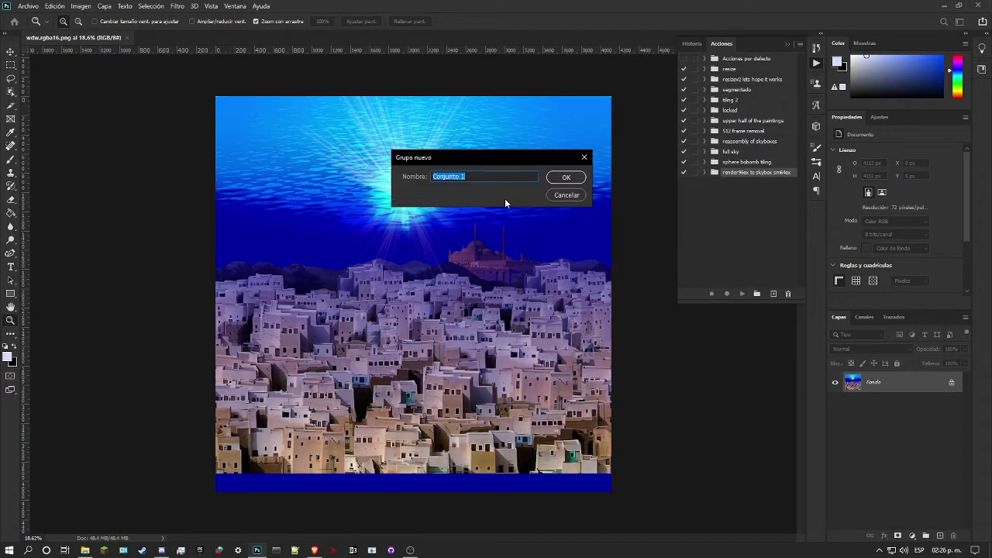
text(sk)
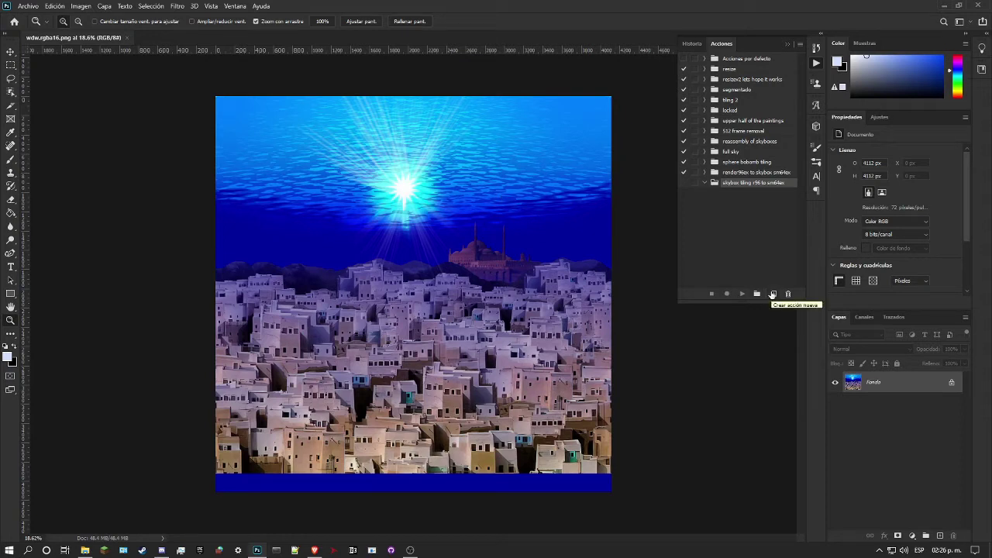
Create an action named "grid tiling" in the new skybox tiling set and start recording it.
click(772, 295)
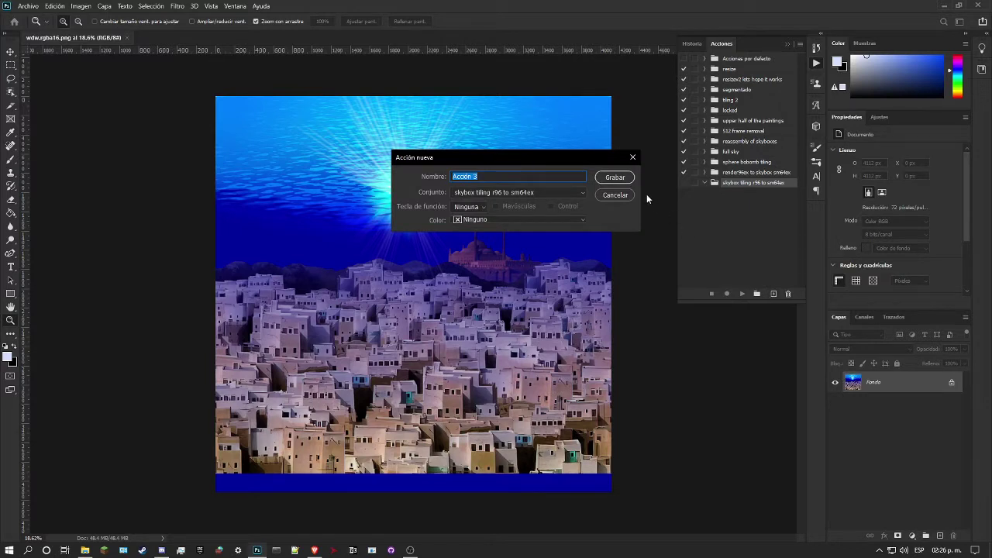
text(grid tiling)
key(Return)
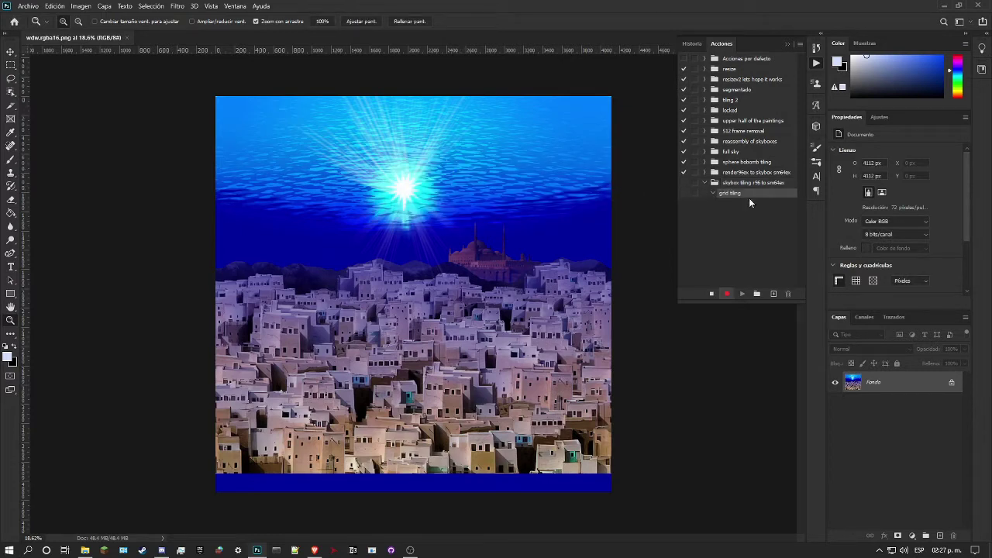
Record a new guide layout with 8 columns and 8 rows that clears existing guides, and stop the recording.
click(233, 6)
mouse_move(207, 6)
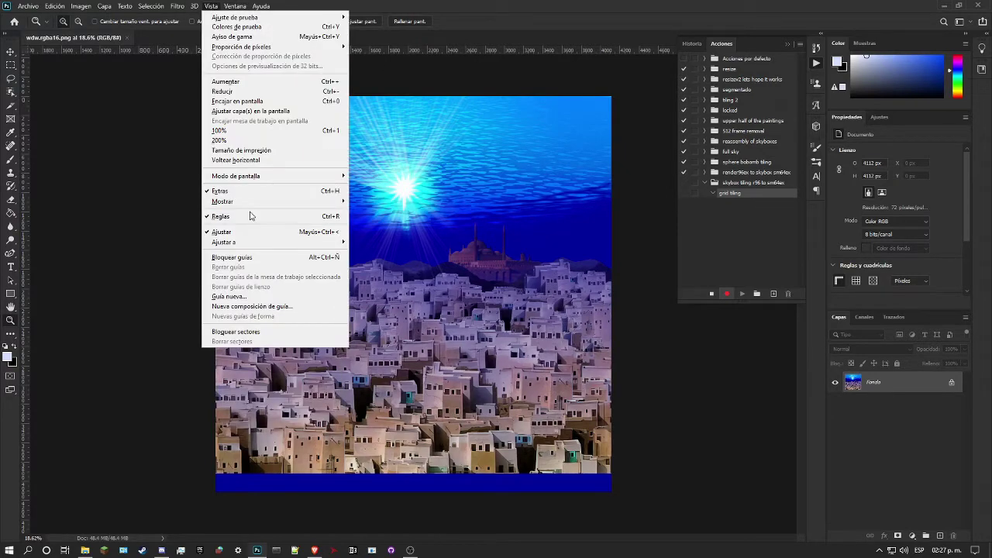
click(275, 307)
drag(760, 103, 413, 81)
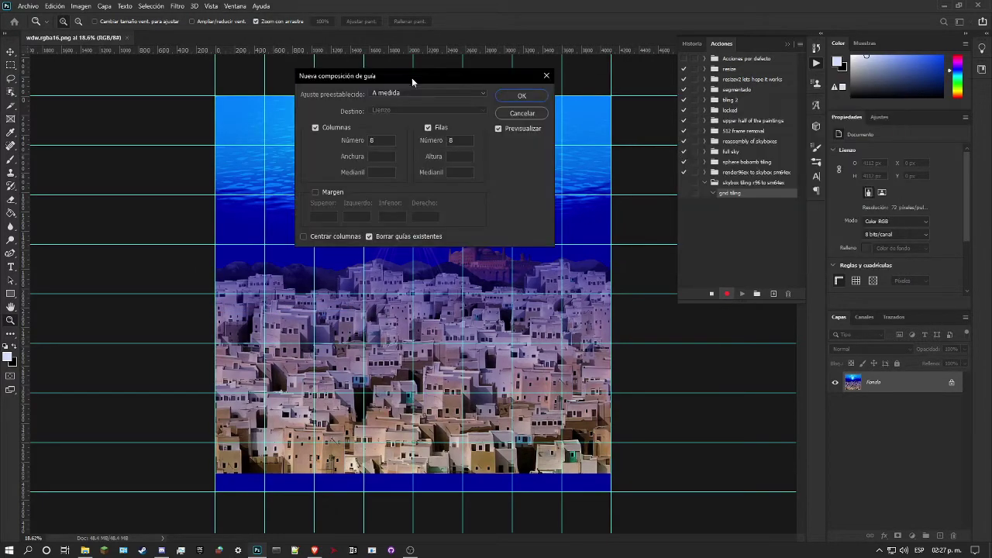
click(521, 96)
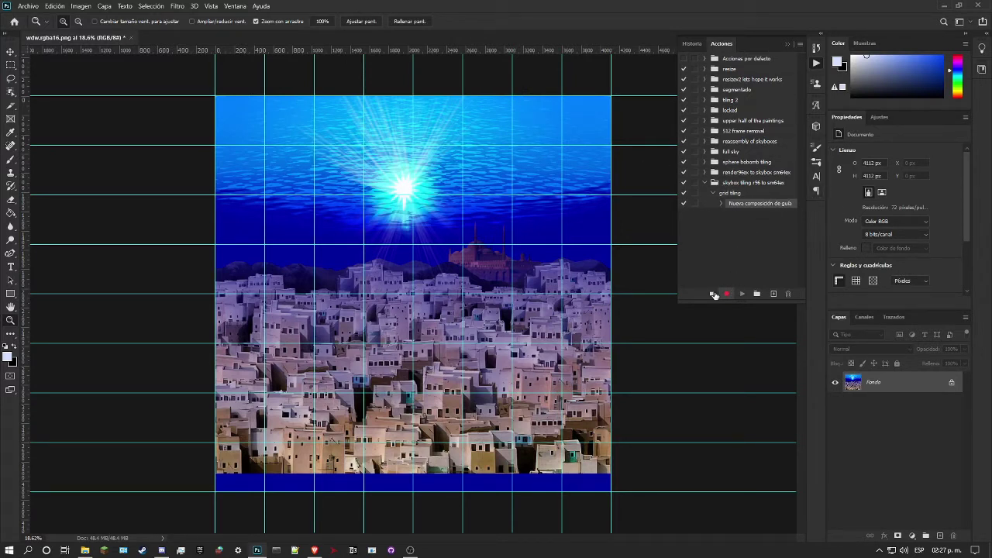
click(714, 296)
Play the grid tiling action on the wdw skybox image to lay out its guides.
click(641, 318)
drag(641, 319, 620, 320)
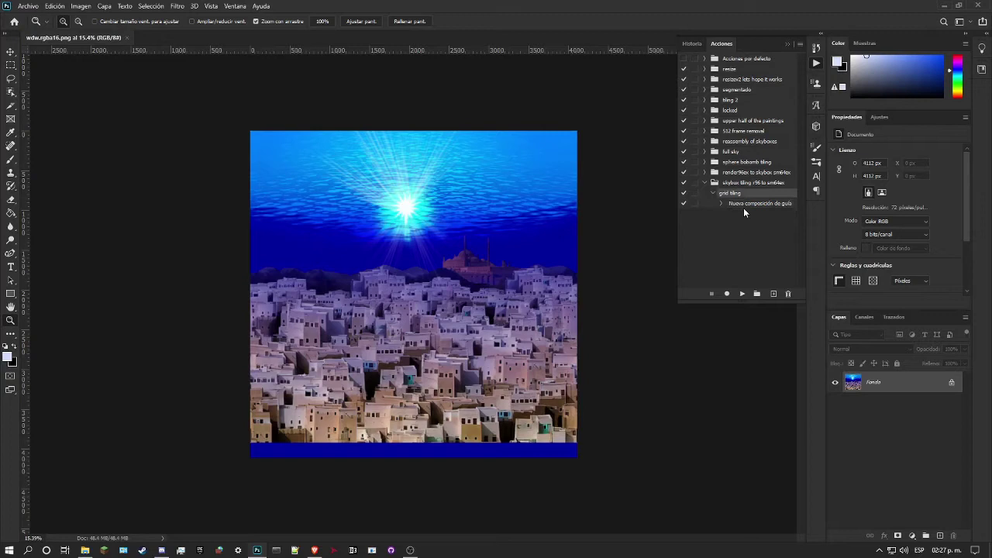
click(743, 293)
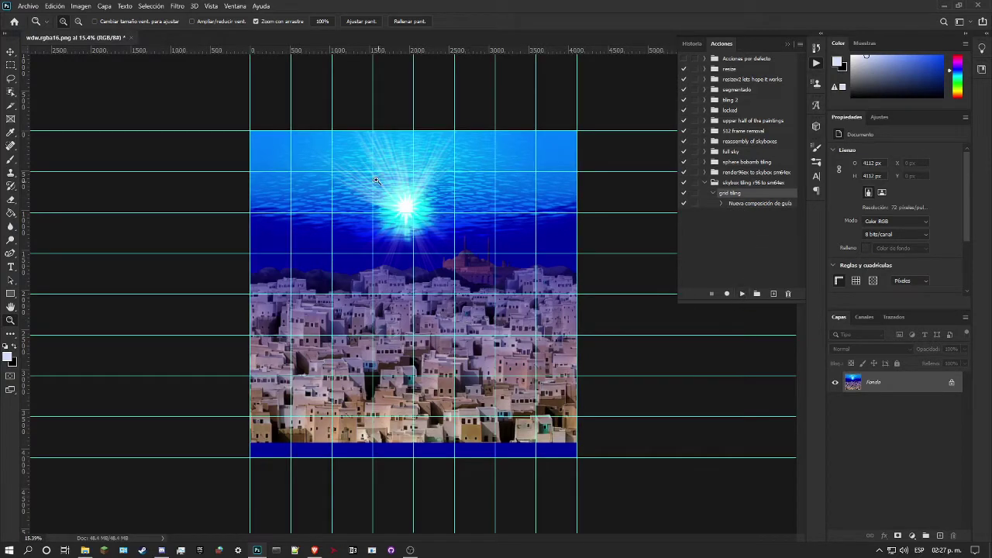
scroll(361, 213, up, 1)
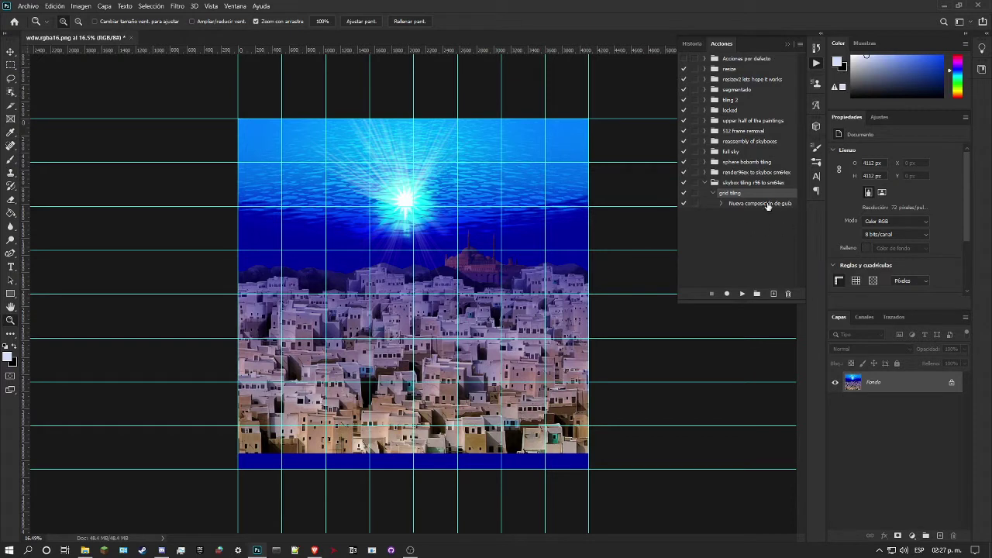
Resume recording the grid tiling action and divide the image into slices from the guides with the Slice tool.
click(727, 293)
click(11, 108)
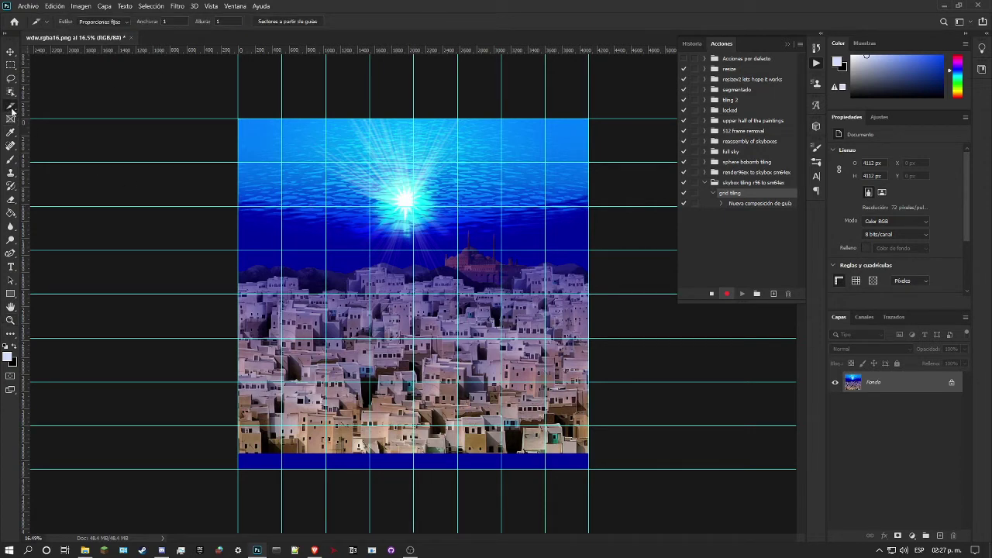
right_click(11, 111)
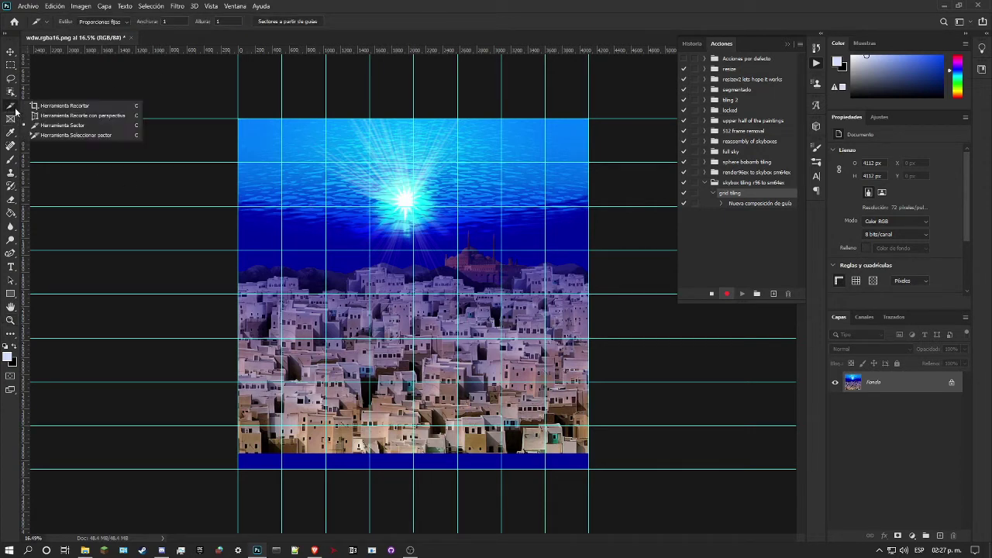
click(65, 127)
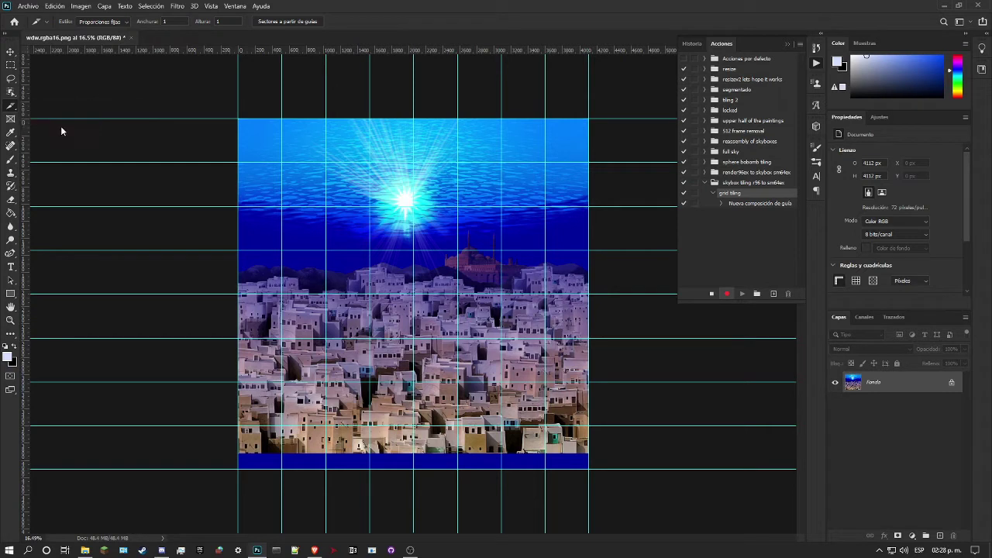
click(292, 22)
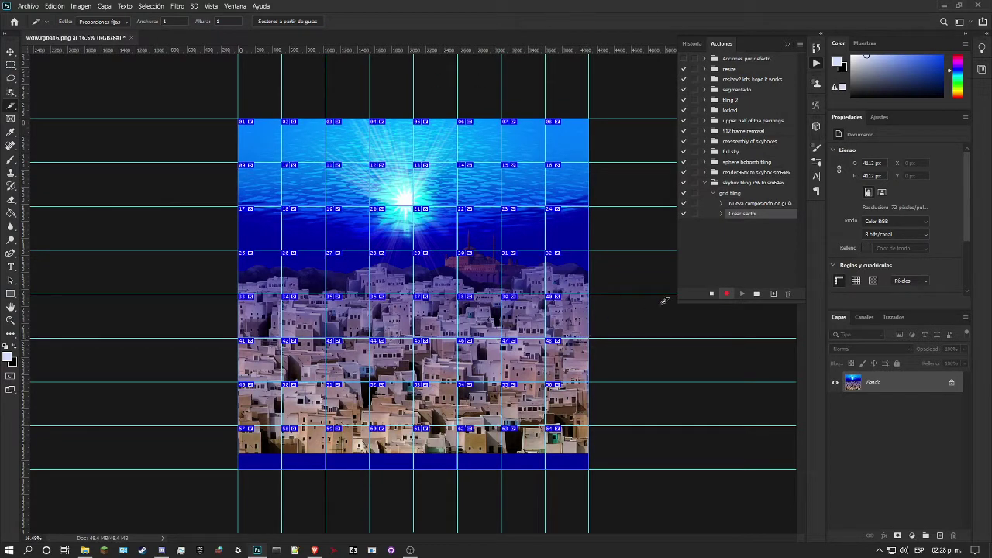
Start a Save for Web export of the sliced image as PNG-24 and proceed to saving the optimized files.
click(28, 6)
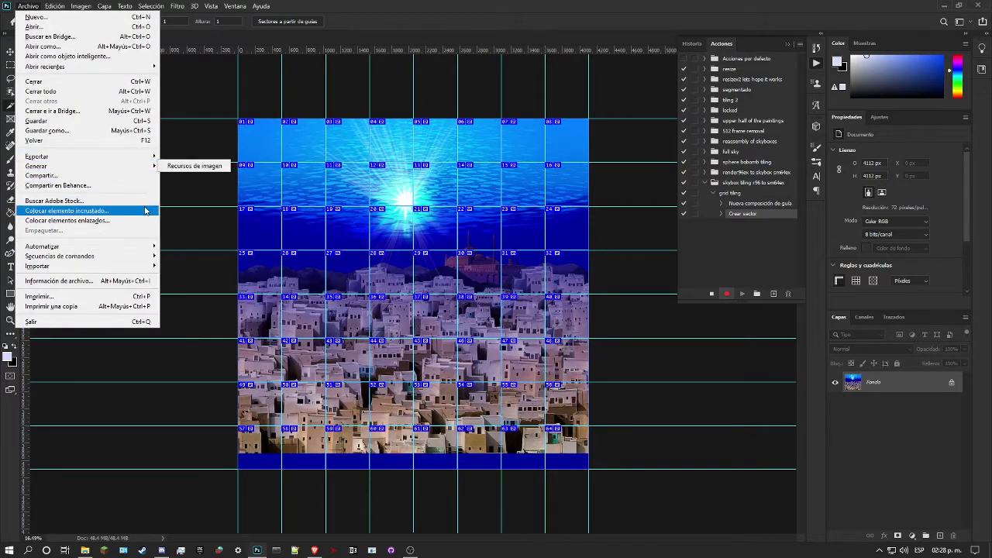
mouse_move(147, 159)
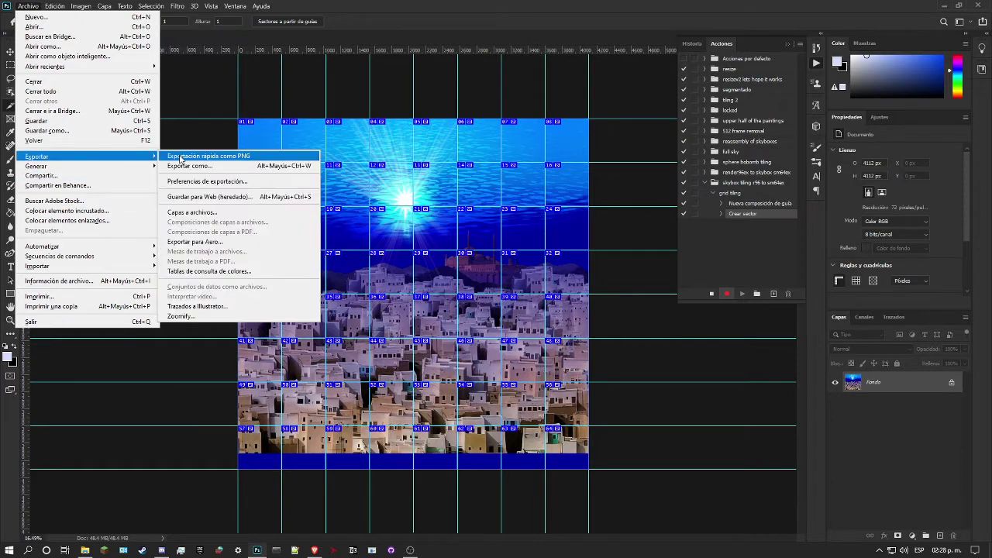
click(249, 198)
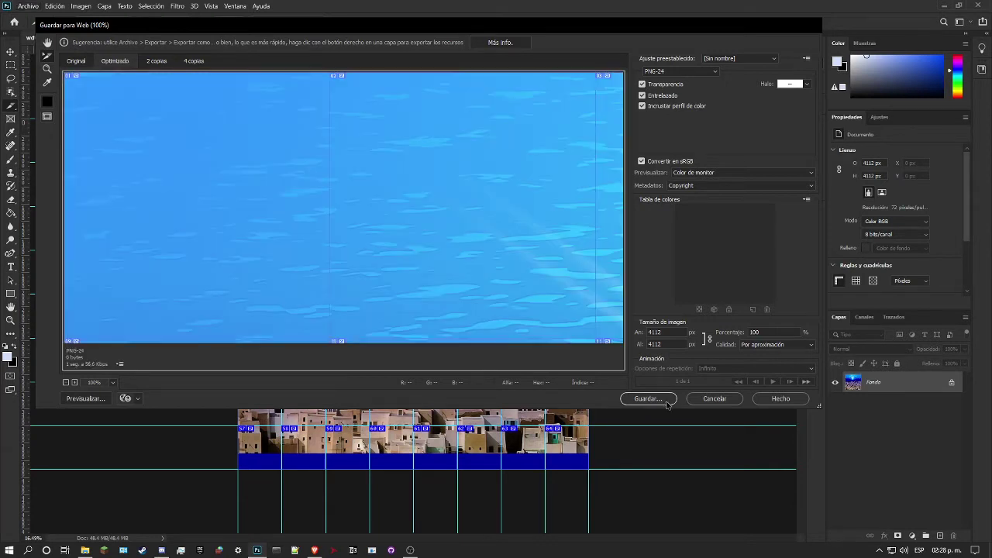
click(659, 401)
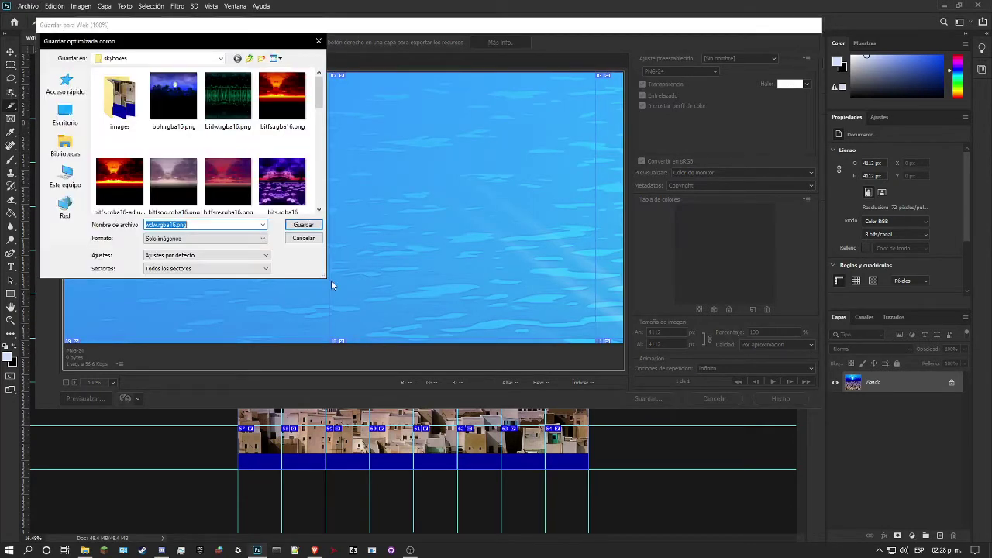
Delete the old images folder from skyboxes in File Explorer, and back in Photoshop save all slices there as images under wdw.rgba16.png.
click(84, 550)
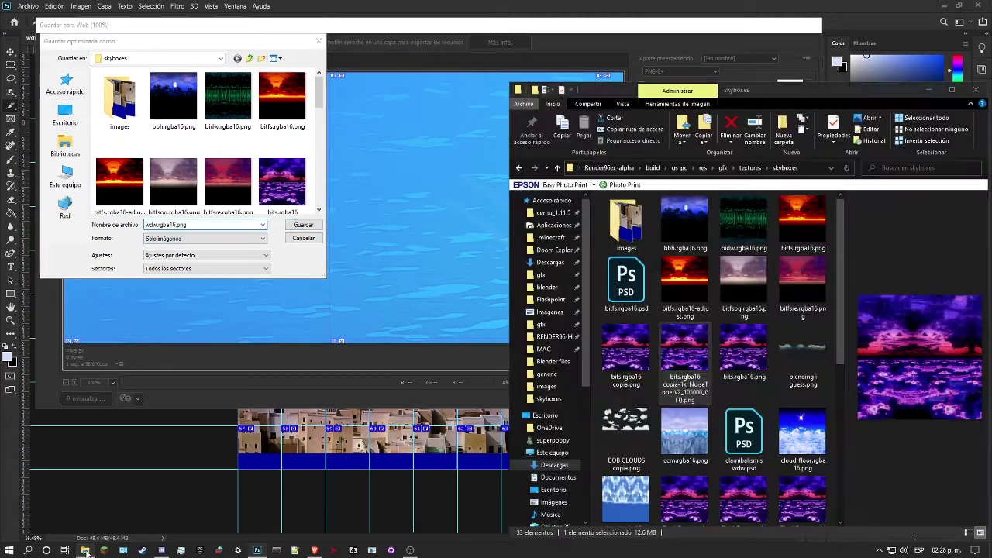
click(620, 250)
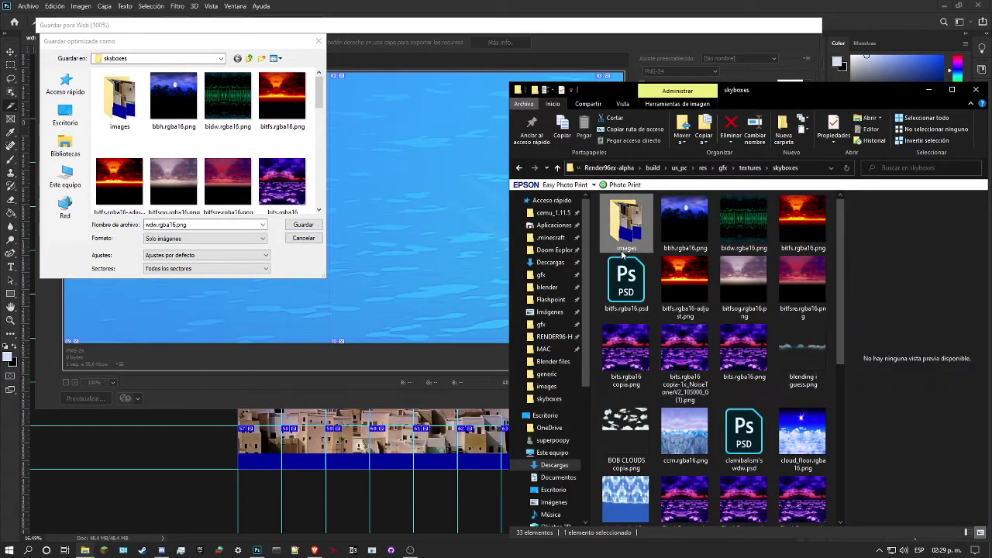
key(Delete)
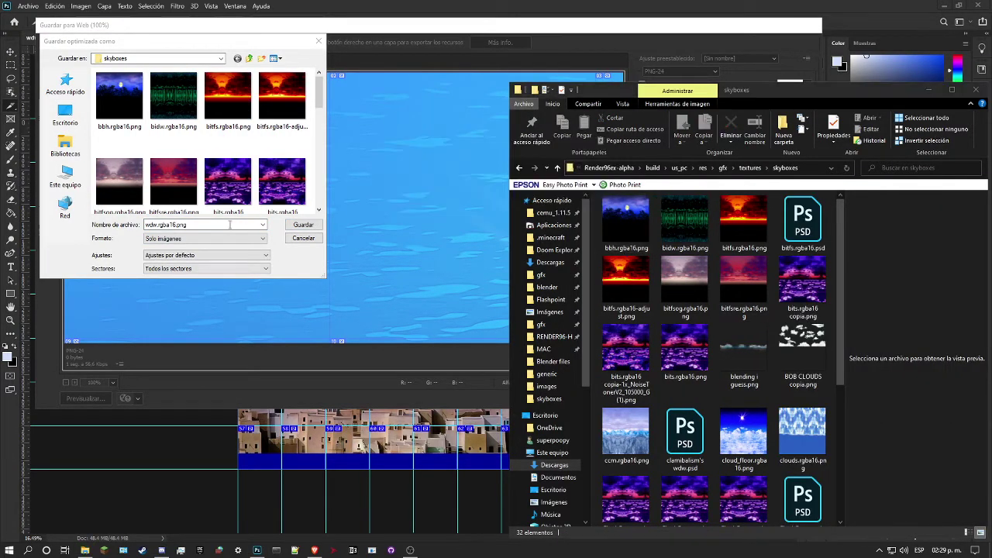
click(249, 227)
click(302, 225)
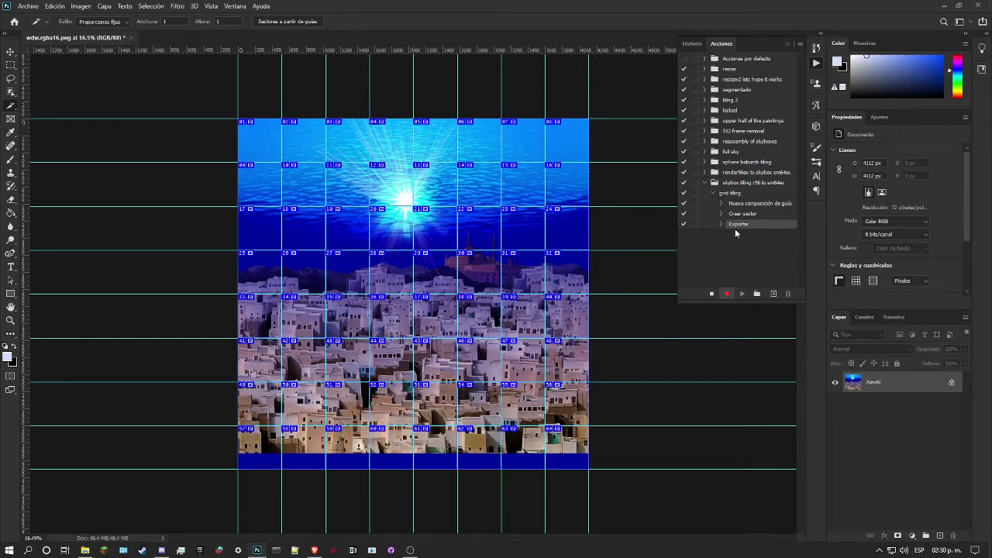
Close wdw.rgba16.png without saving its changes.
click(132, 39)
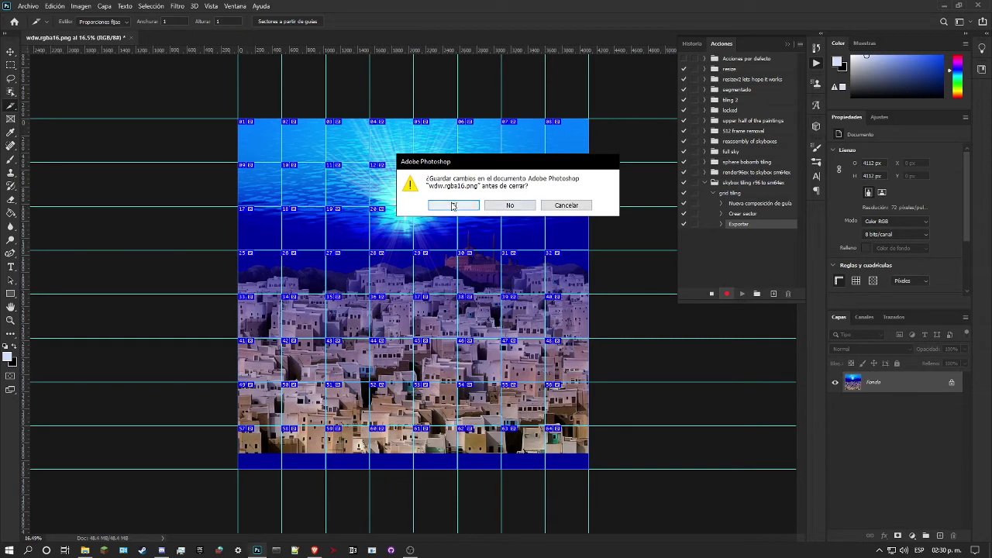
click(510, 205)
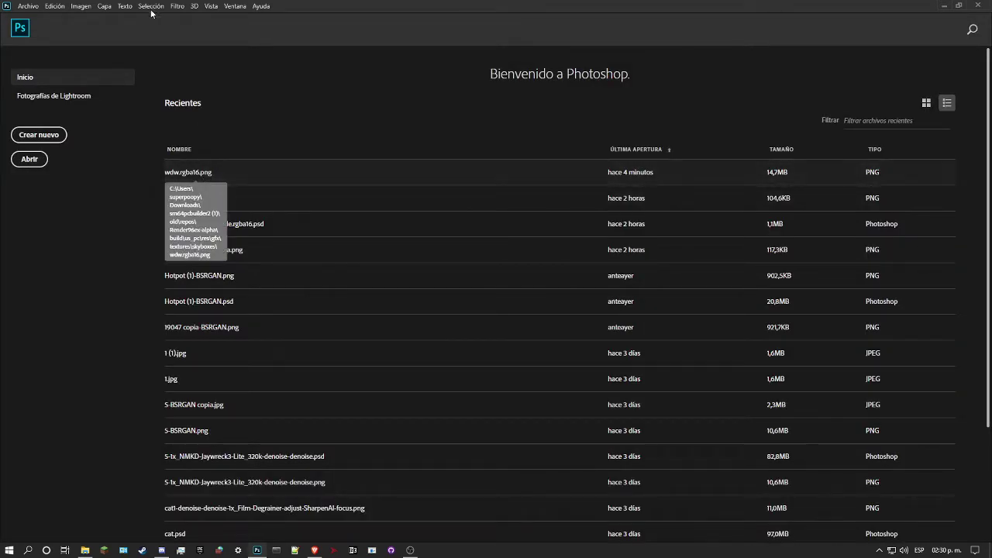
Show the Actions list and stop recording the grid tiling action.
click(210, 6)
mouse_move(233, 6)
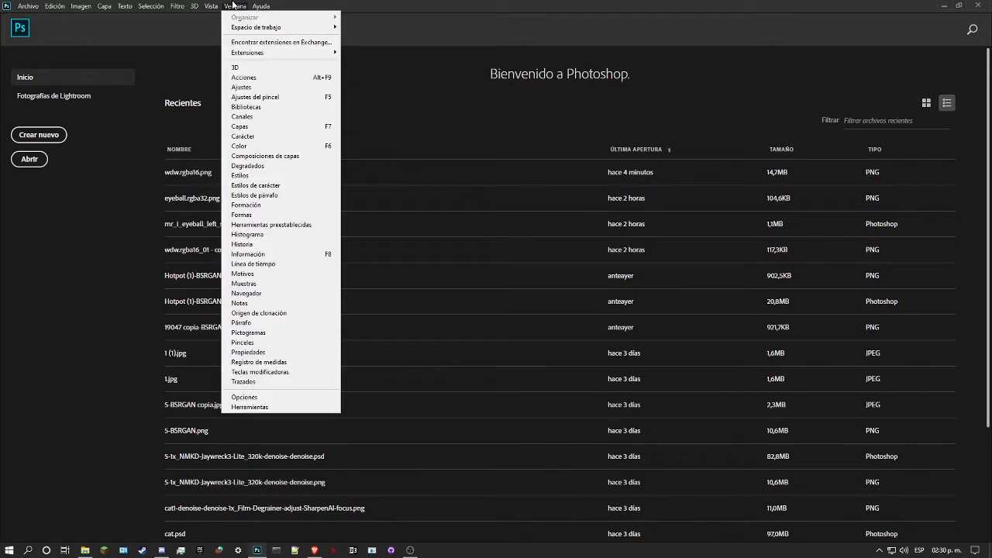
click(300, 77)
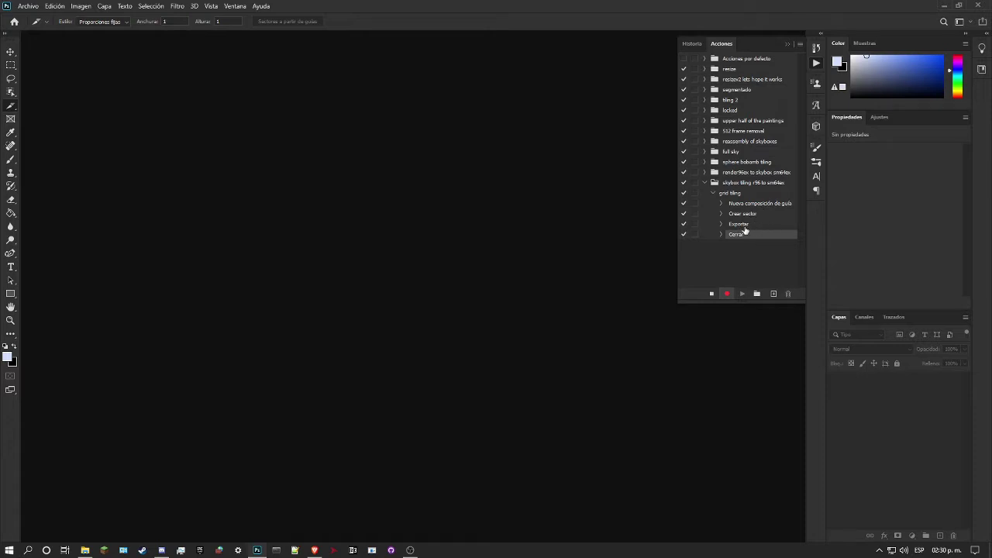
click(711, 294)
Switch to File Explorer and delete the images folder from skyboxes.
click(85, 550)
click(624, 247)
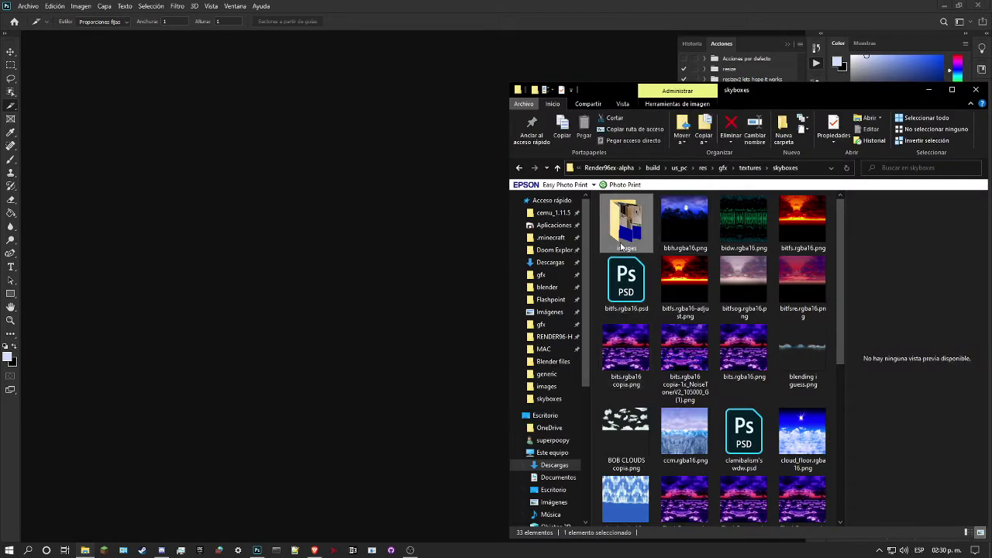
key(Delete)
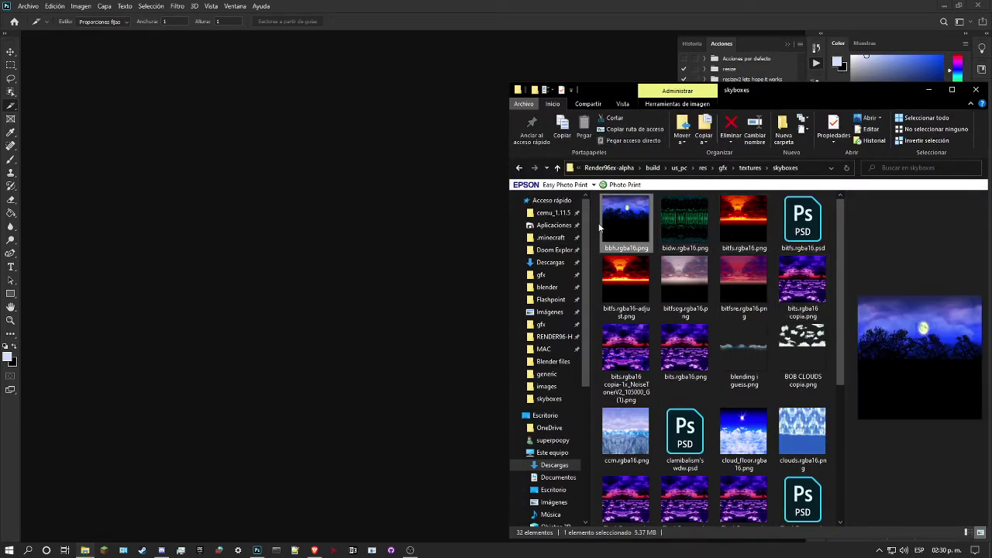
Open bbh.rgba16.png from skyboxes in Photoshop without colour management and play the grid tiling action on it.
drag(615, 231, 319, 177)
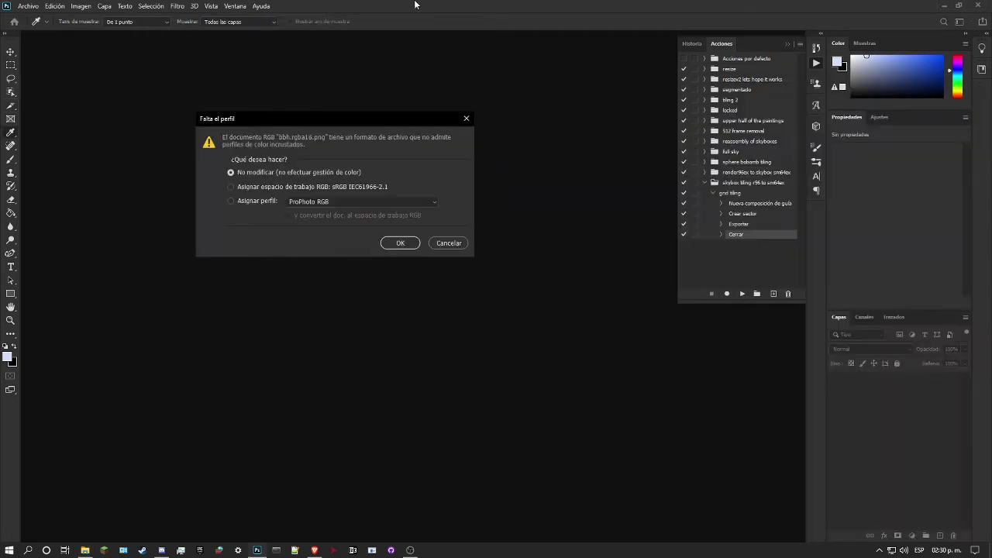
click(402, 241)
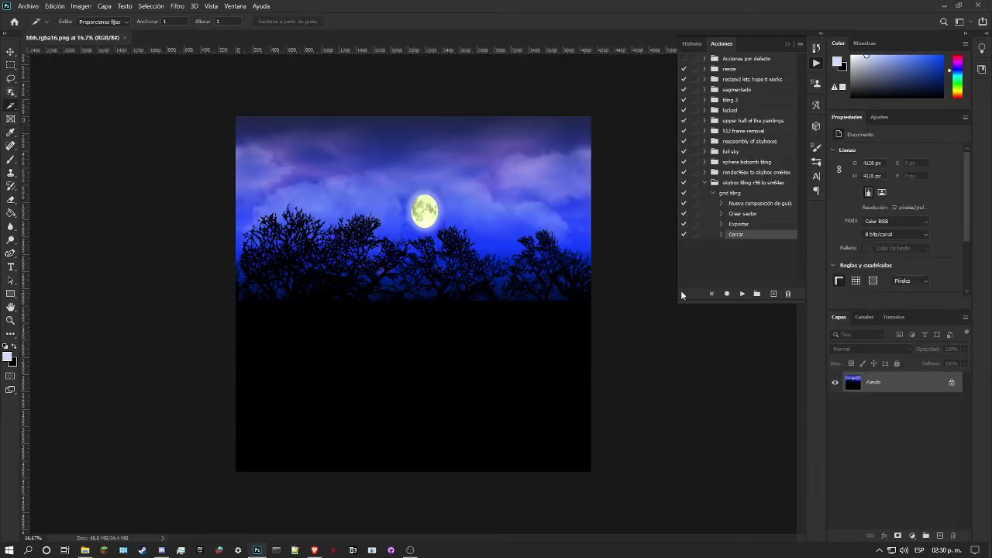
click(730, 194)
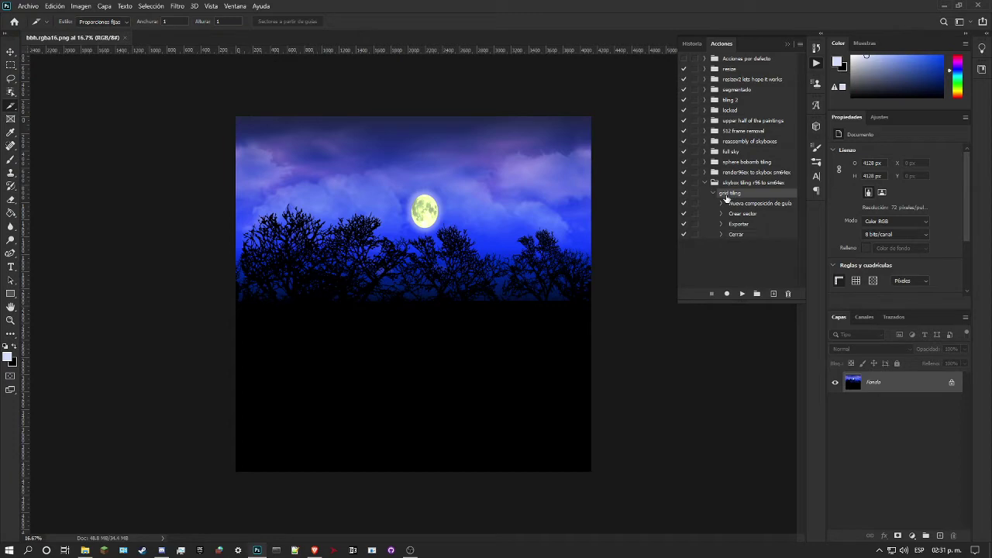
click(740, 294)
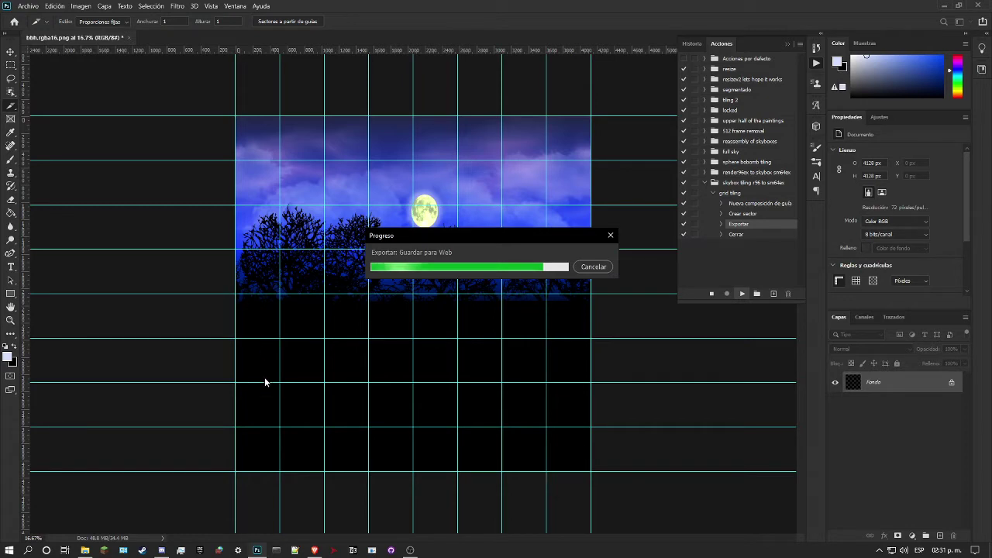
Check the skyboxes folder in File Explorer for the images folder while the export runs.
click(85, 550)
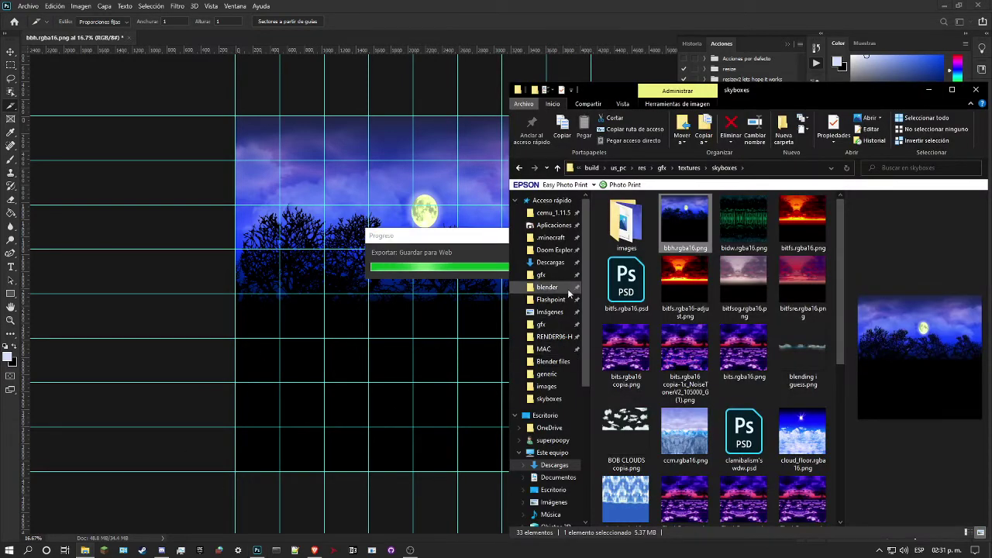
click(635, 230)
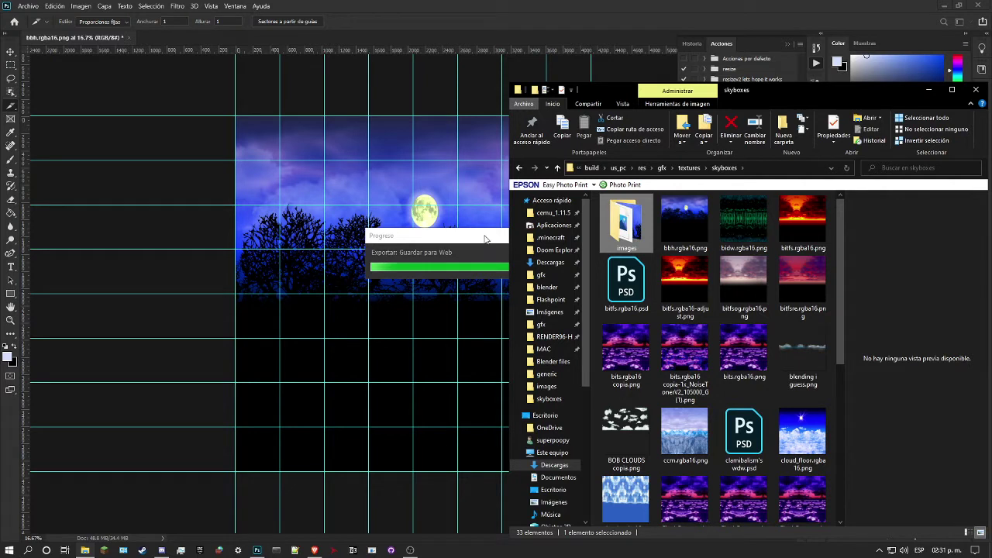
click(929, 91)
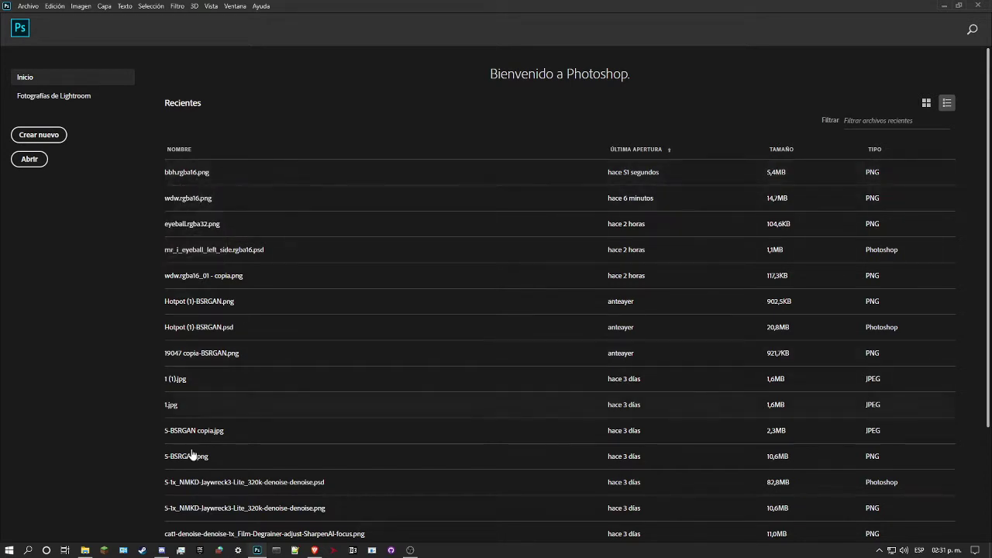
In File Explorer, delete the images folder in skyboxes, undo that deletion, and open the folder.
click(85, 550)
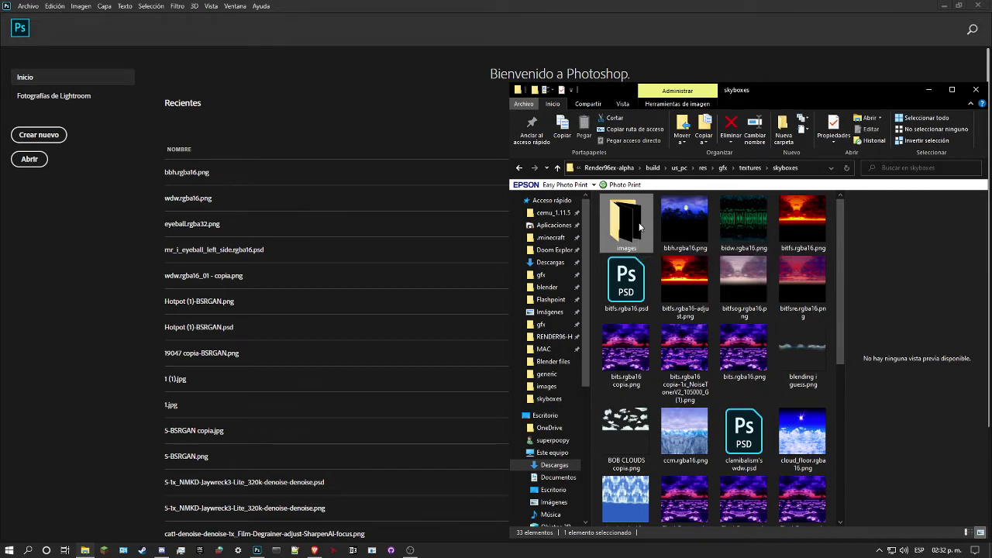
key(Delete)
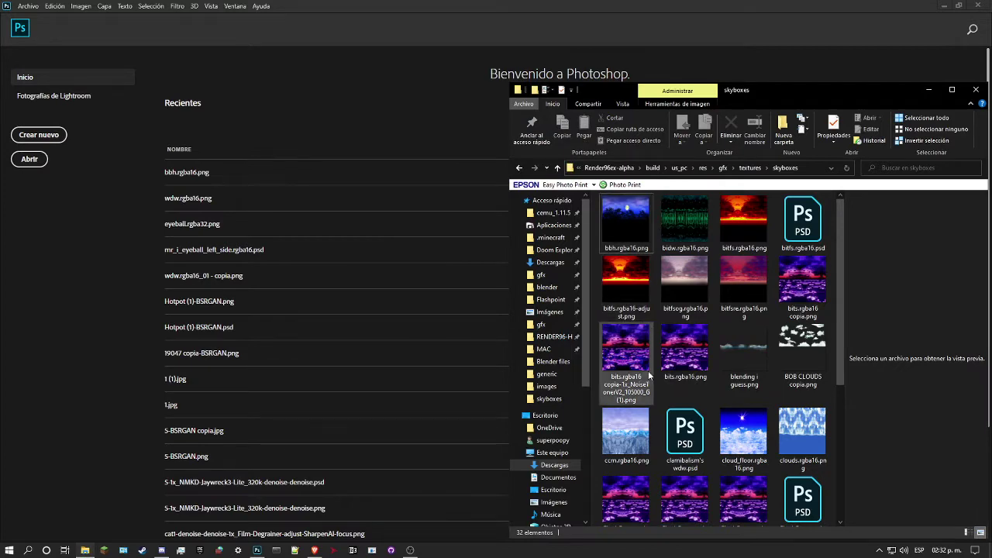
key(ctrl+z)
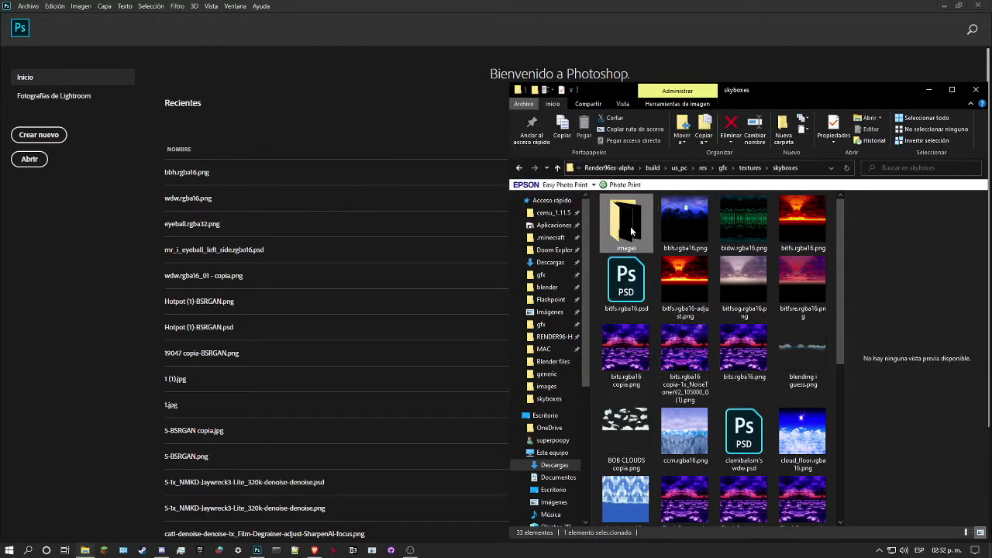
double_click(632, 224)
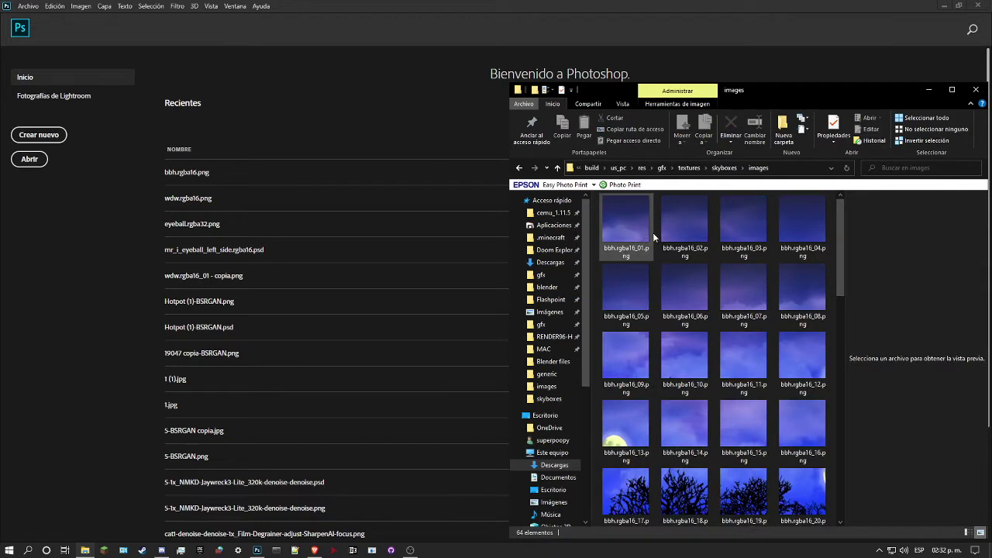
Duplicate bbh.rgba16_01.png in the images folder and open the copy in Photoshop.
click(622, 228)
mouse_move(622, 227)
mouse_down()
mouse_move(631, 219)
mouse_move(499, 223)
mouse_move(105, 265)
mouse_move(587, 263)
mouse_move(622, 236)
mouse_up()
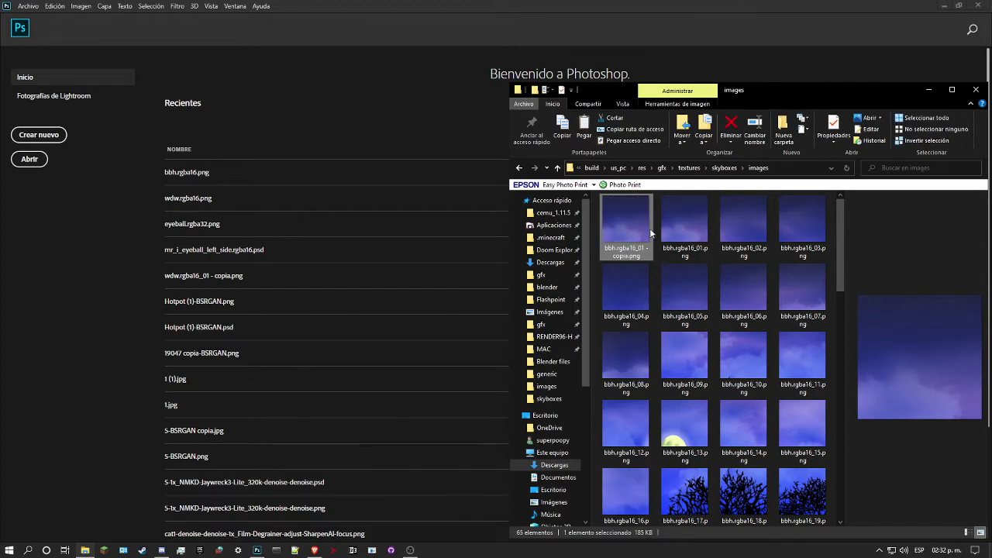
drag(638, 212, 87, 262)
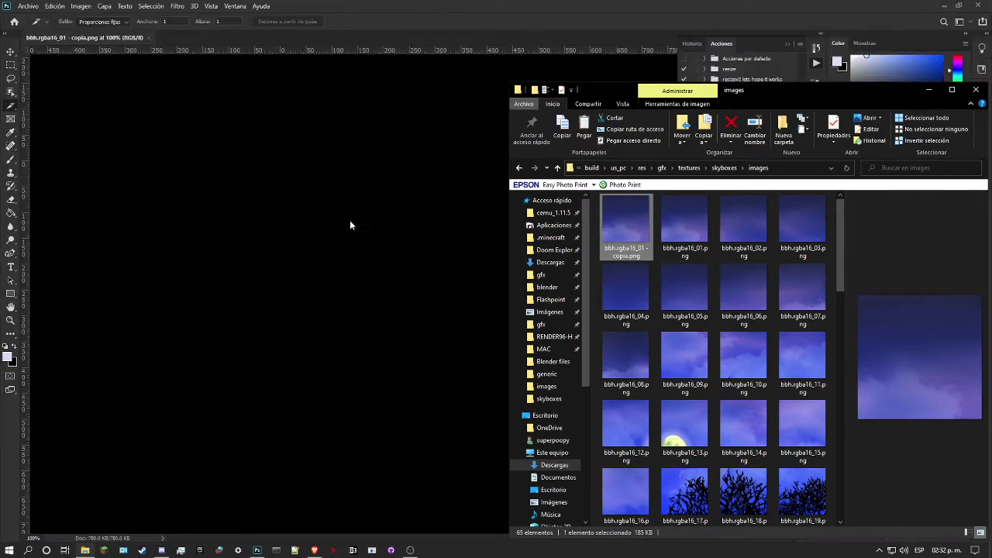
click(469, 5)
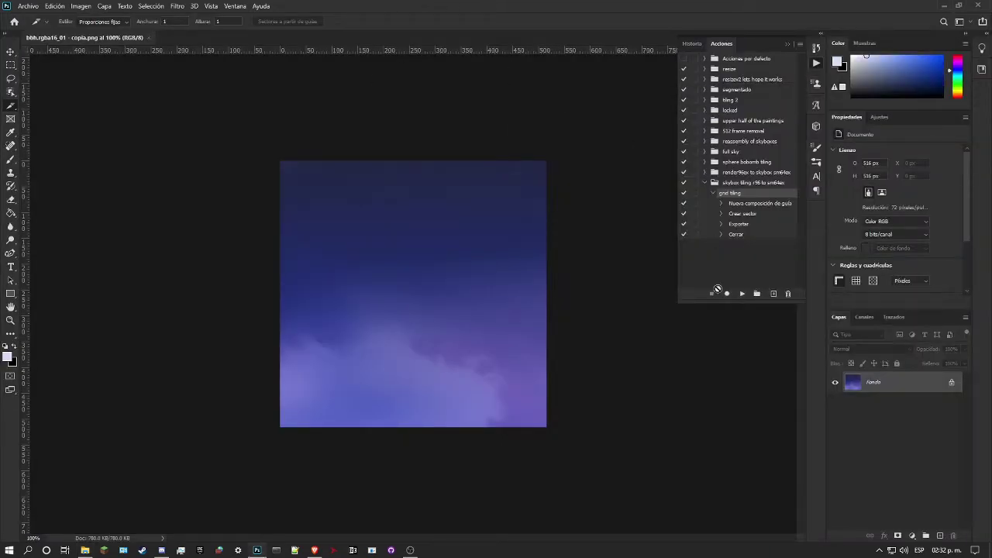
Examine the edges of the opened tile copy up close and at full view.
click(11, 320)
drag(354, 305, 516, 377)
drag(623, 414, 766, 377)
drag(549, 540, 636, 515)
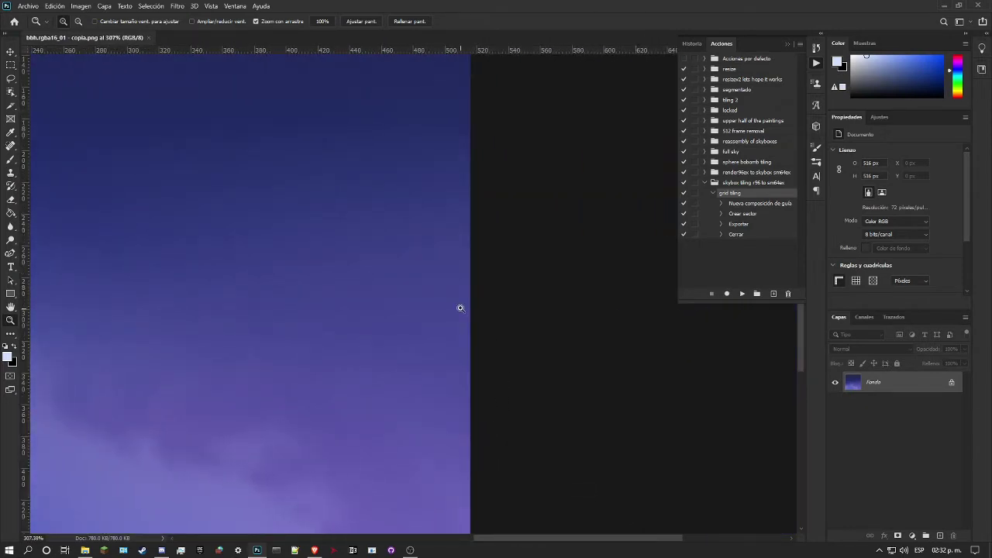
drag(458, 307, 511, 299)
drag(471, 227, 441, 266)
drag(509, 263, 478, 267)
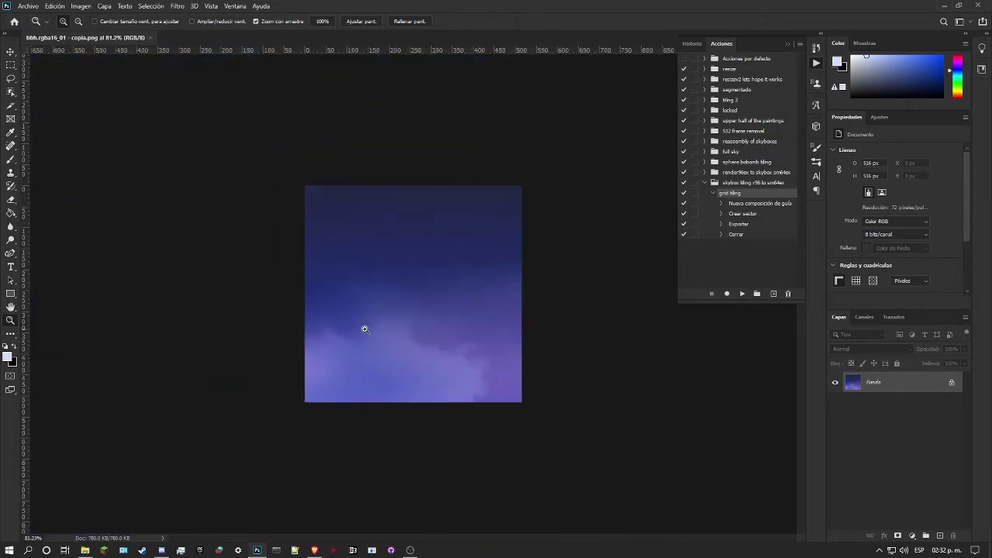
drag(352, 321, 367, 312)
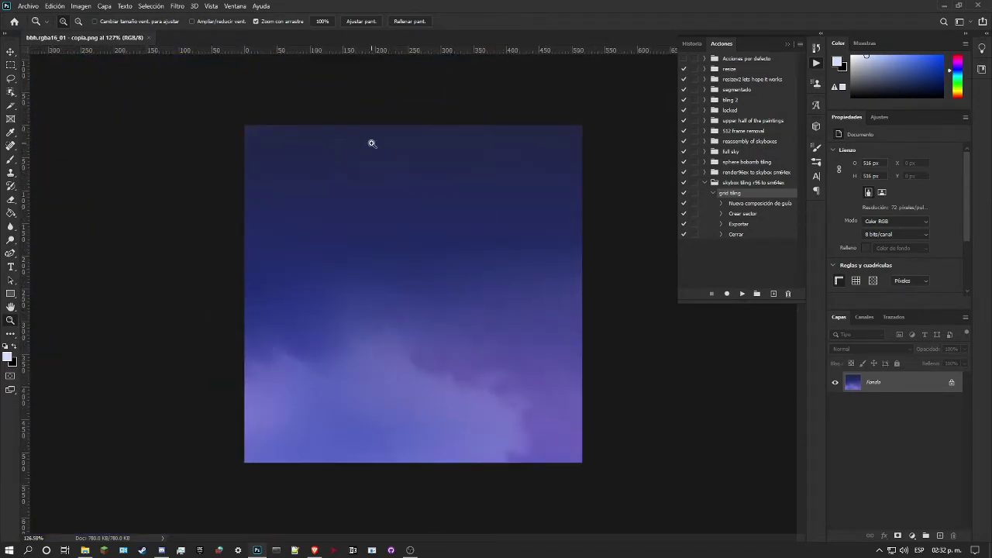
drag(473, 114, 495, 168)
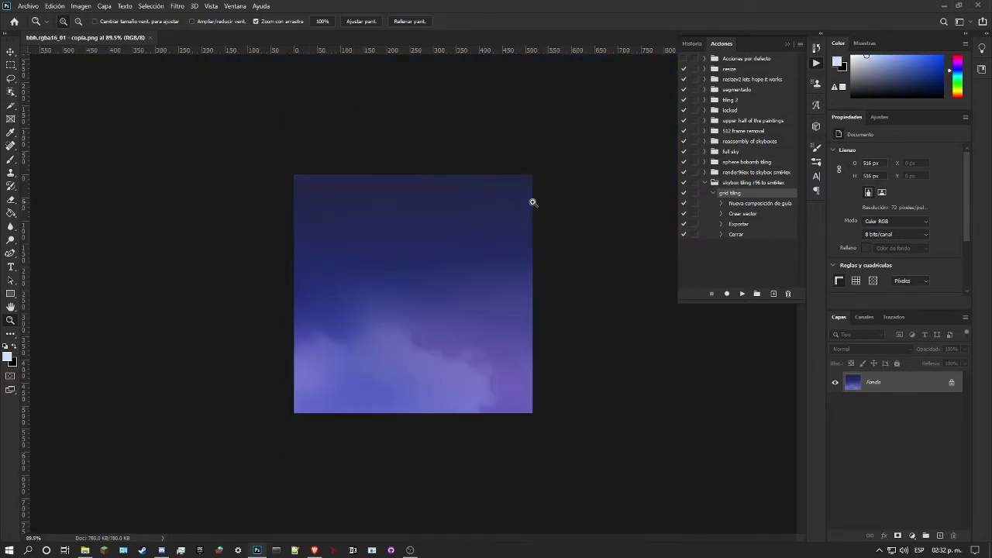
drag(558, 201, 571, 206)
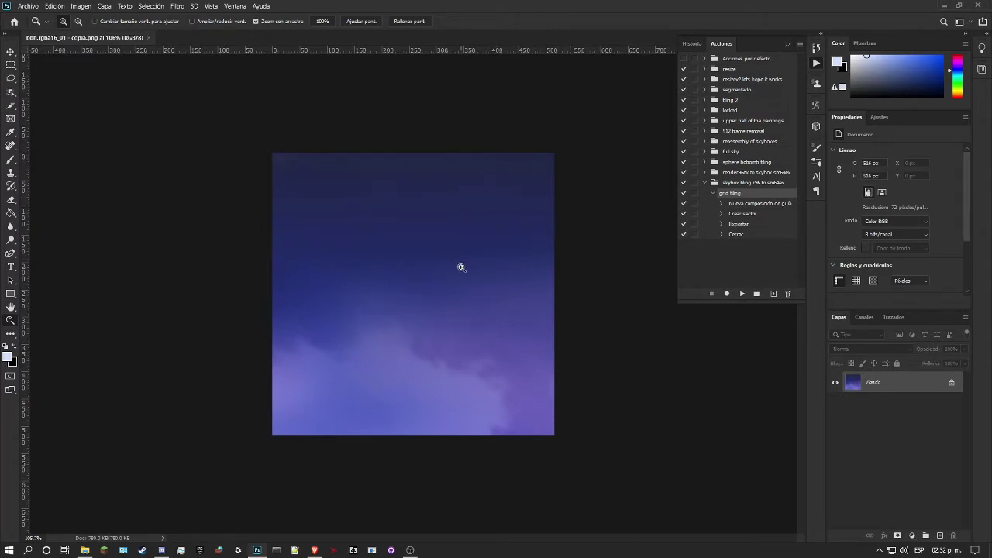
drag(460, 265, 475, 261)
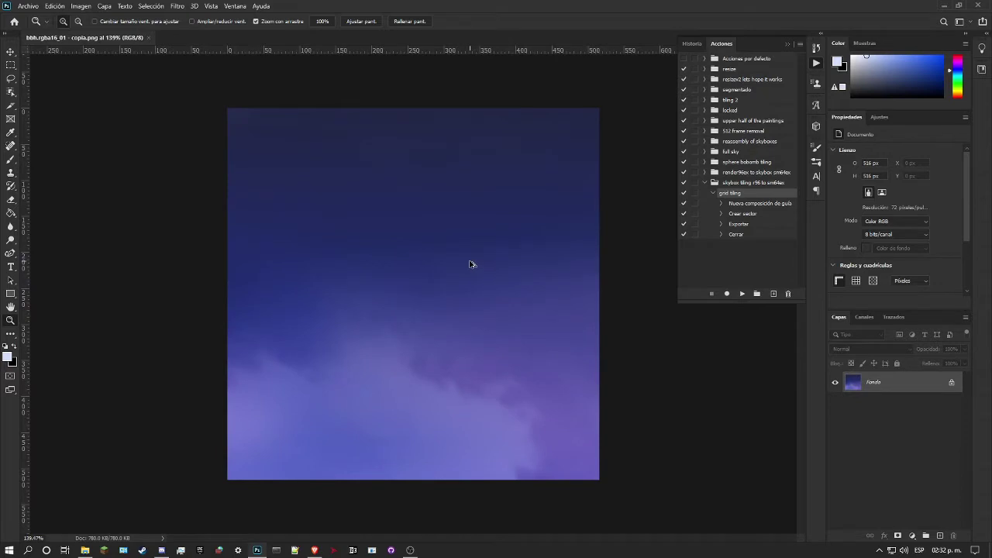
Enlarge the tile's canvas by a relative 16 pixels in width and 16 pixels in height, anchored at the centre.
key(ctrl+alt+c)
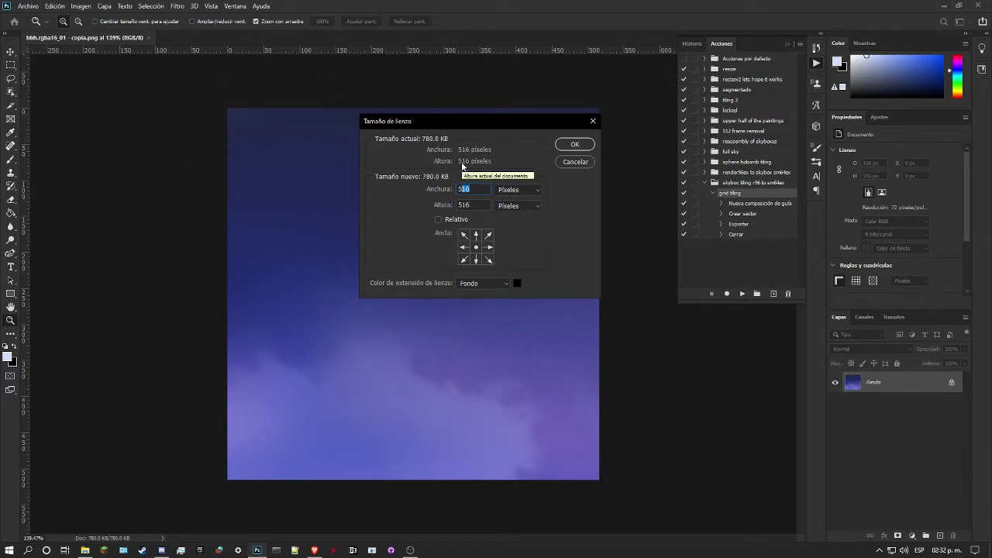
click(438, 220)
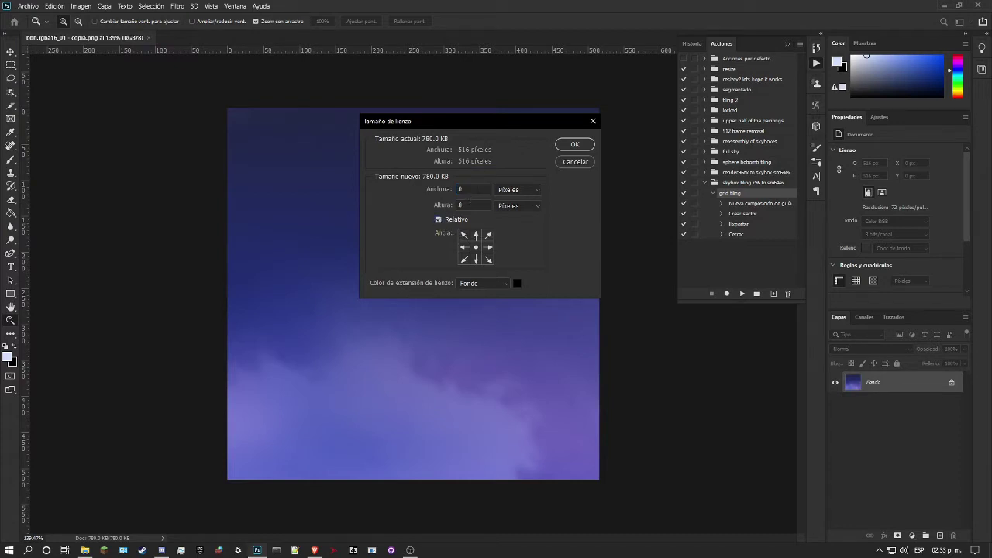
click(419, 186)
text(16)
key(Tab)
text(16)
click(590, 143)
Examine the black border around the tile up close at pixel level on its edges.
drag(580, 162, 625, 177)
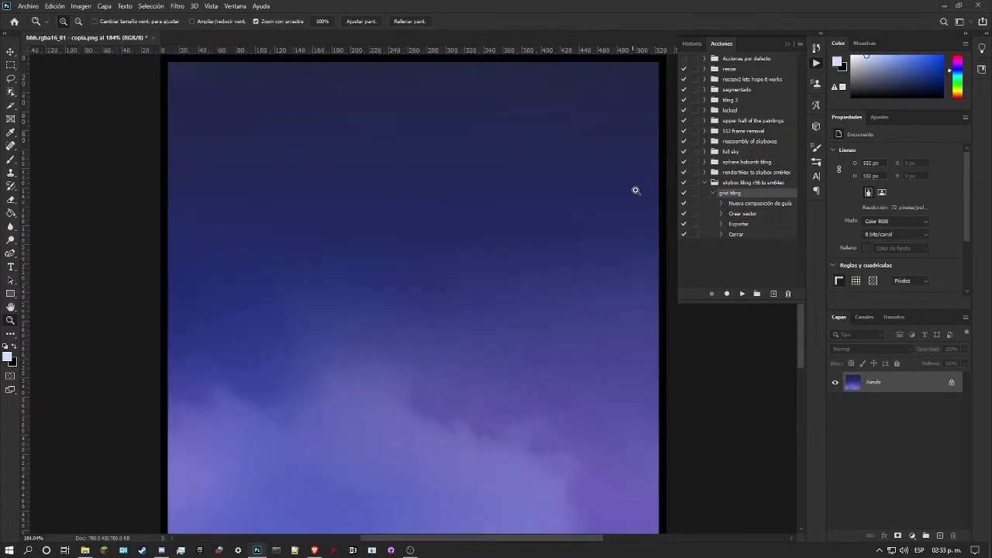
drag(653, 380, 704, 365)
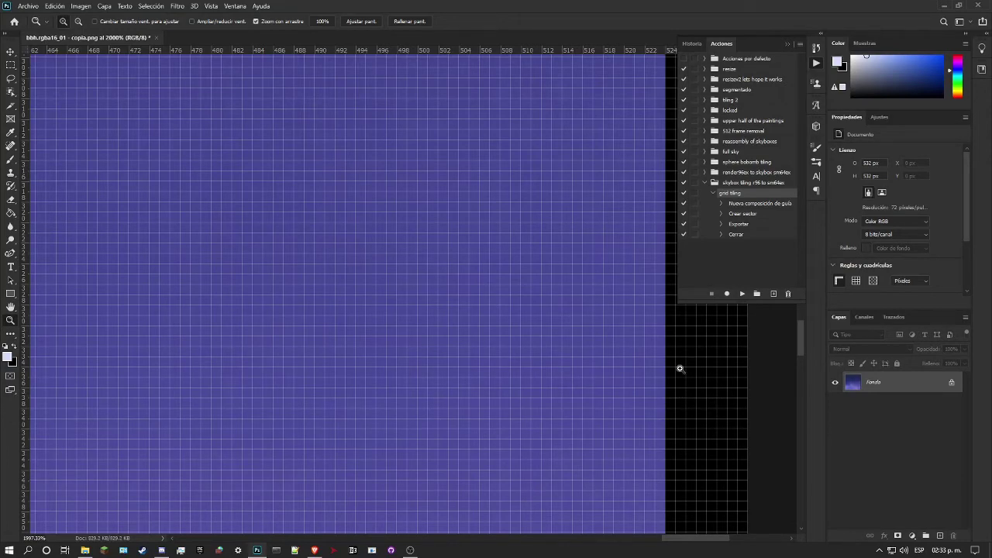
scroll(680, 369, down, 10)
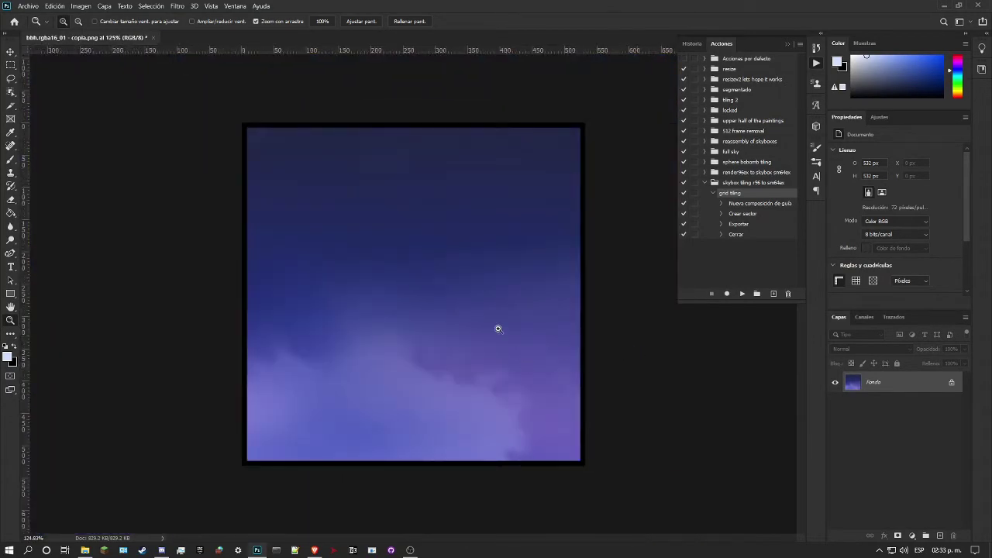
drag(259, 109, 363, 155)
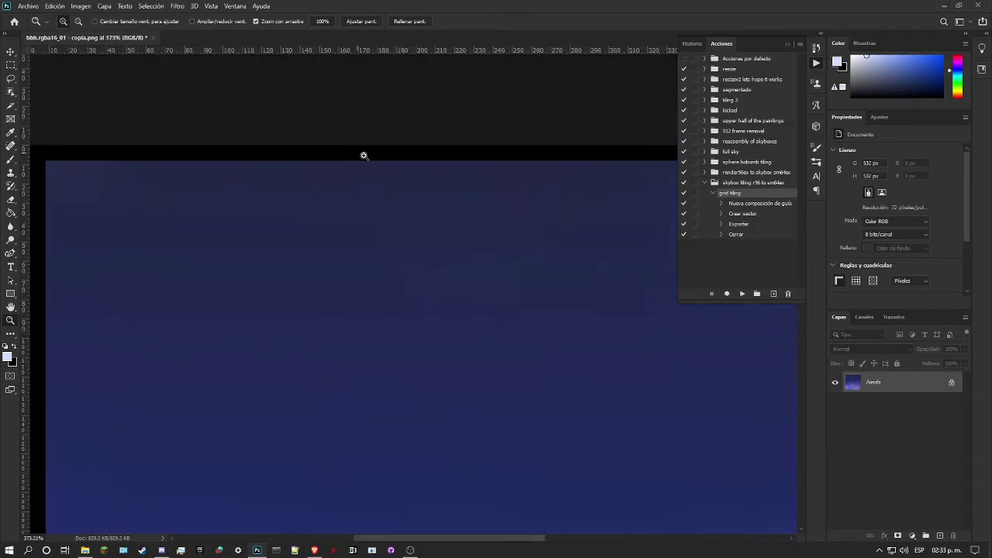
drag(424, 162, 348, 206)
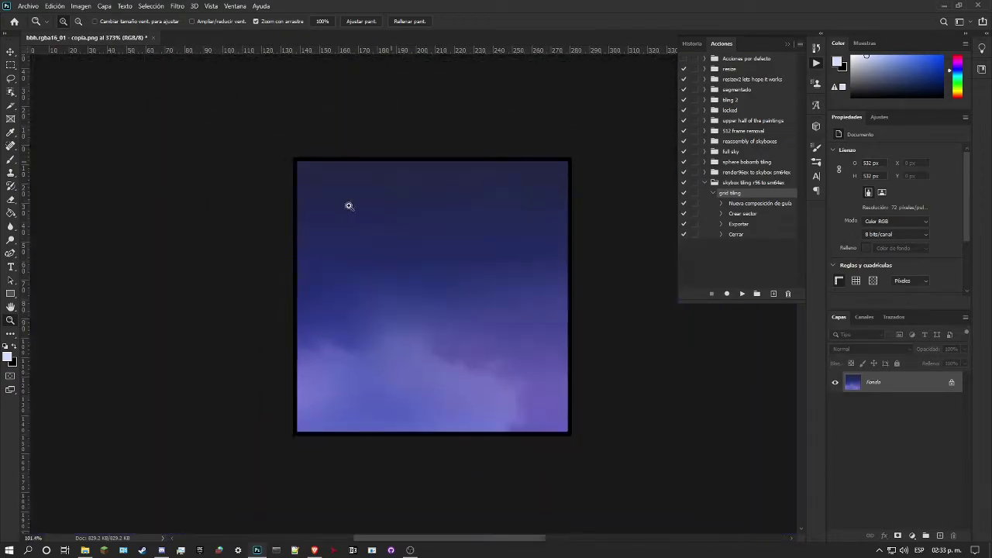
drag(385, 159, 403, 149)
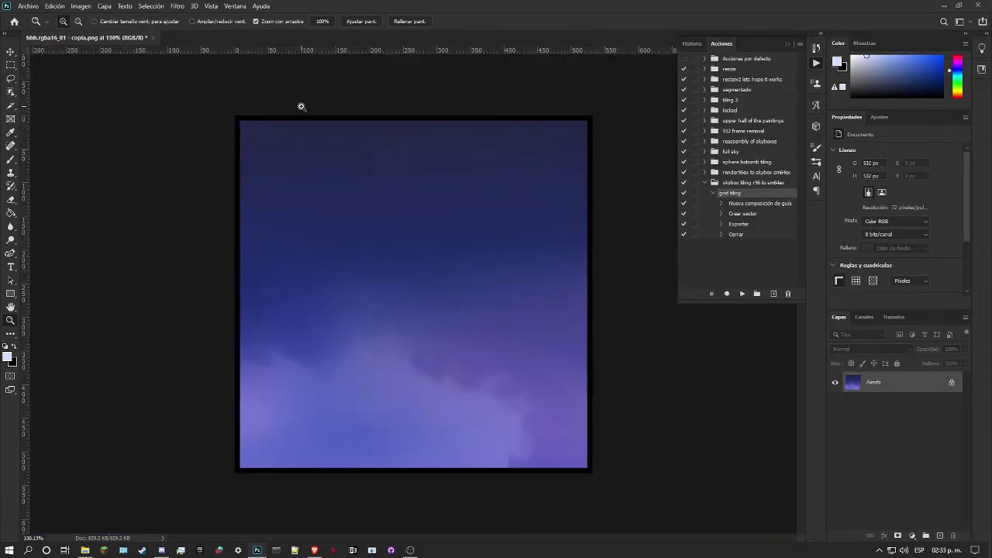
drag(327, 114, 584, 140)
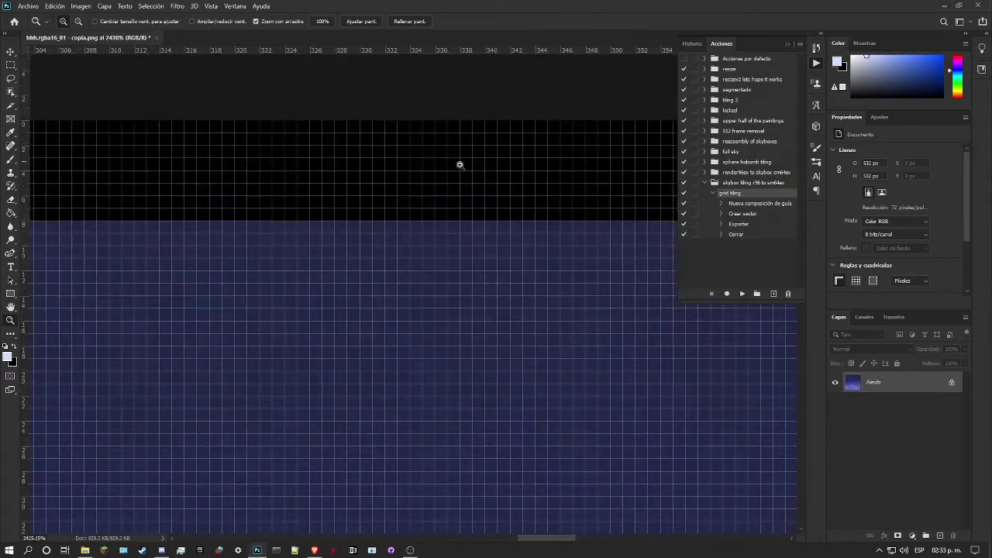
drag(473, 233, 527, 176)
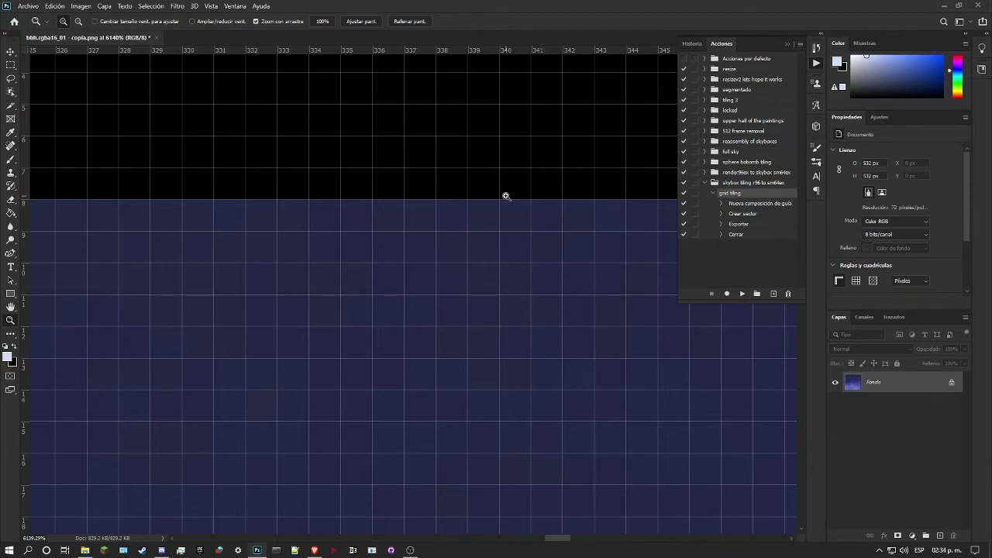
drag(505, 196, 439, 215)
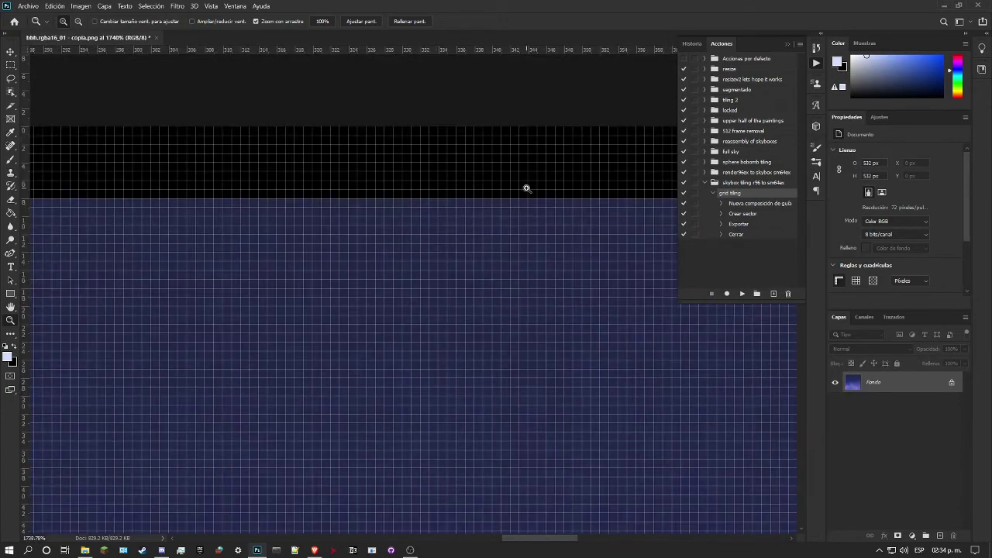
Select the tile's uppermost row of pixels with the Single Row Marquee tool and copy it to a new layer.
drag(367, 204, 393, 209)
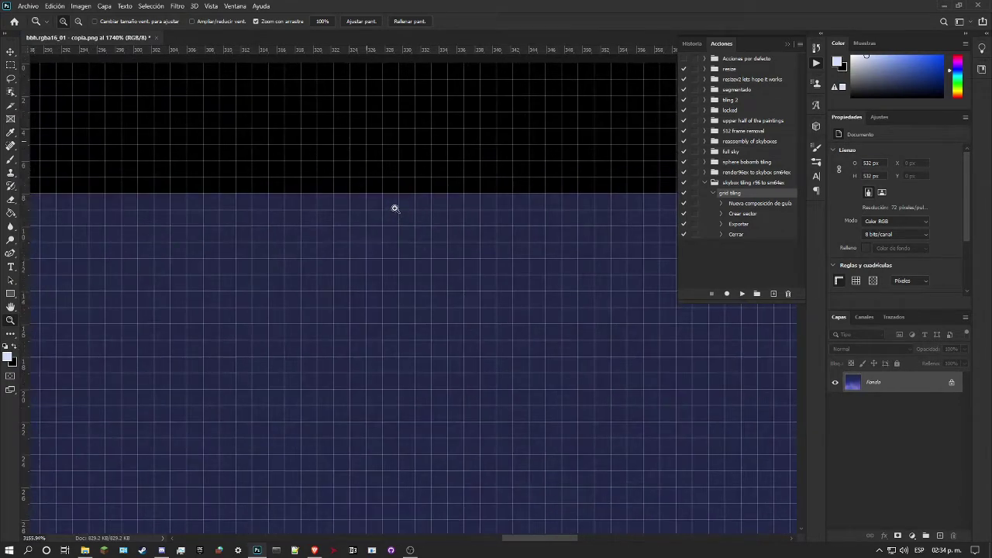
click(12, 67)
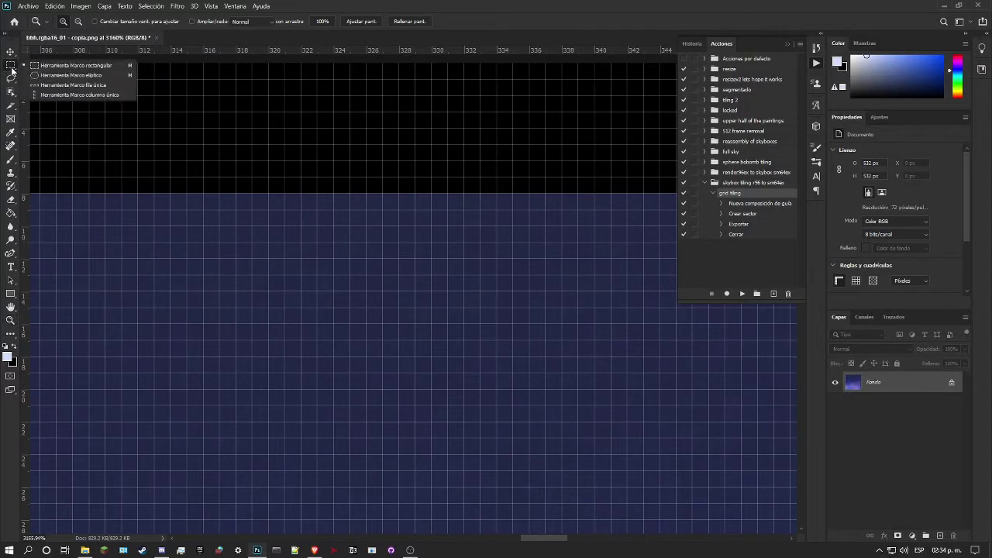
click(68, 88)
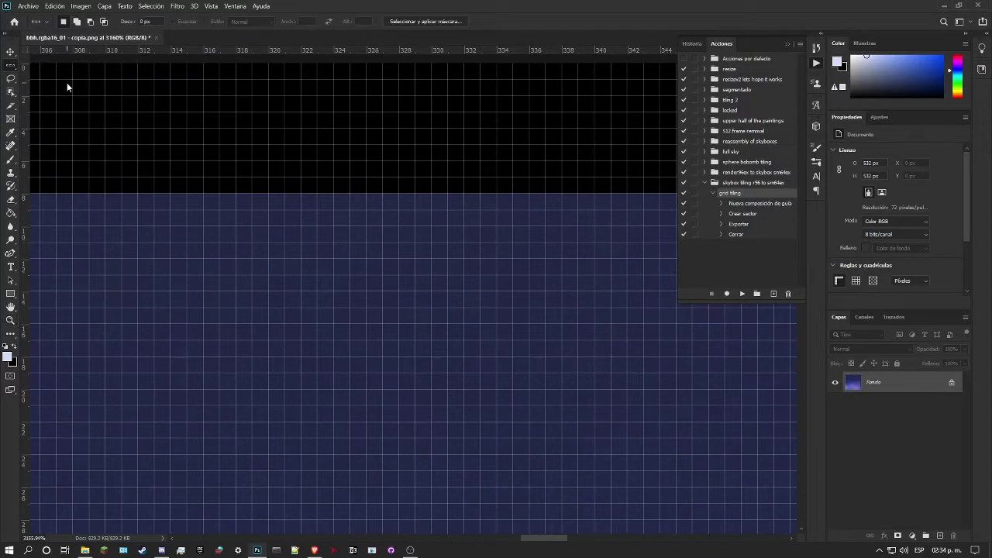
click(216, 202)
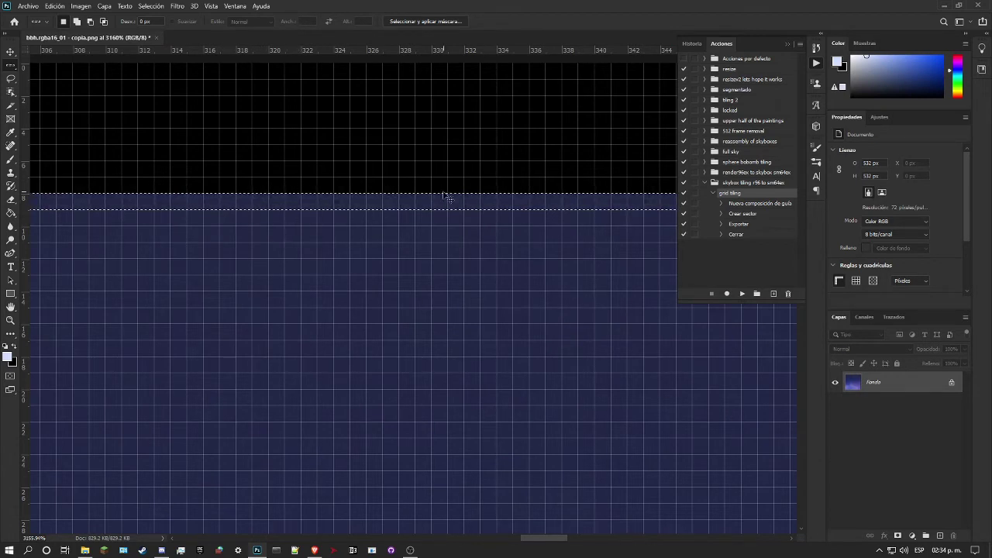
key(ctrl+j)
key(ctrl+t)
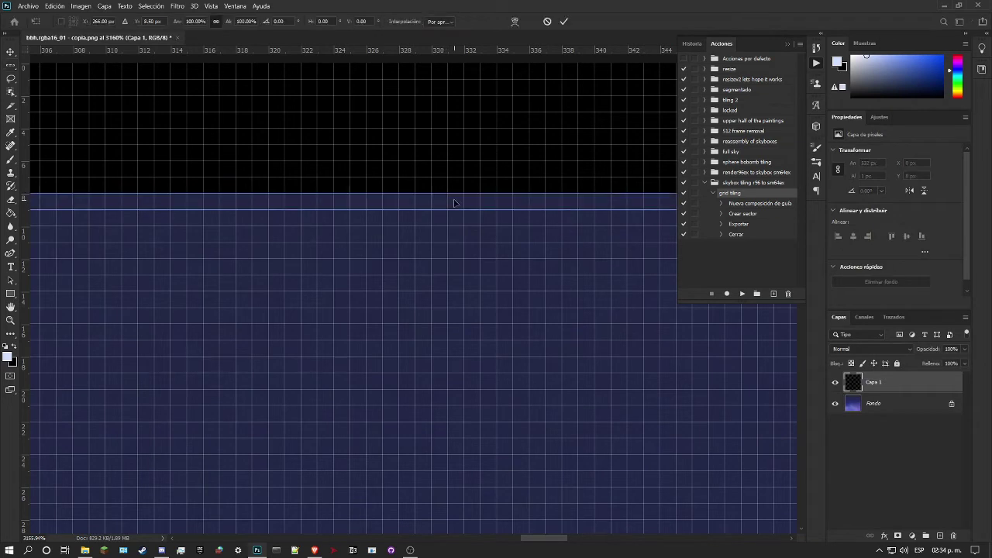
mouse_move(454, 203)
mouse_down()
mouse_move(467, 172)
mouse_move(458, 188)
mouse_up()
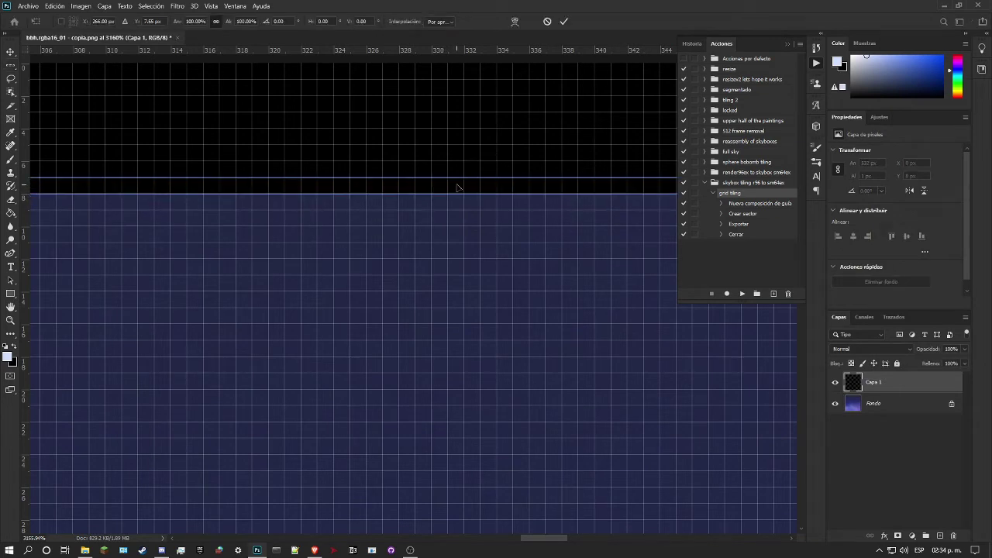
key(Escape)
Shift the copied pixel row up by 1 px into the black border and merge the visible layers.
key(ctrl+t)
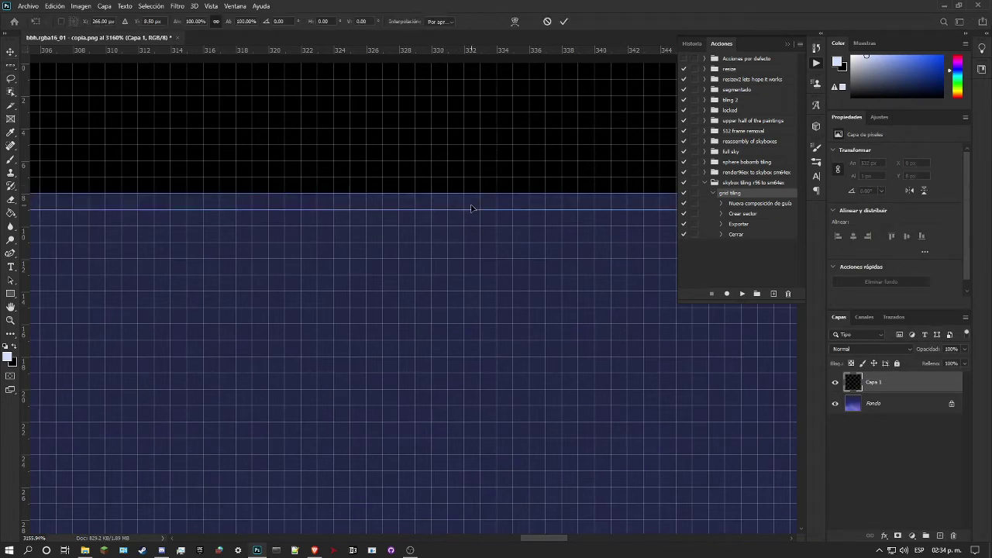
key(Up)
key(Return)
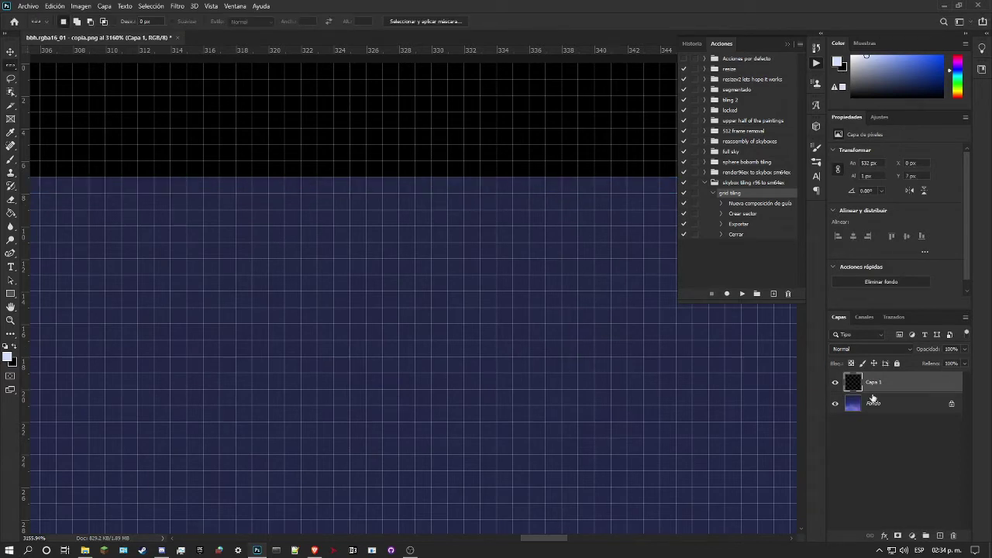
right_click(914, 387)
click(809, 419)
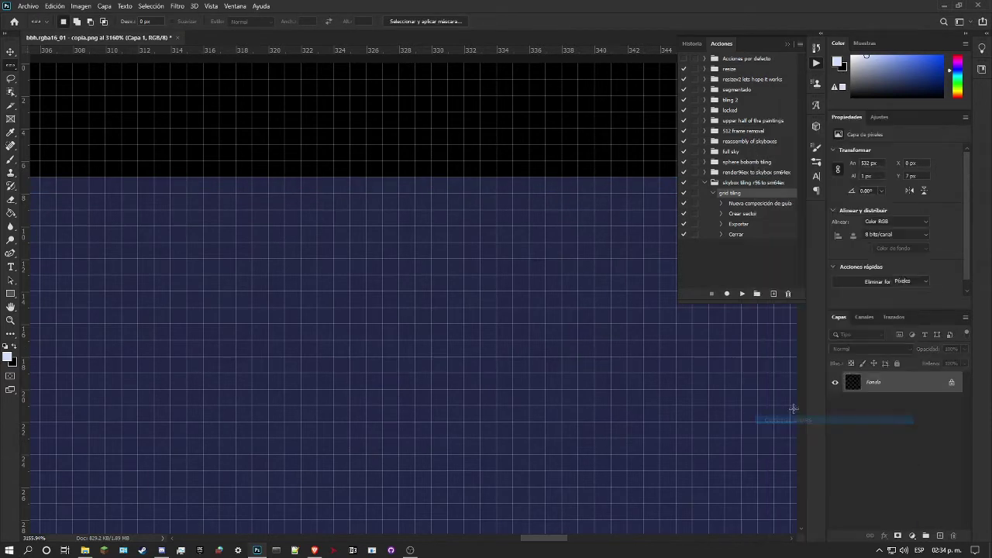
Select the tile's lowest row of pixels above the black border and copy it to a new layer.
click(10, 320)
drag(360, 314, 285, 336)
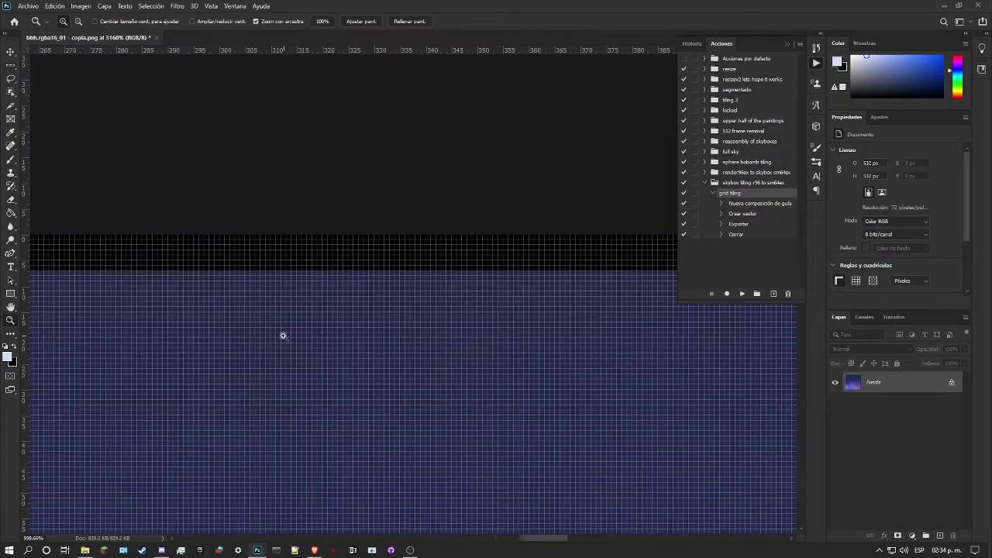
scroll(350, 368, down, 1)
drag(512, 343, 450, 361)
scroll(504, 412, down, 1)
scroll(505, 411, down, 1)
scroll(506, 426, up, 3)
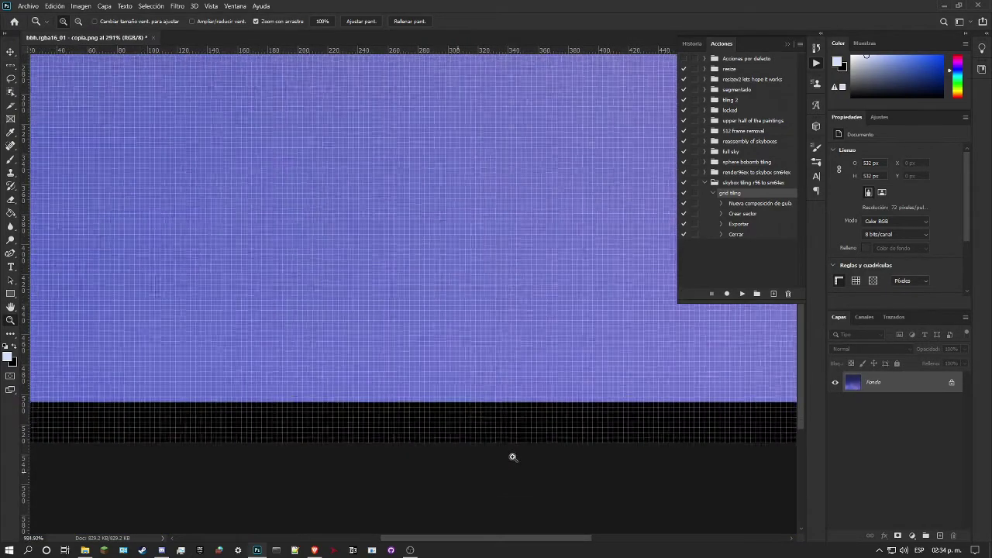
drag(513, 457, 609, 390)
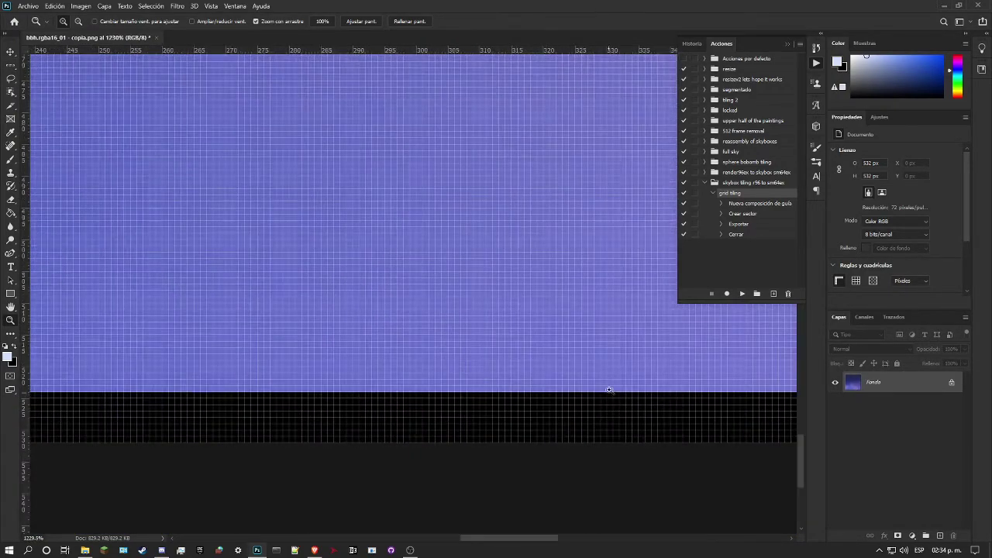
click(11, 67)
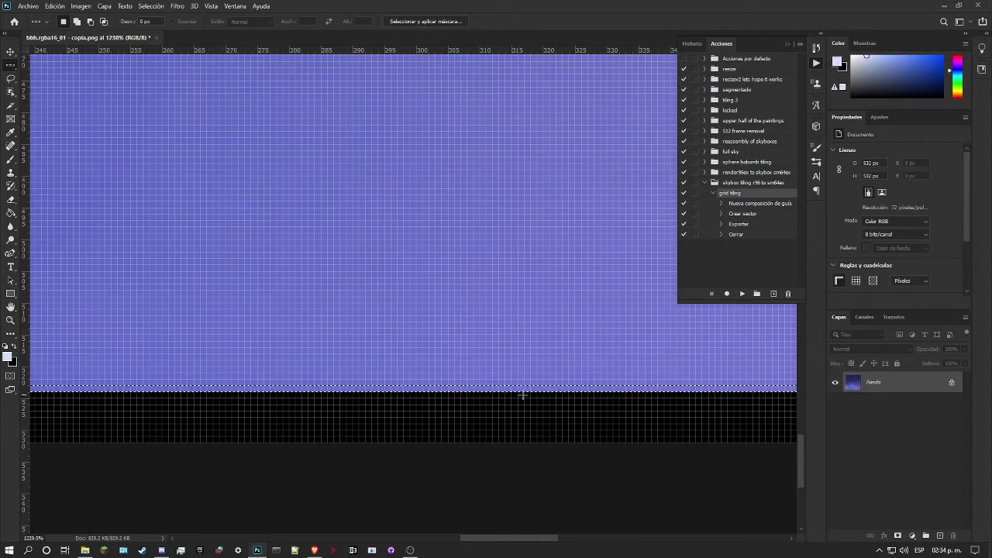
key(ctrl+j)
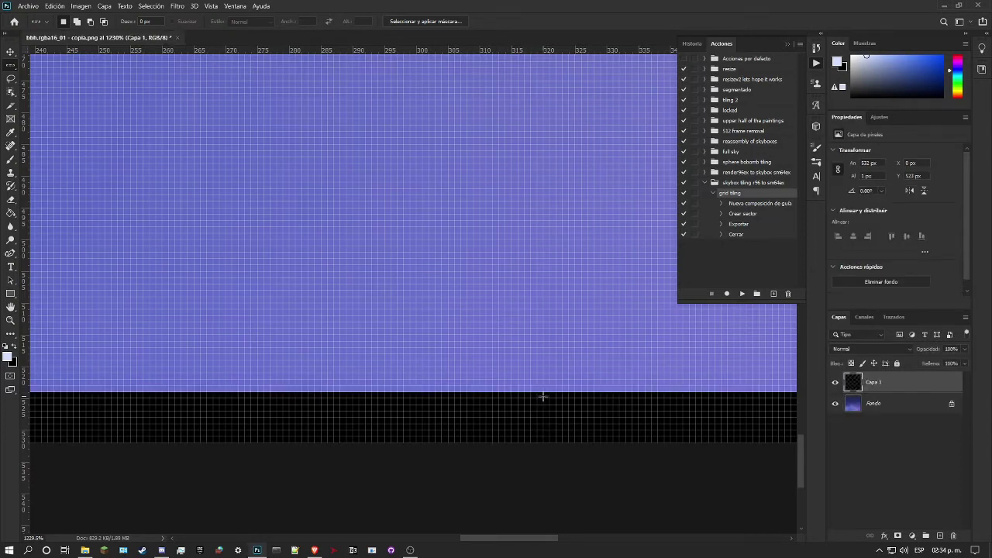
Shift the copied pixel row down by 1 px into the black border and merge the visible layers.
key(Down)
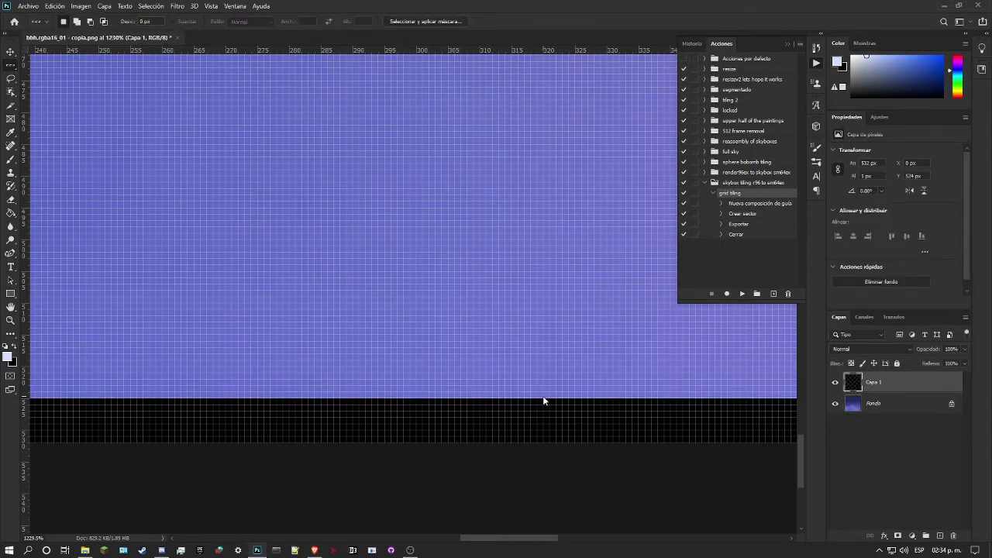
right_click(877, 386)
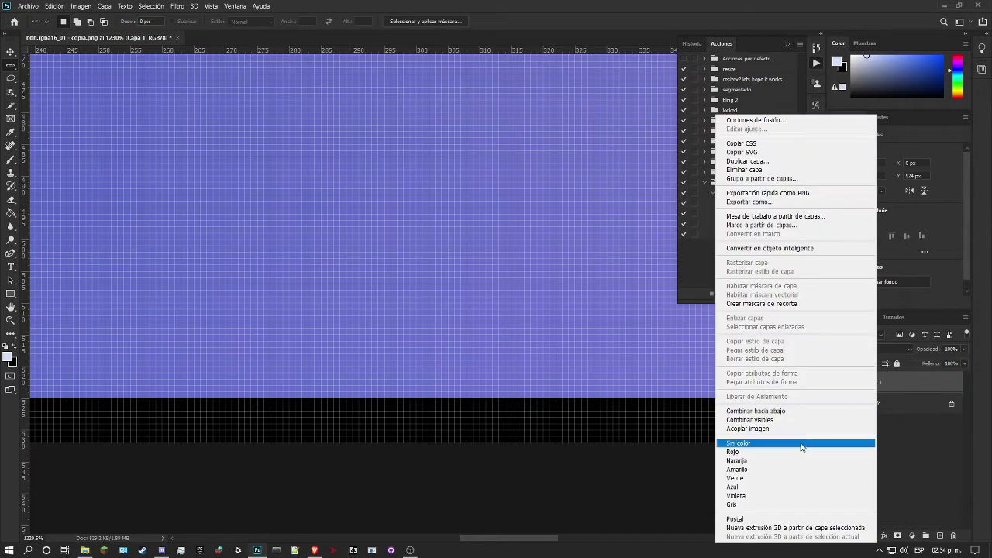
click(810, 419)
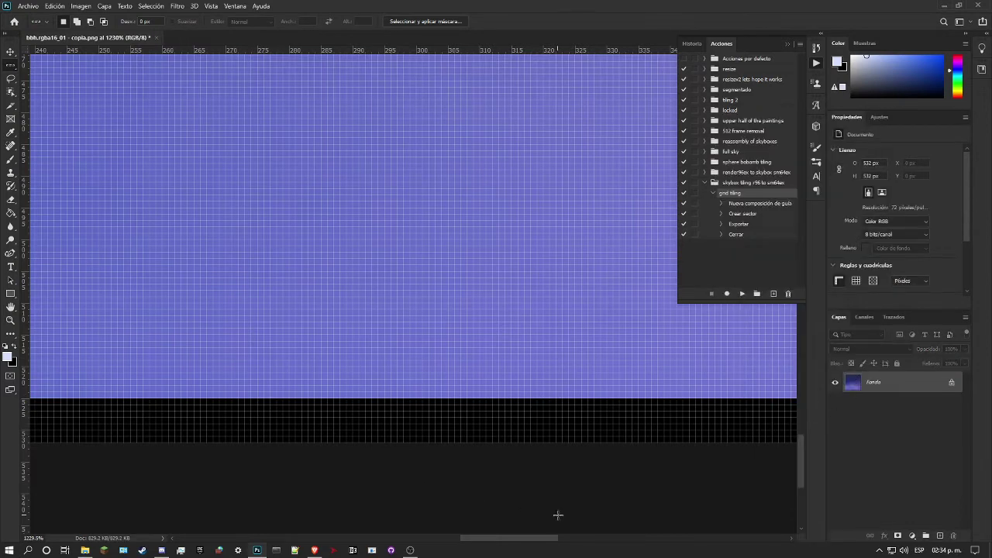
Select the tile's rightmost column of pixels with the Single Column Marquee tool and copy it to a new layer.
drag(534, 541, 710, 525)
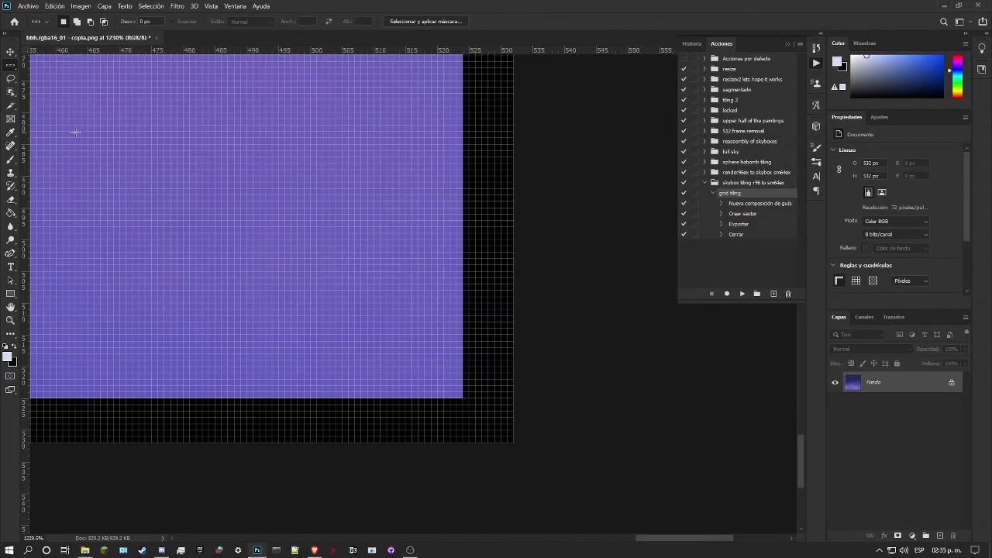
right_click(10, 65)
click(87, 97)
click(458, 330)
key(ctrl+j)
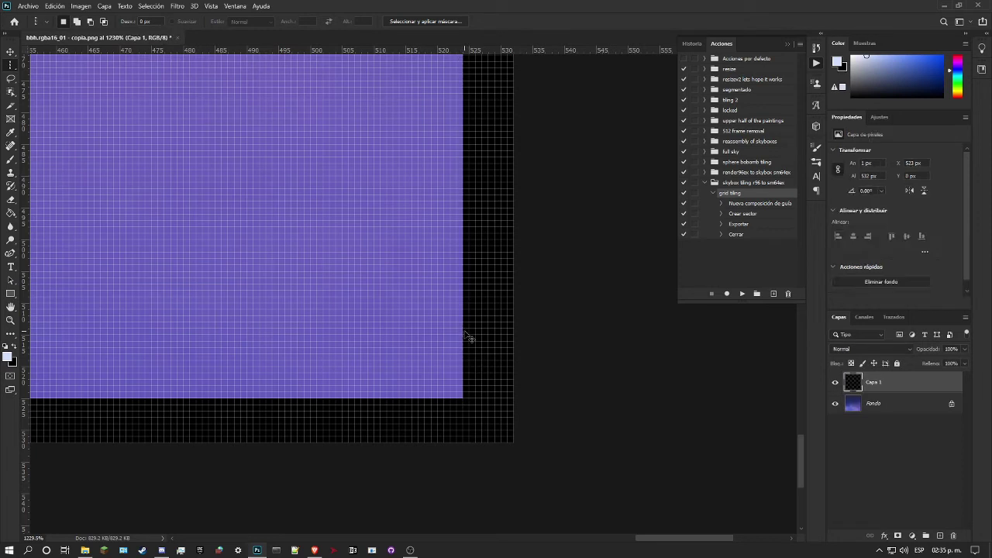
Shift the copied pixel column right by 1 px into the black border and merge the visible layers.
key(ctrl+t)
key(Right)
key(Return)
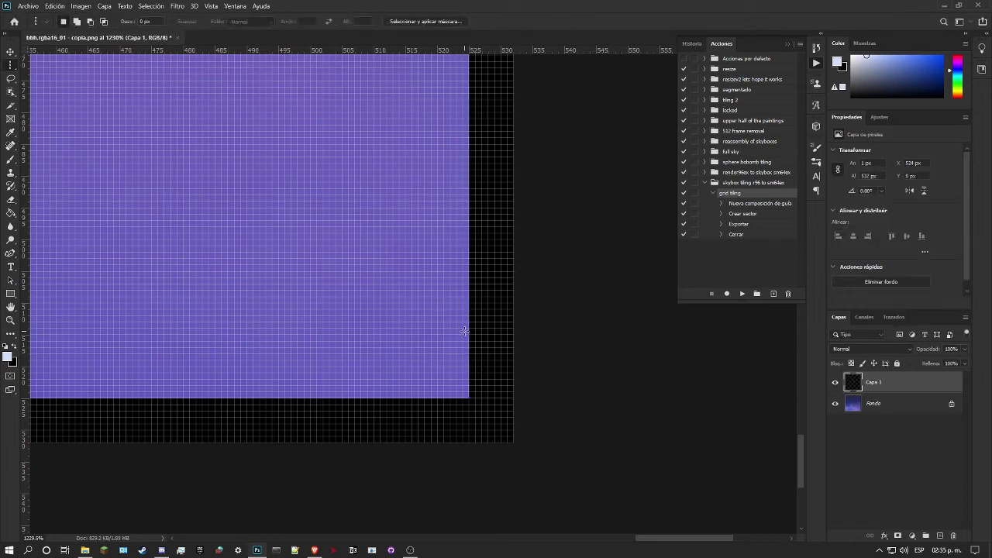
right_click(894, 379)
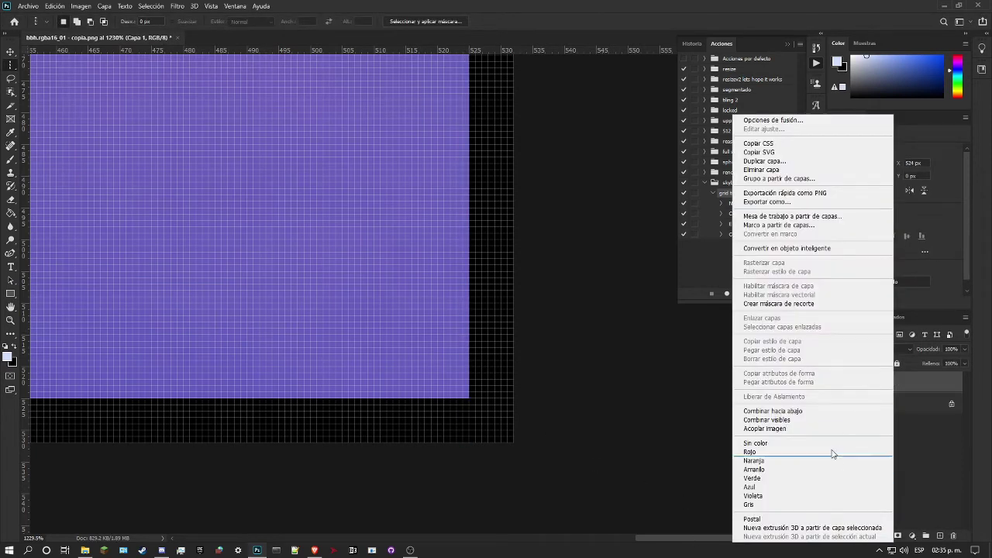
click(835, 419)
Copy the tile's leftmost column of pixels to a new layer and shift it 1 px left into the border.
drag(724, 538, 322, 501)
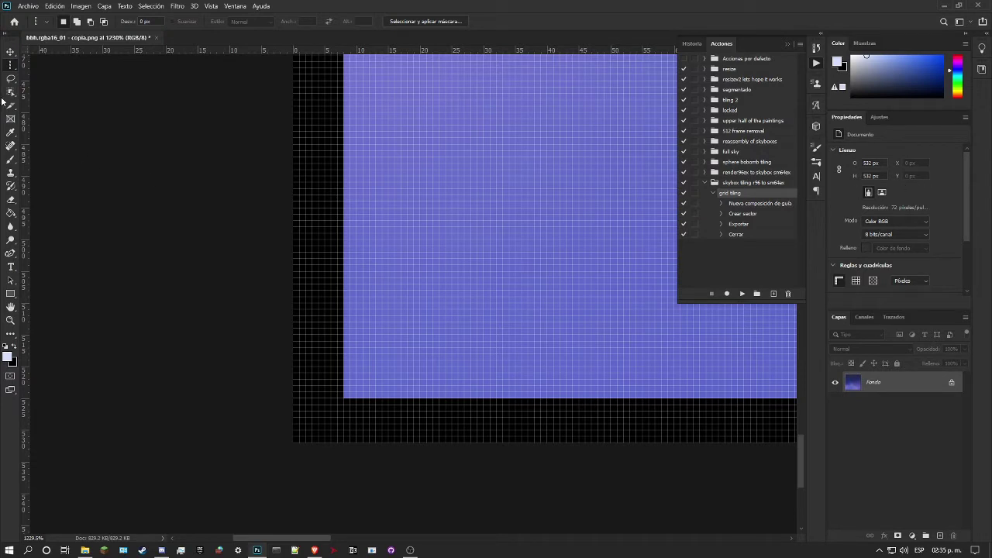
click(349, 259)
key(ctrl+j)
key(Left)
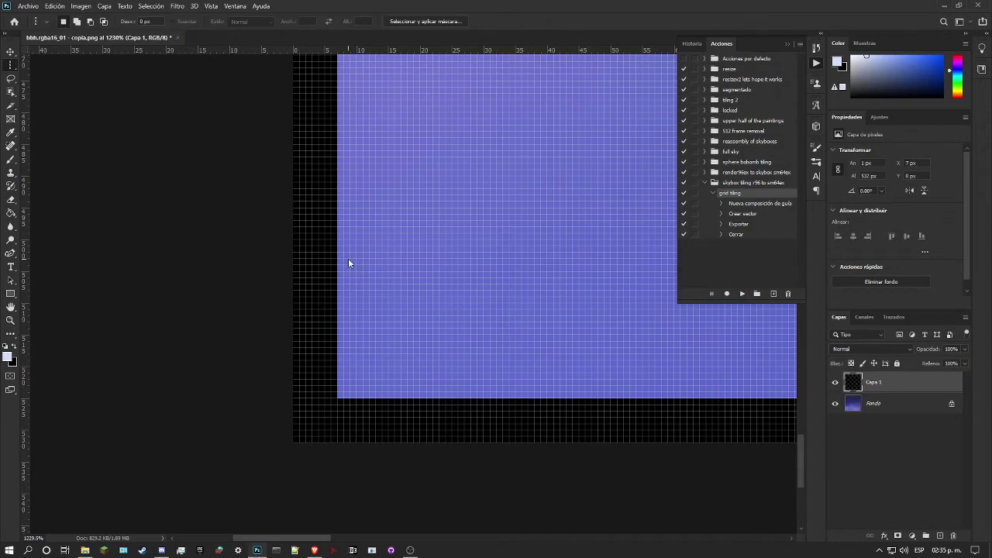
Expand the render96ex to skybox sm64ex action set and collapse the skybox tiling r96 to sm64ex set.
click(729, 184)
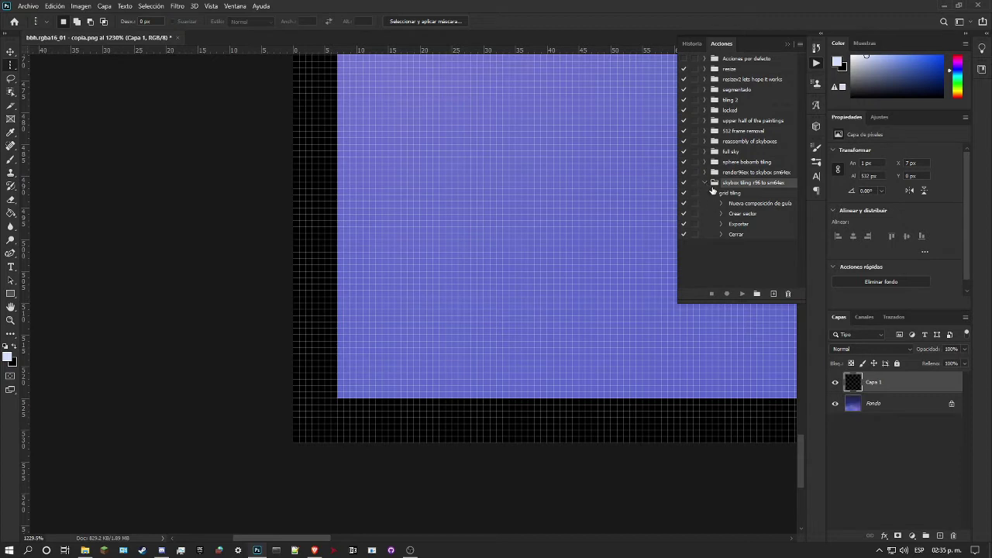
click(705, 172)
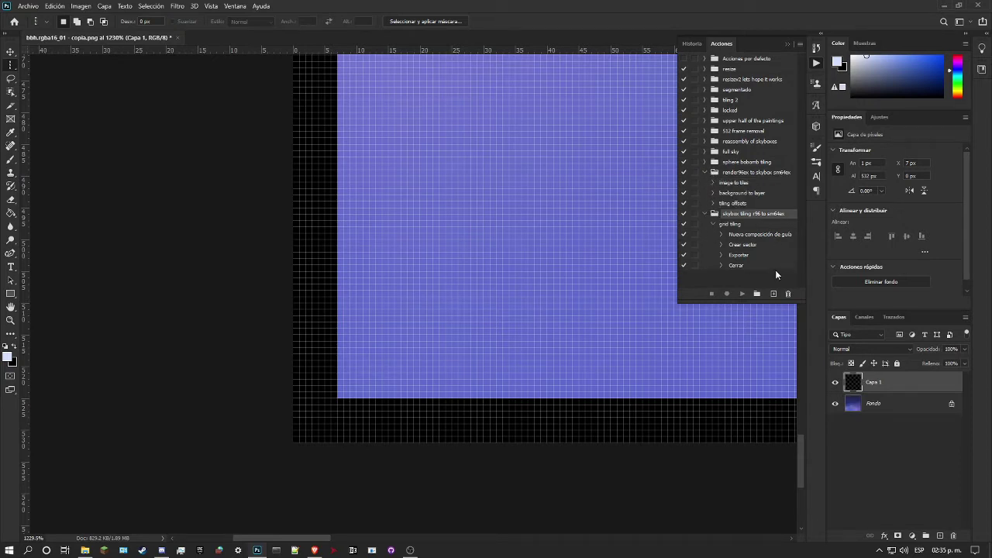
click(705, 213)
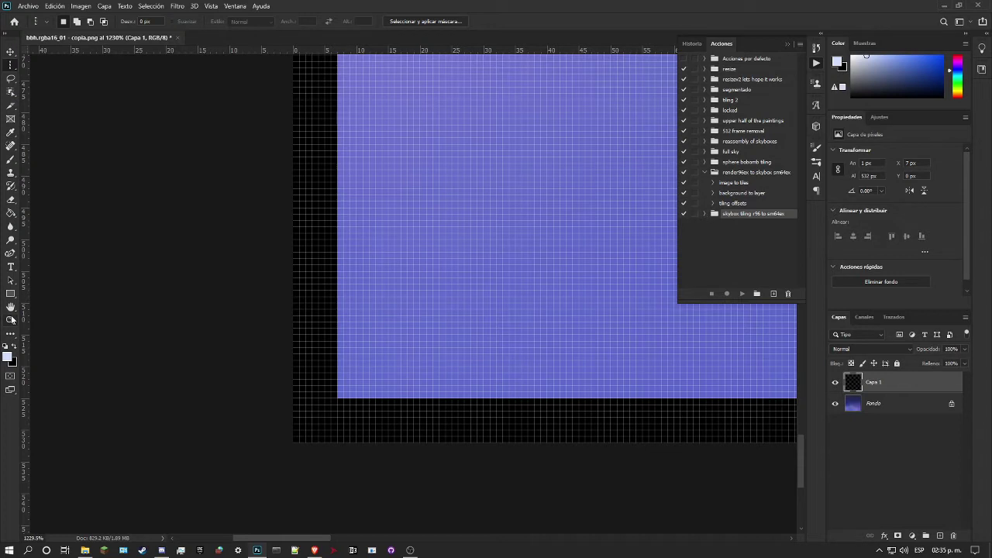
Merge the shifted left column with the background, then save and close the tile copy.
right_click(897, 384)
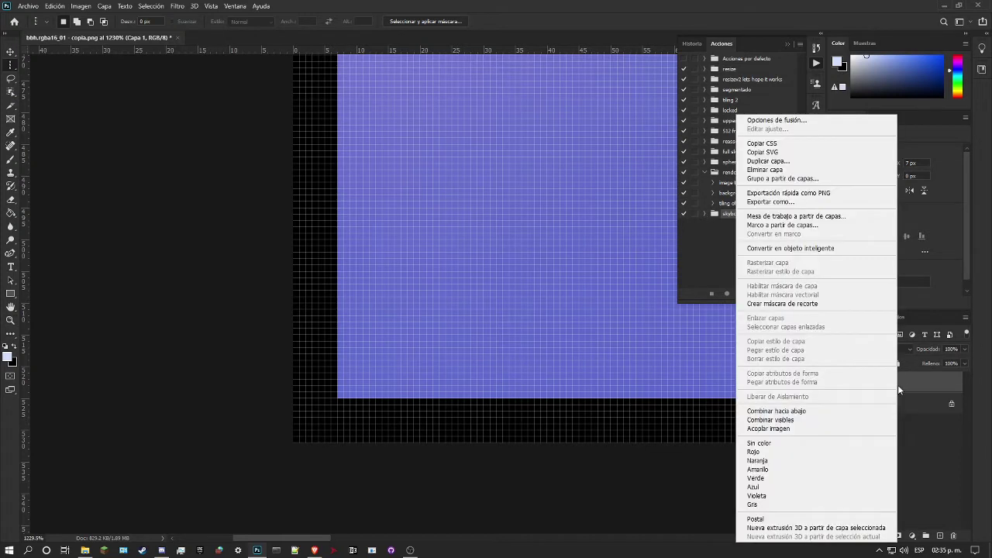
click(803, 421)
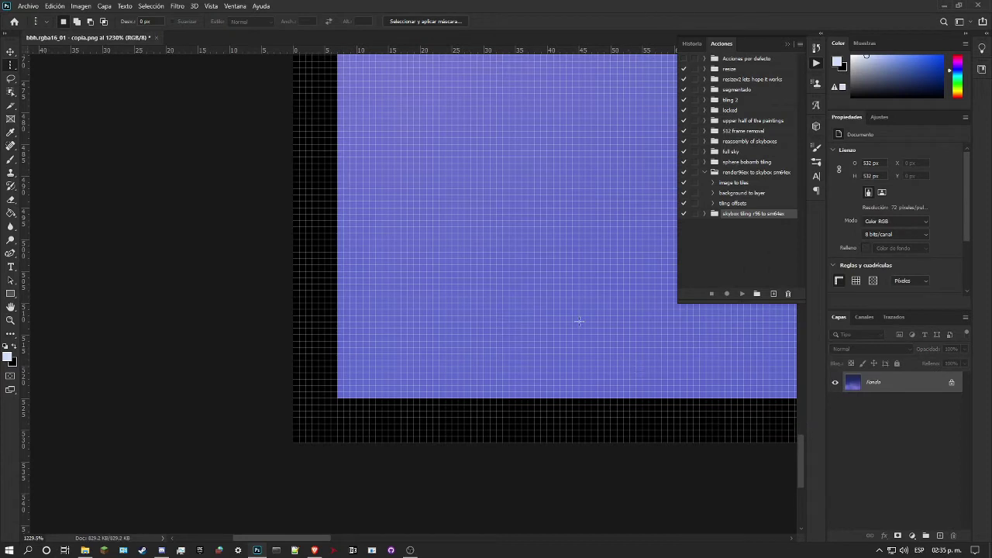
key(ctrl+s)
key(ctrl+w)
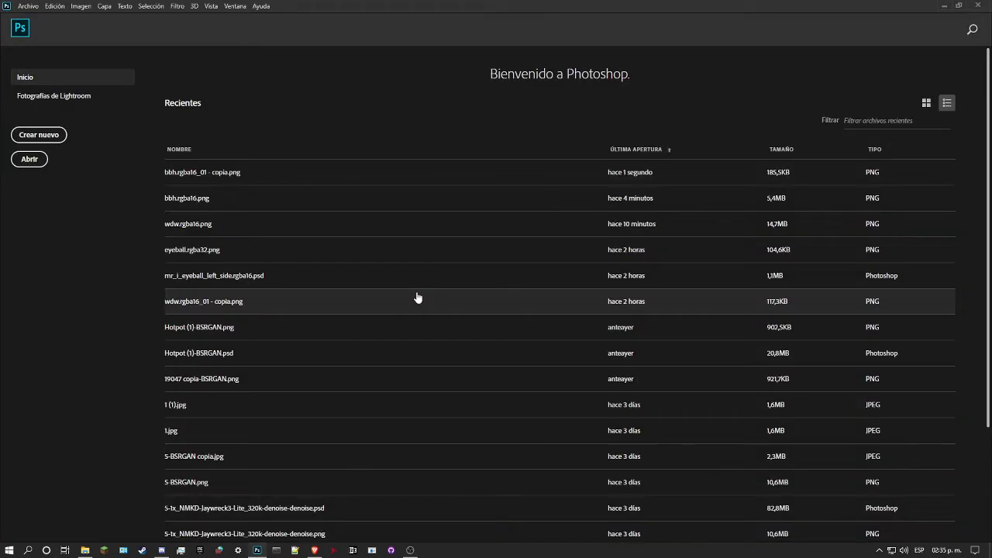
Reopen bbh.rgba16_01 - copia.png from the images folder in Photoshop, leaving its color profile unmodified.
click(85, 551)
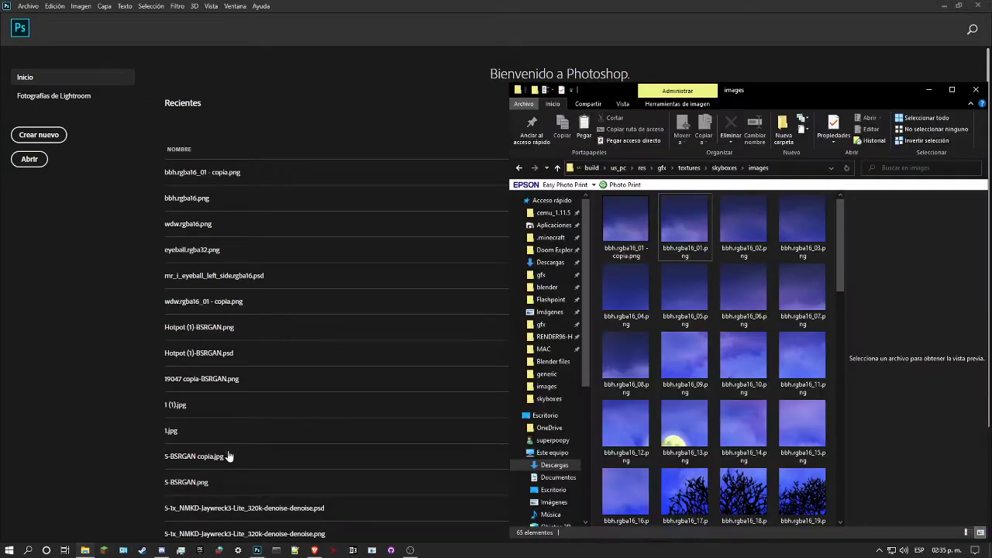
drag(623, 245, 92, 262)
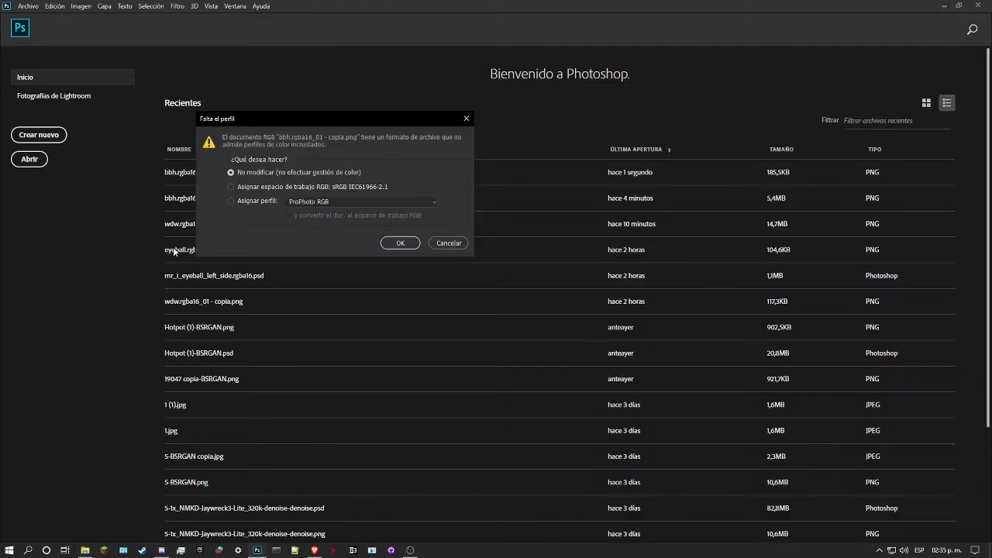
click(401, 243)
Examine the tile copy's extended edges and black border up close and at full view.
click(10, 320)
drag(185, 247, 298, 188)
drag(355, 105, 364, 186)
drag(284, 171, 361, 194)
scroll(326, 173, up, 3)
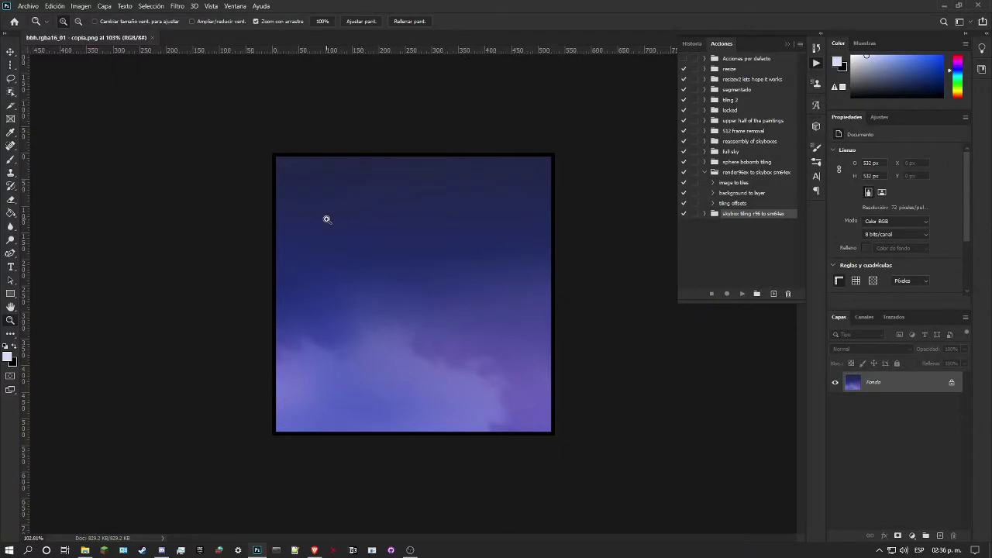
drag(299, 172, 307, 167)
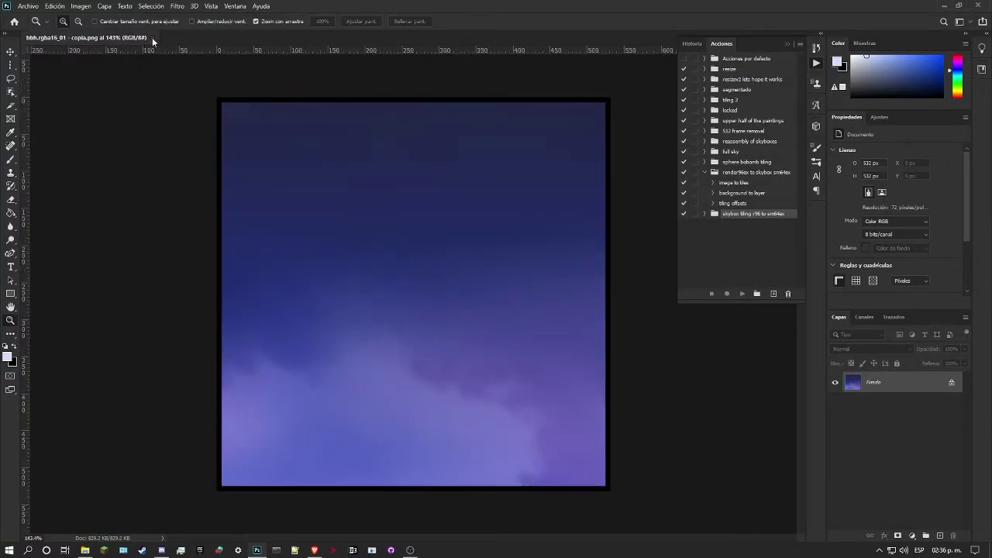
Close the tile copy and delete bbh.rgba16_01 - copia.png from the images folder.
click(152, 37)
click(87, 550)
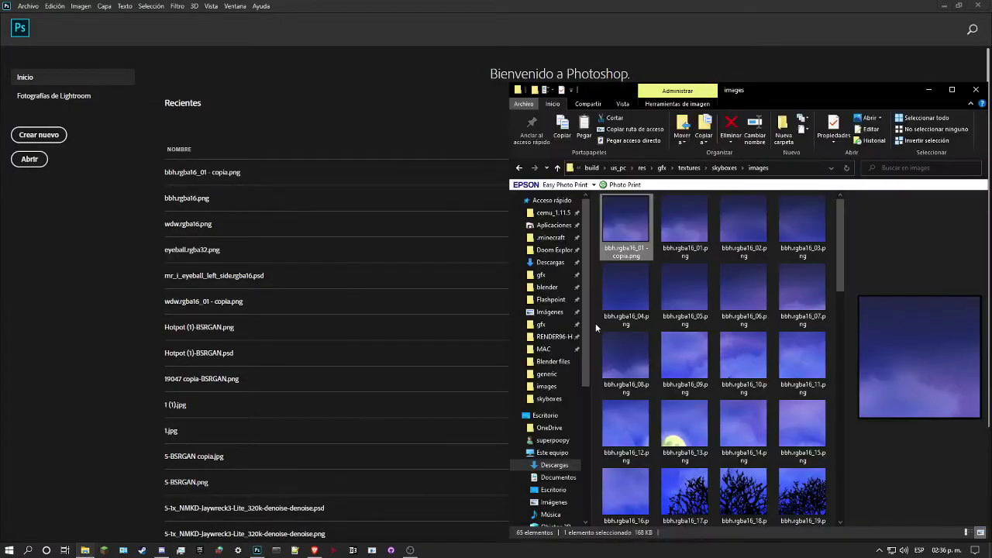
key(Delete)
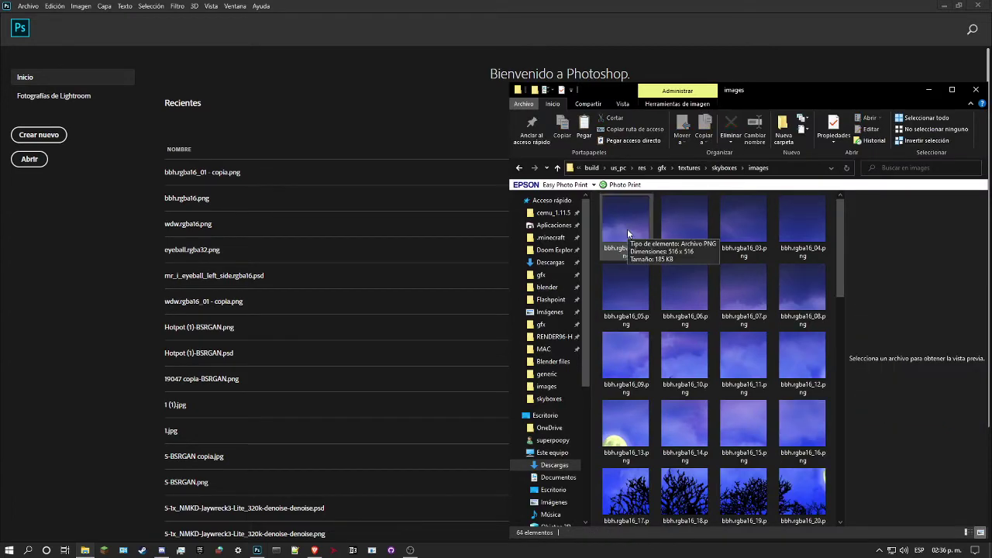
Look through the remaining bbh tiles in the images folder, previewing the bbh.rgba16_55.png tile.
scroll(708, 394, down, 2)
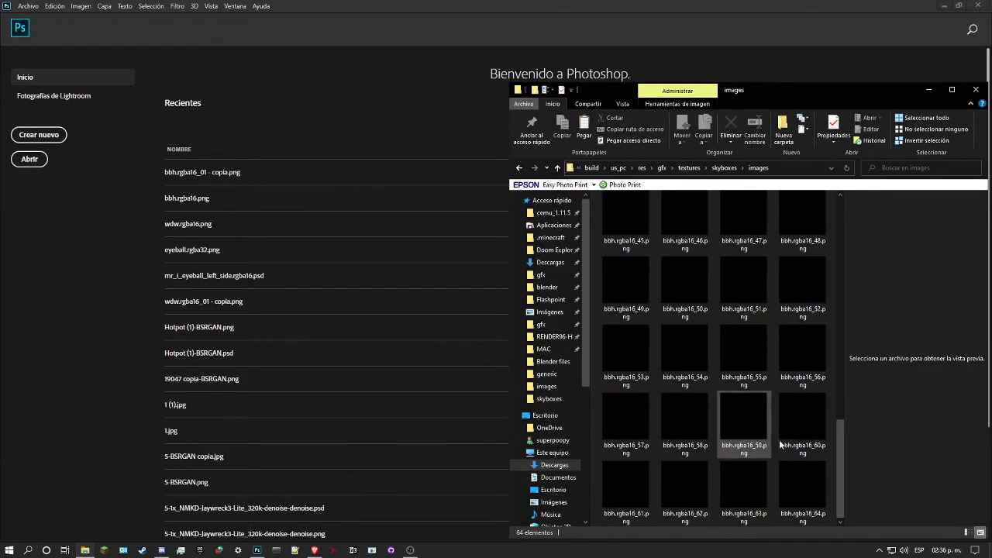
scroll(840, 434, down, 4)
drag(841, 385, 841, 484)
click(755, 362)
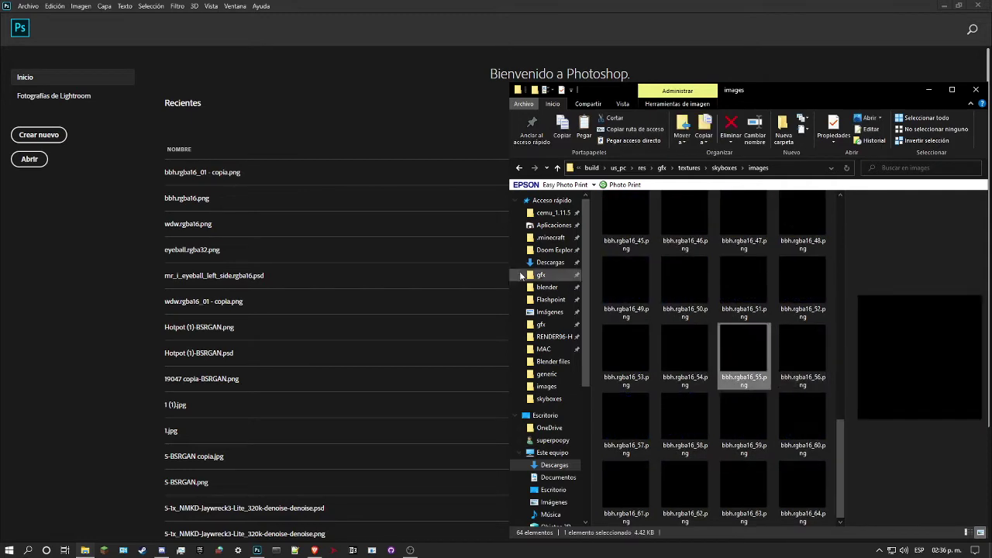
scroll(812, 372, up, 10)
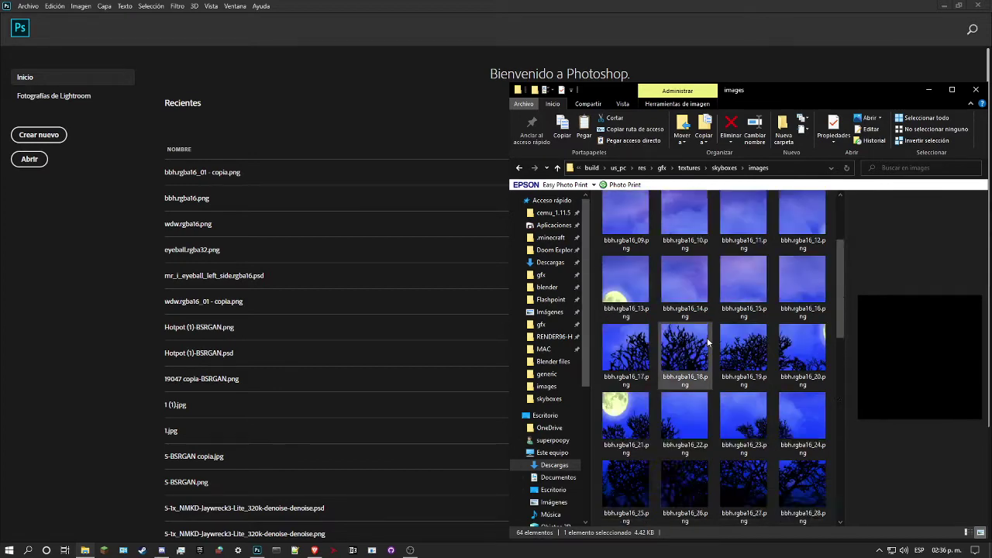
Set up a Photoshop batch with the "render96ex to skybox sm64ex" action set and its "tiling offsets" action.
click(31, 6)
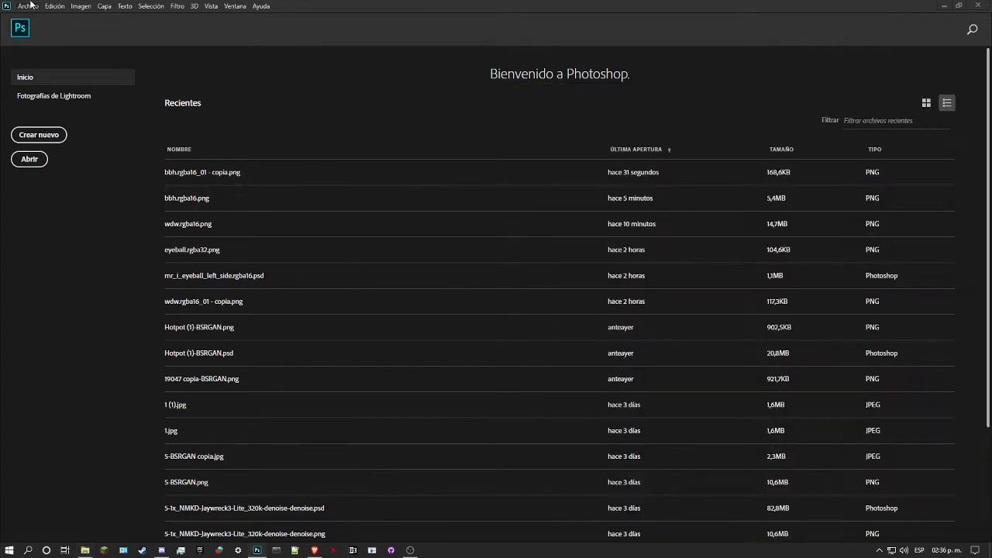
click(31, 6)
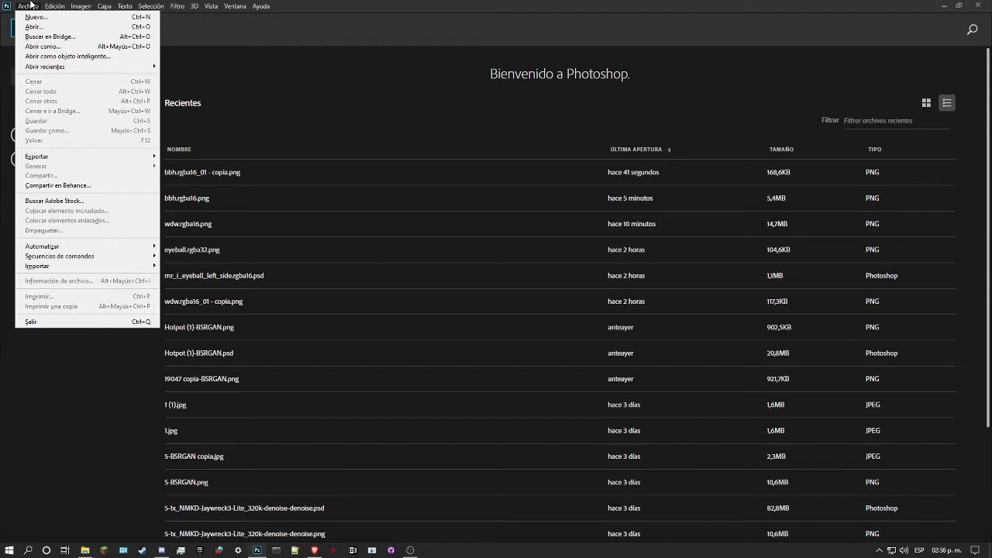
mouse_move(80, 6)
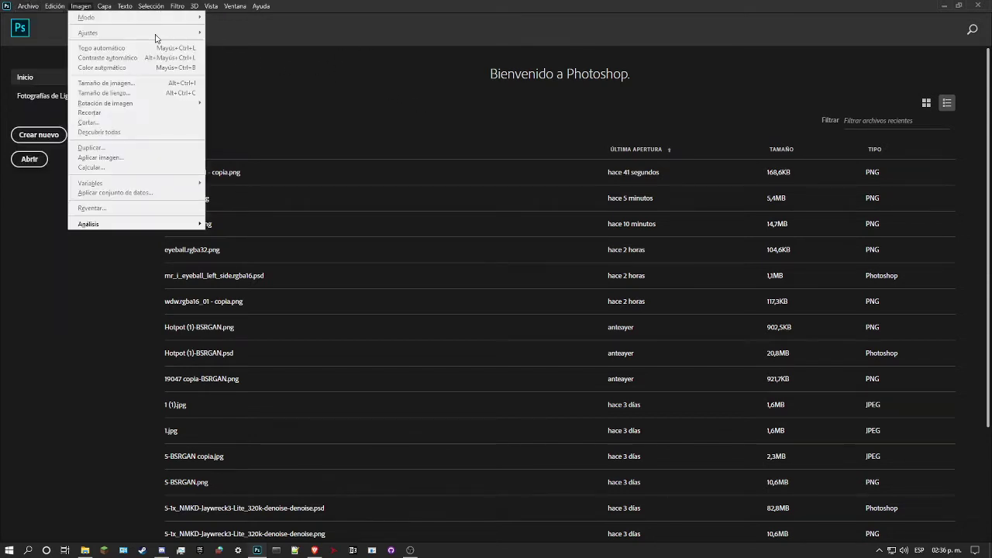
mouse_move(28, 7)
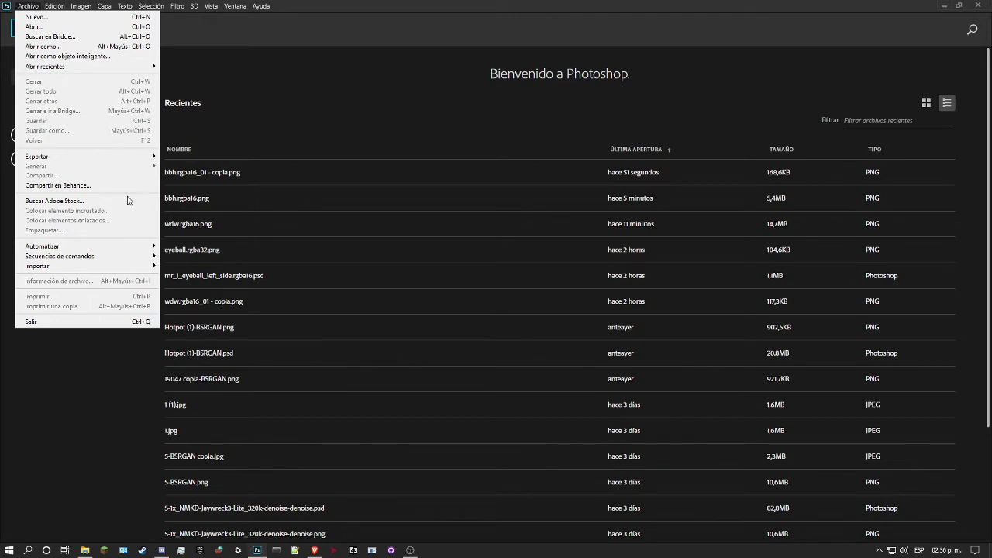
mouse_move(90, 249)
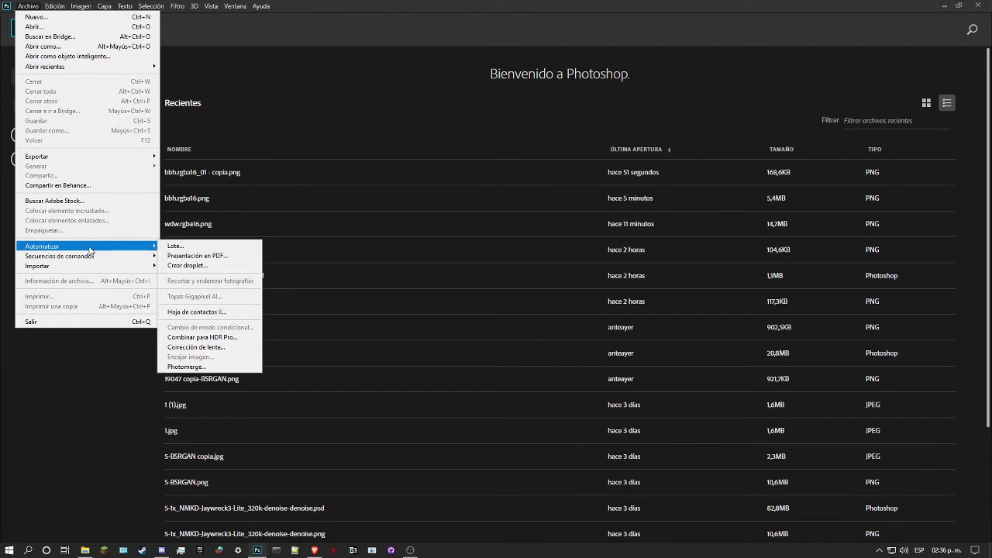
click(184, 247)
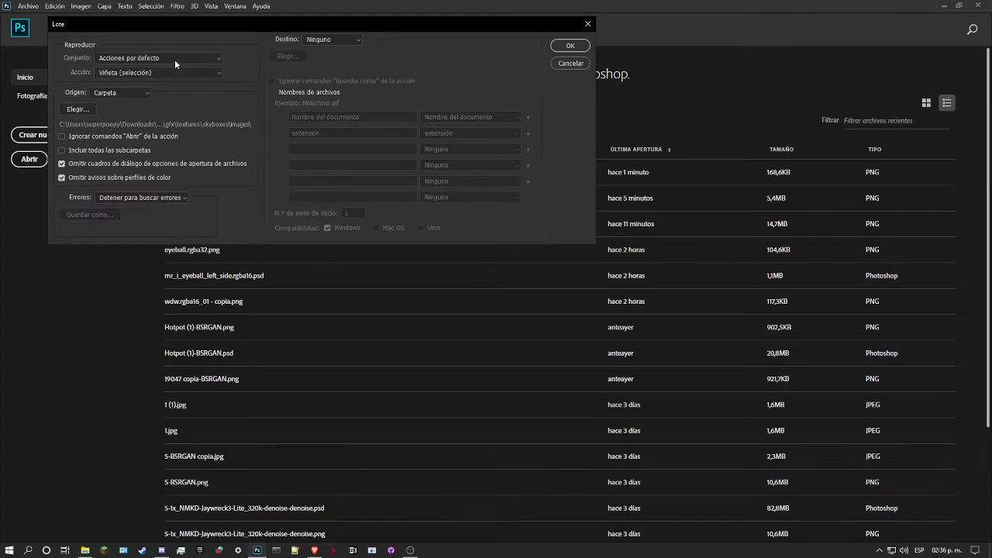
click(174, 59)
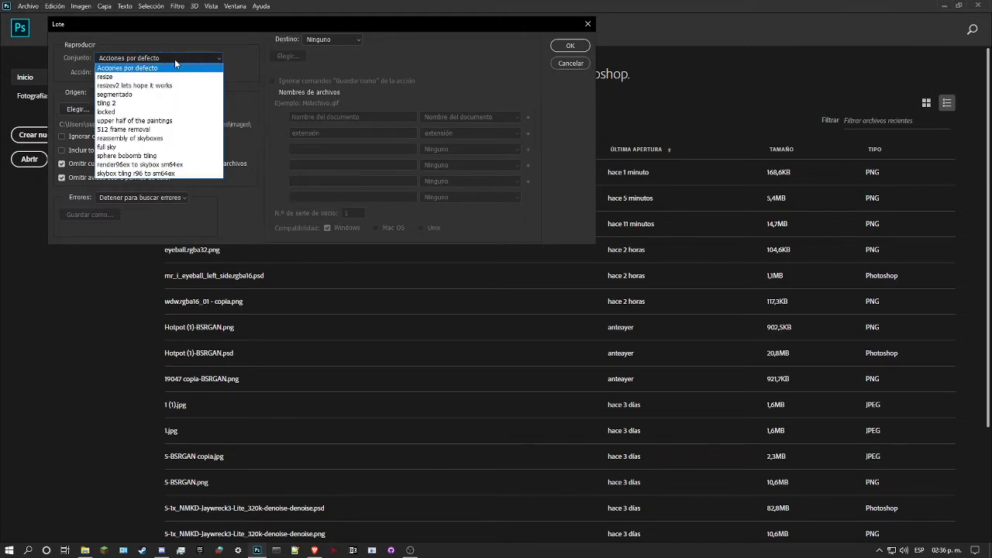
click(175, 62)
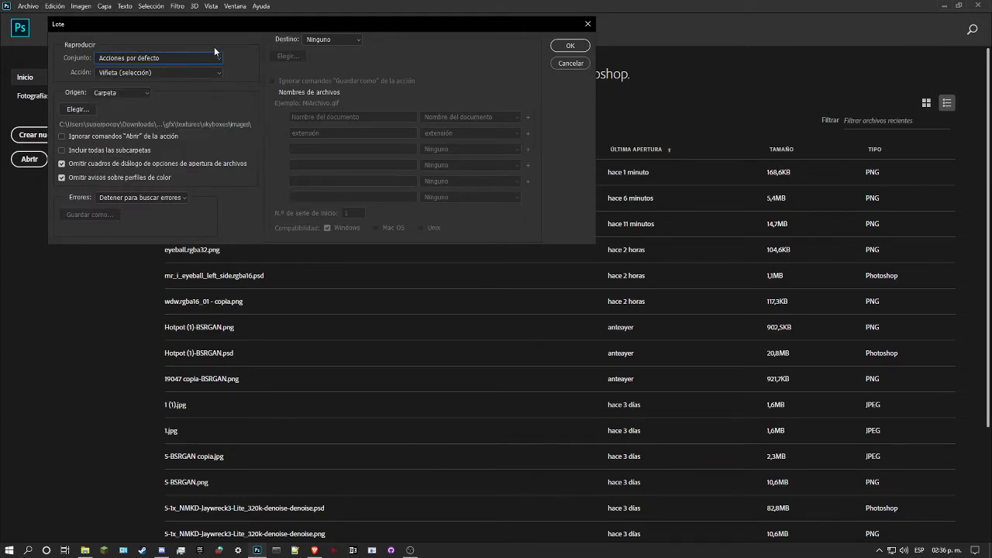
click(171, 61)
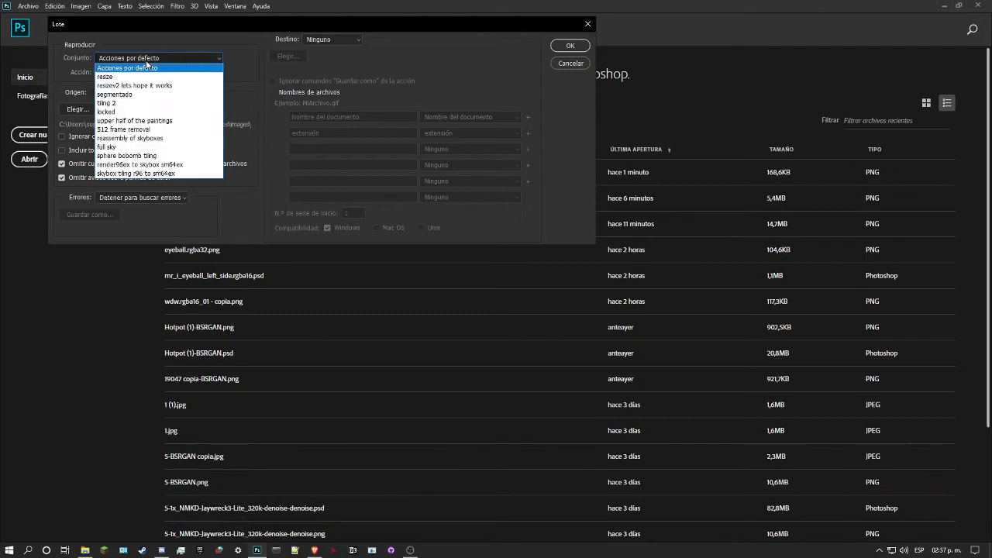
click(133, 165)
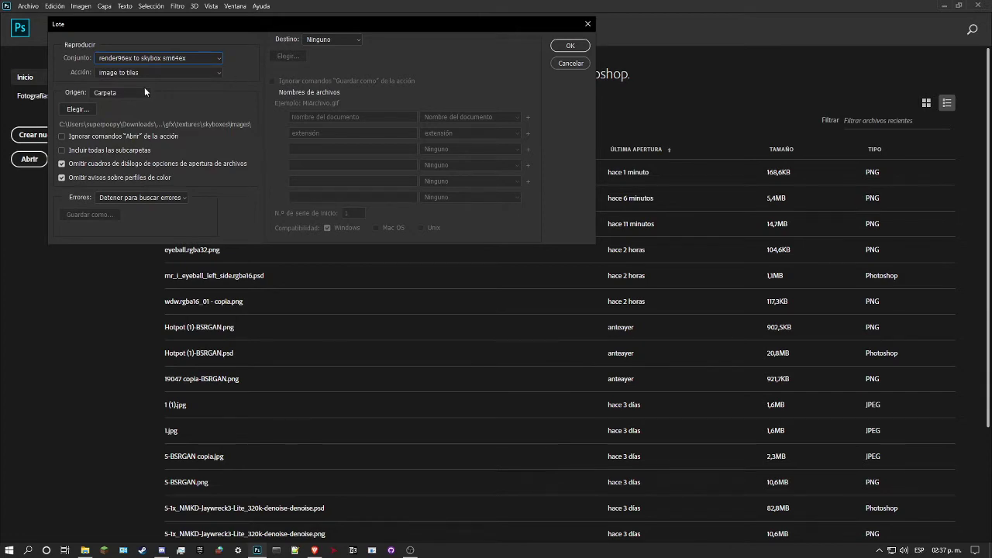
click(121, 73)
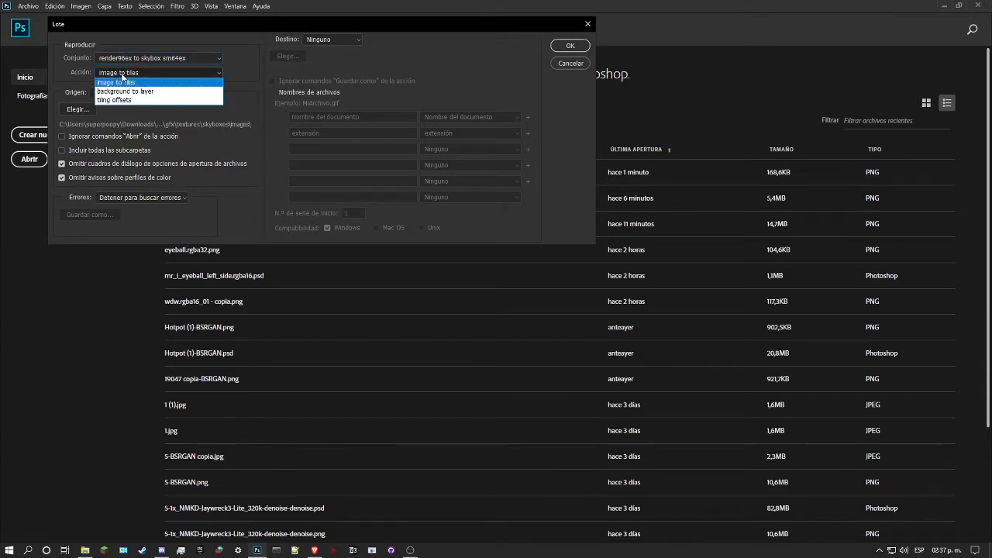
click(121, 99)
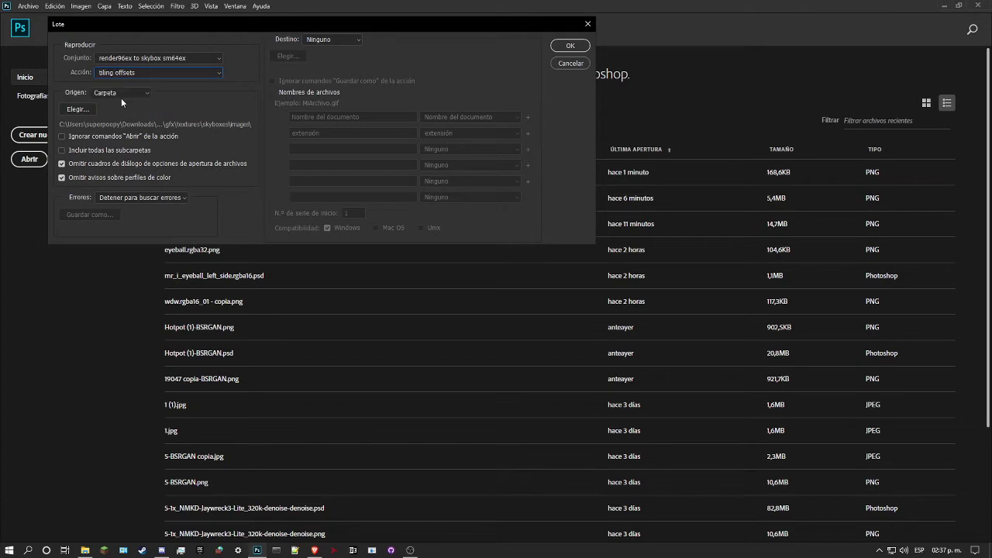
Choose the images folder inside skyboxes as the batch source folder.
click(78, 109)
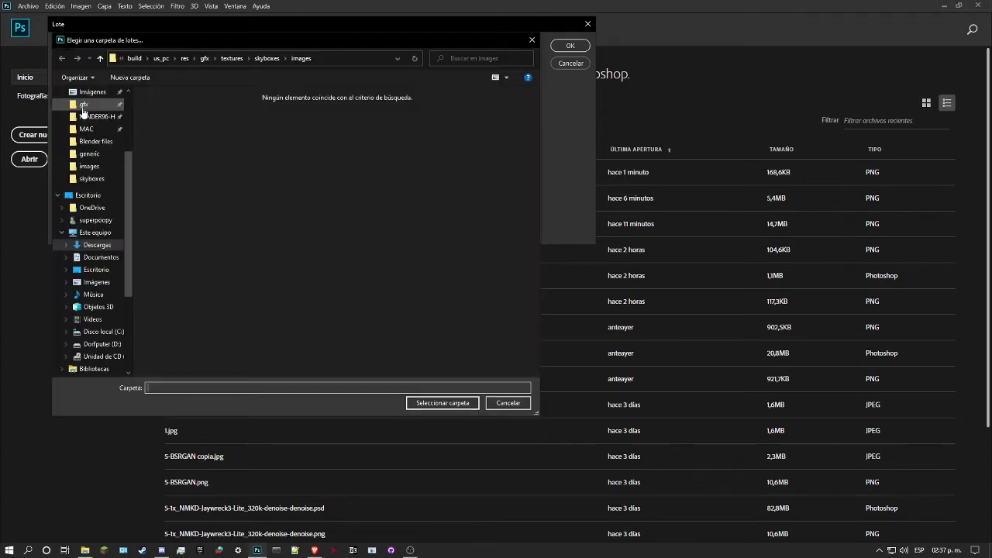
click(263, 60)
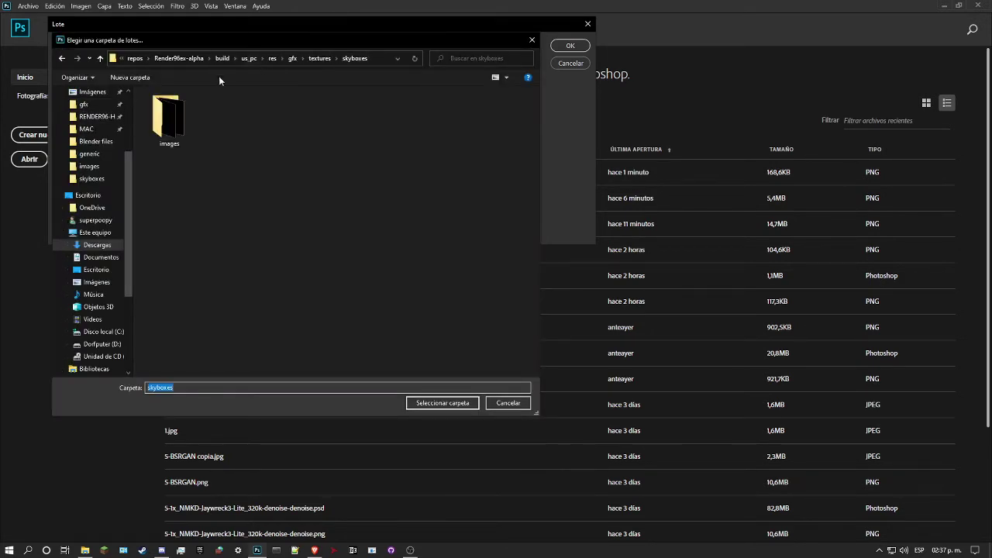
click(169, 118)
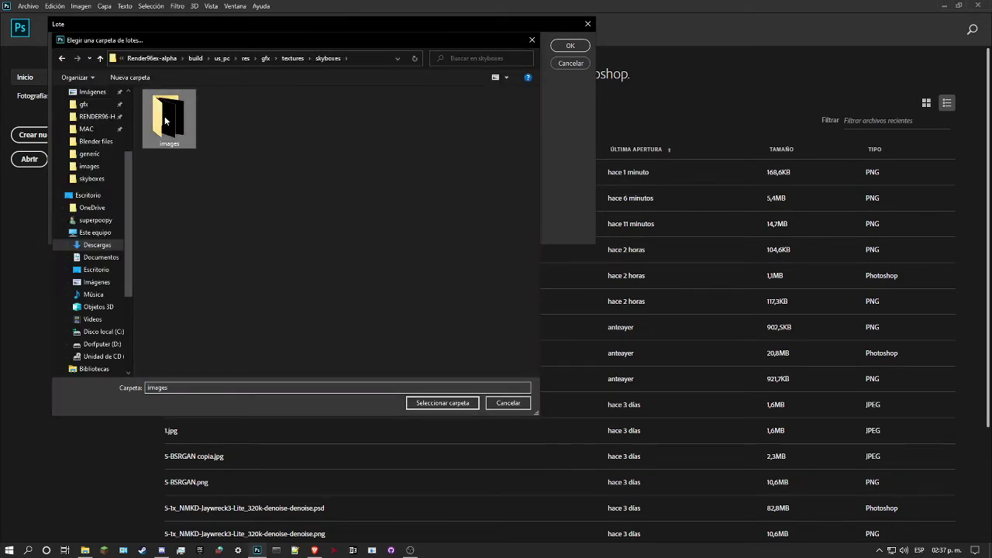
click(444, 403)
Set the batch destination to Save and Close (Guardar y cerrar).
click(331, 39)
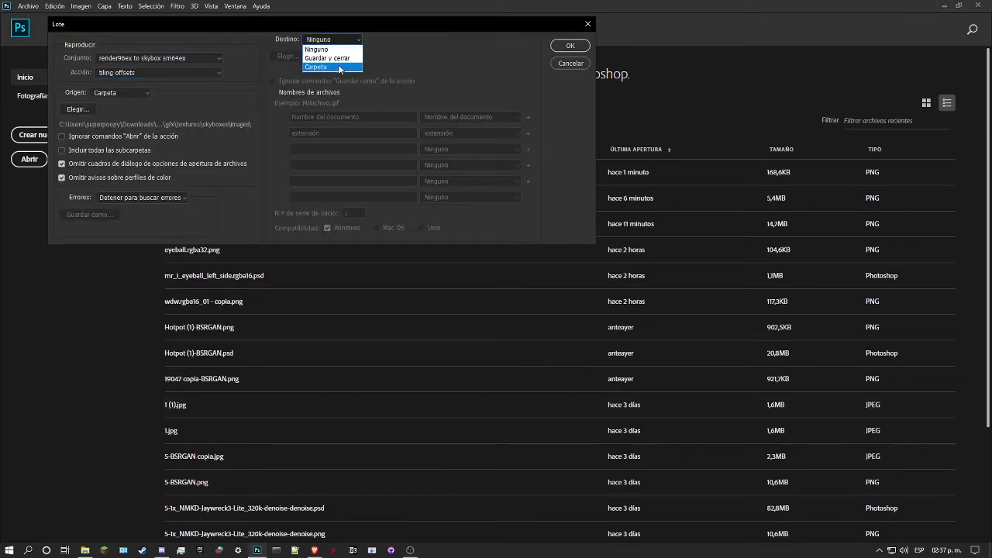
click(566, 64)
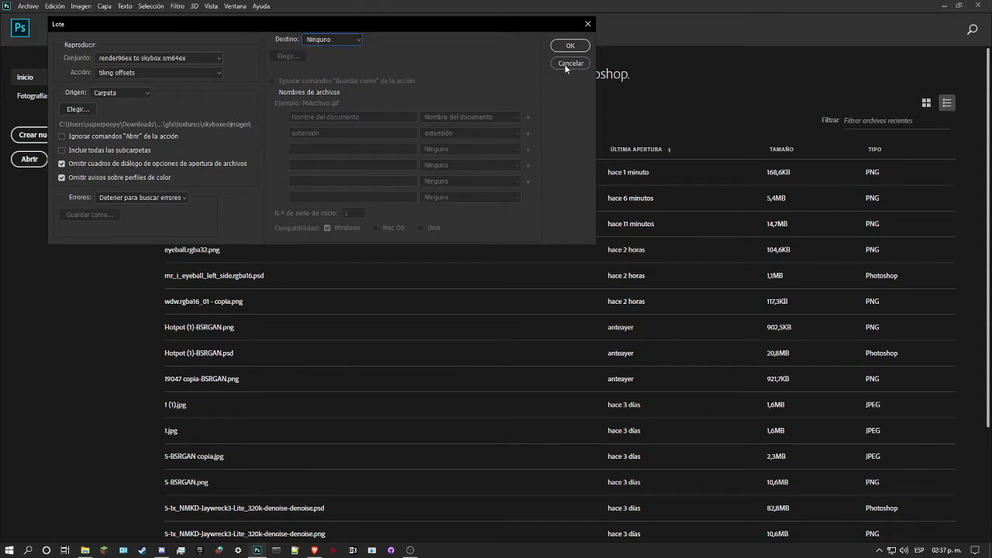
drag(208, 23, 391, 53)
click(537, 73)
click(527, 87)
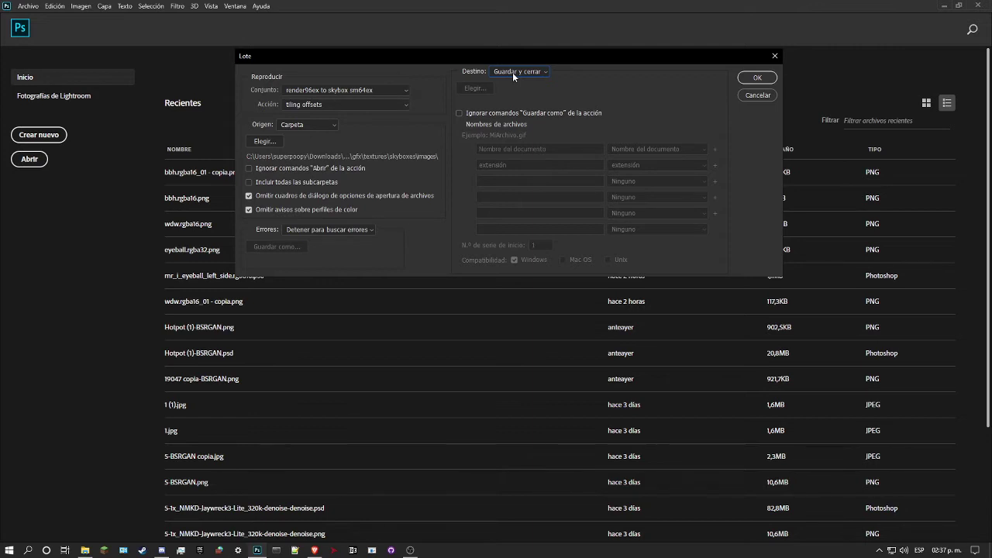
Set the batch destination to None (Ninguno) and run the batch on the tiles.
click(512, 72)
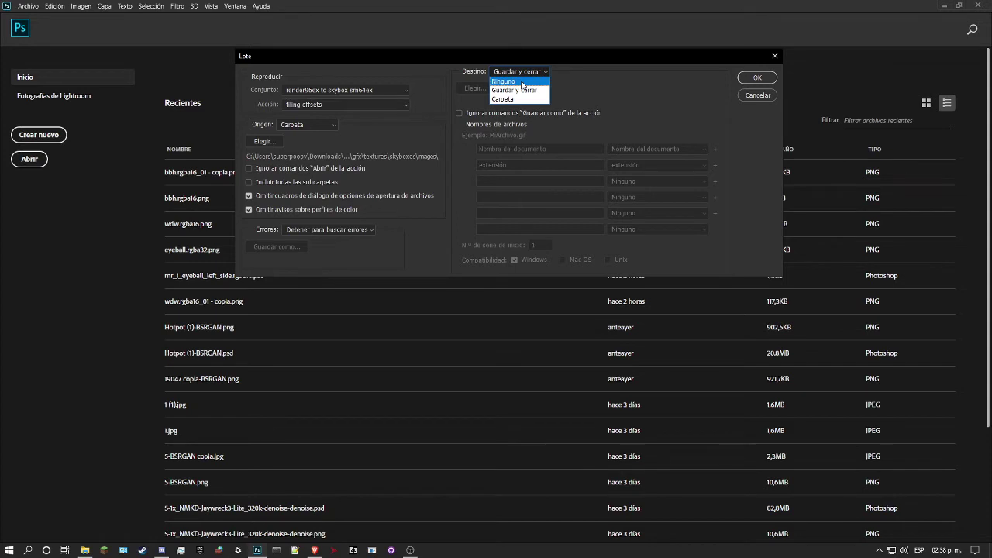
click(522, 82)
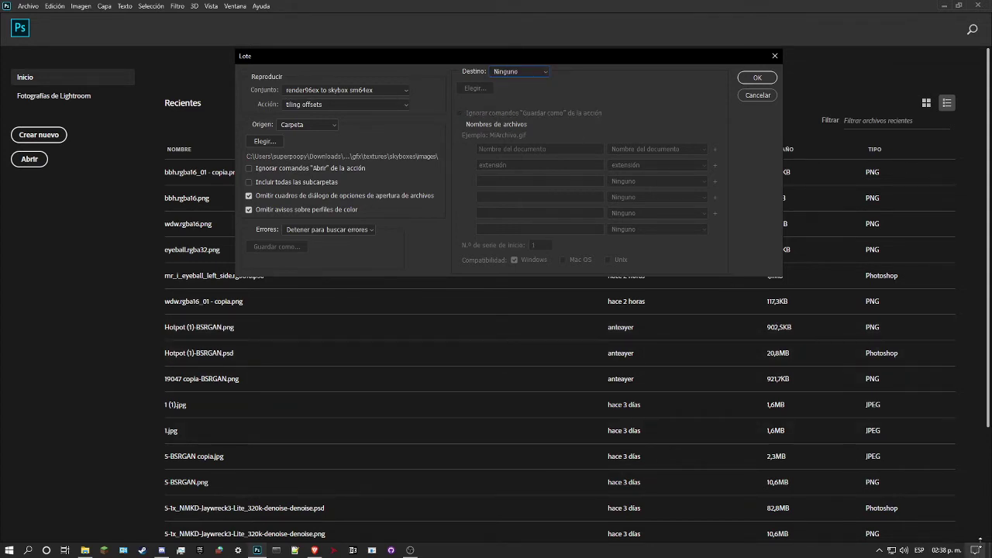
key(alt)
key(super+alt+r)
click(758, 77)
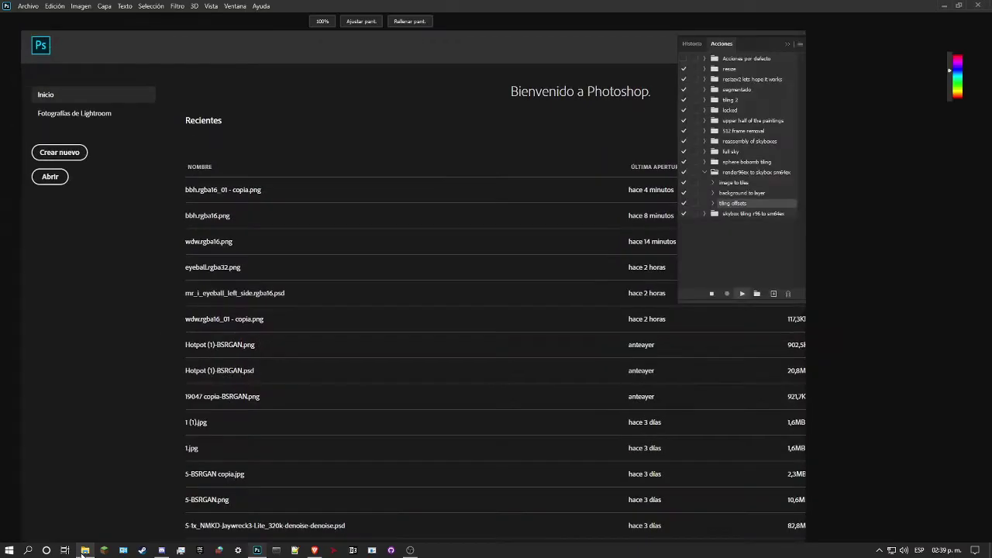
Switch to File Explorer, preview bbh.rgba16_06.png, and open the skybox_tiles folder inside textures.
click(84, 550)
click(685, 290)
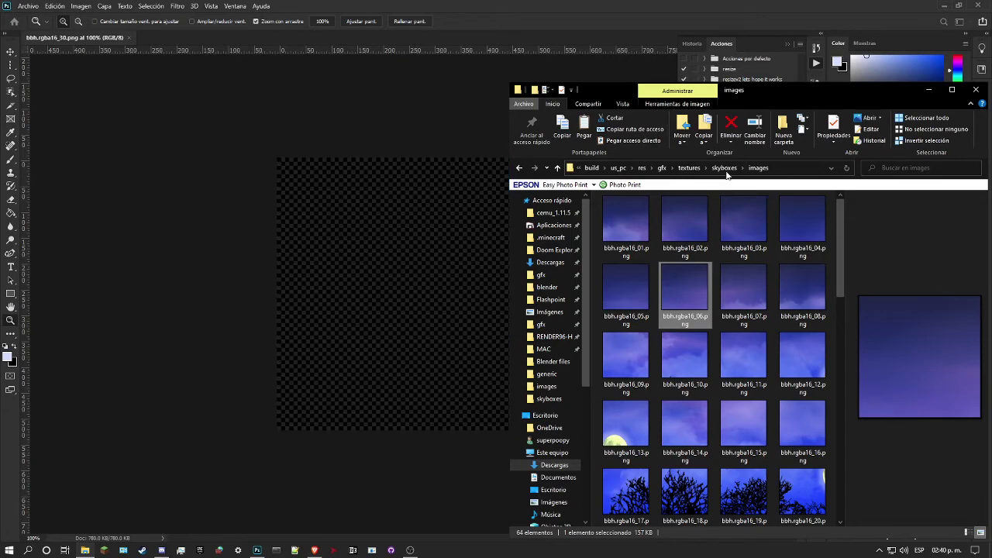
click(724, 168)
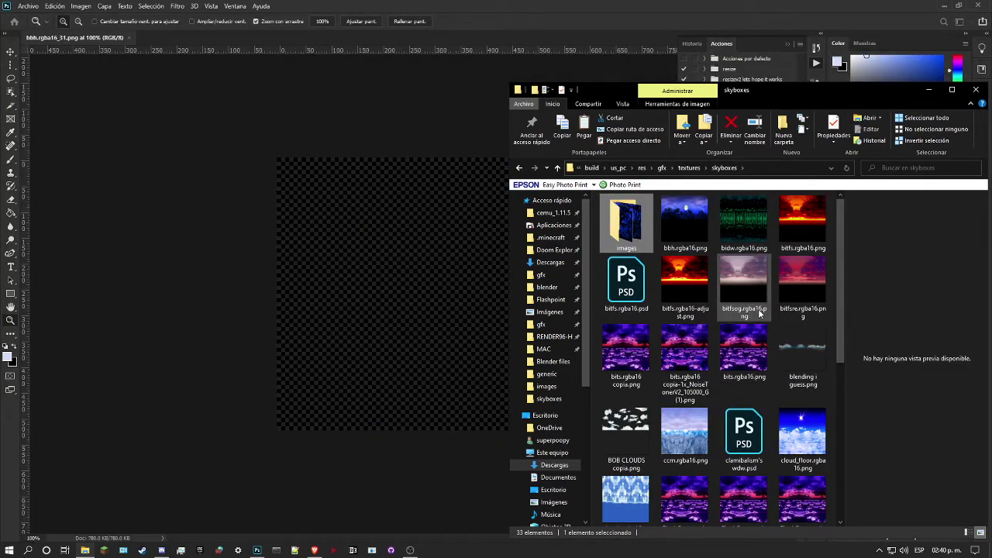
scroll(756, 314, down, 3)
scroll(755, 314, up, 3)
click(690, 168)
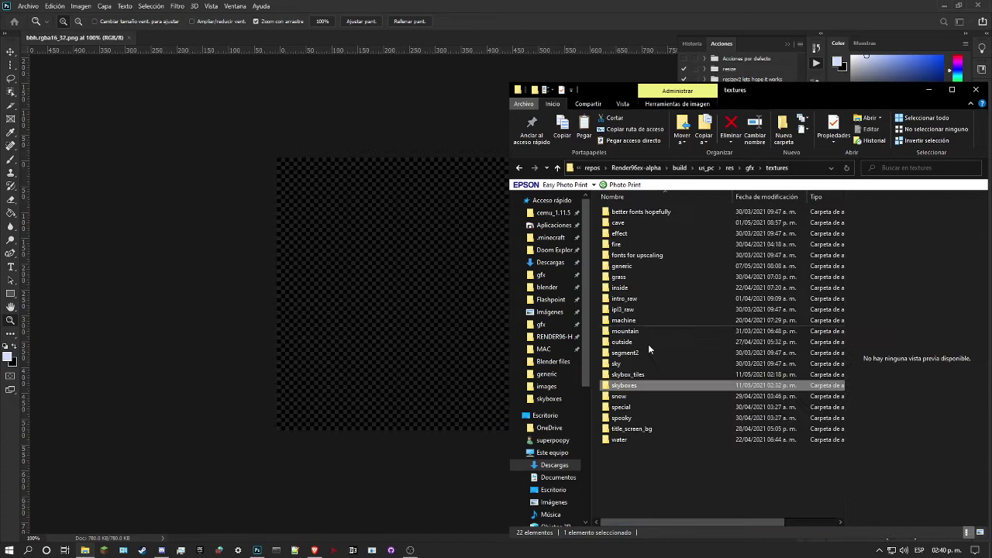
double_click(626, 374)
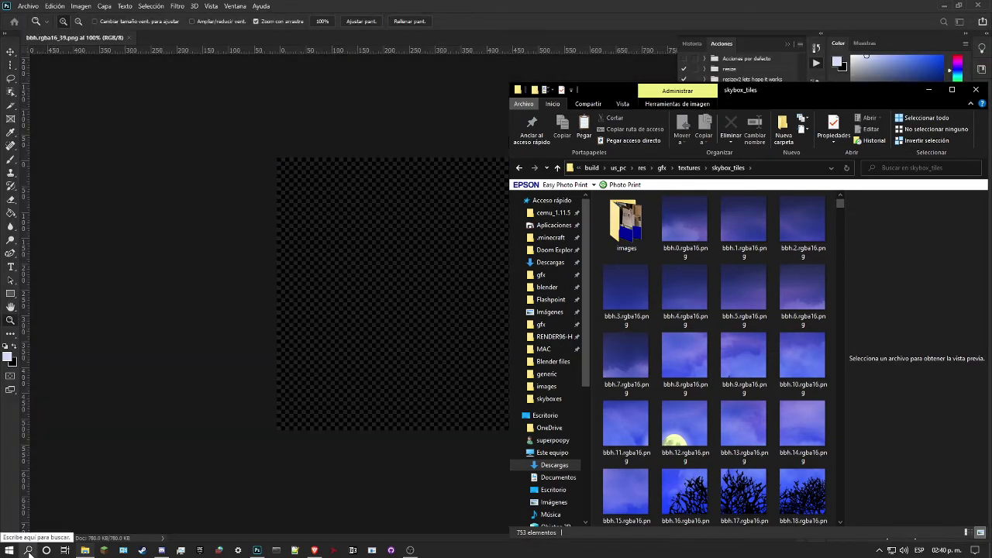
click(28, 550)
text(i)
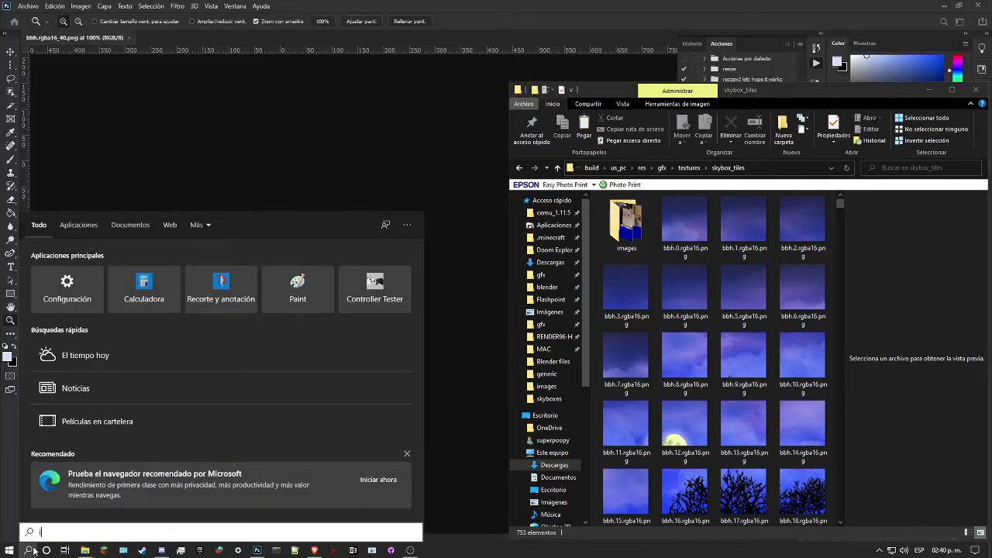
text(mage bu)
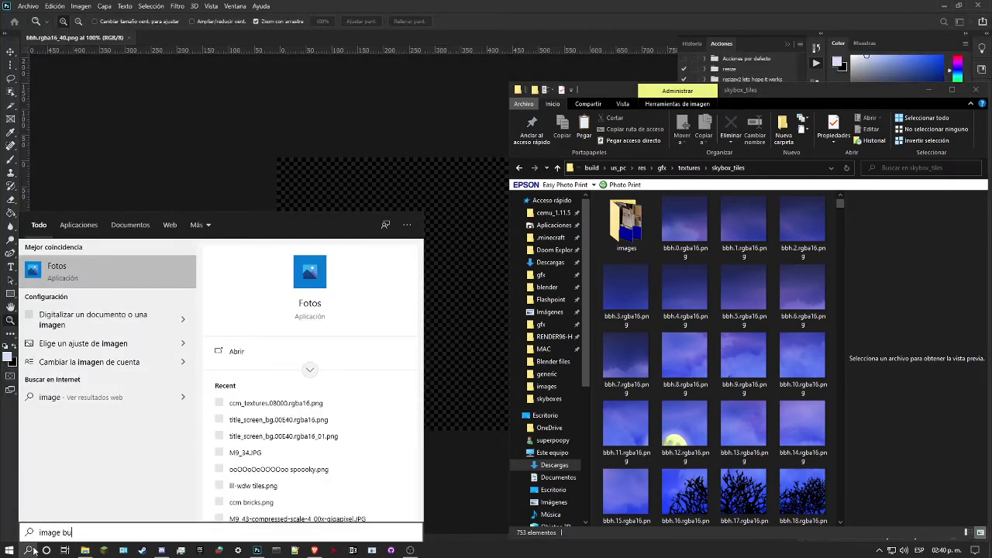
key(BackSpace)
key(BackSpace)
key(BackSpace)
key(BackSpace)
key(BackSpace)
key(BackSpace)
key(BackSpace)
key(BackSpace)
text(fil)
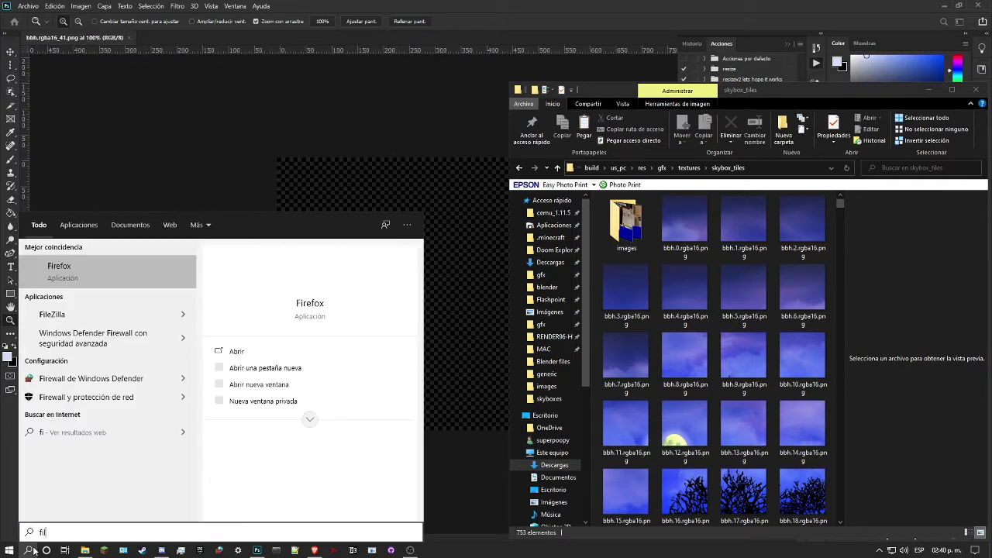
text(e b)
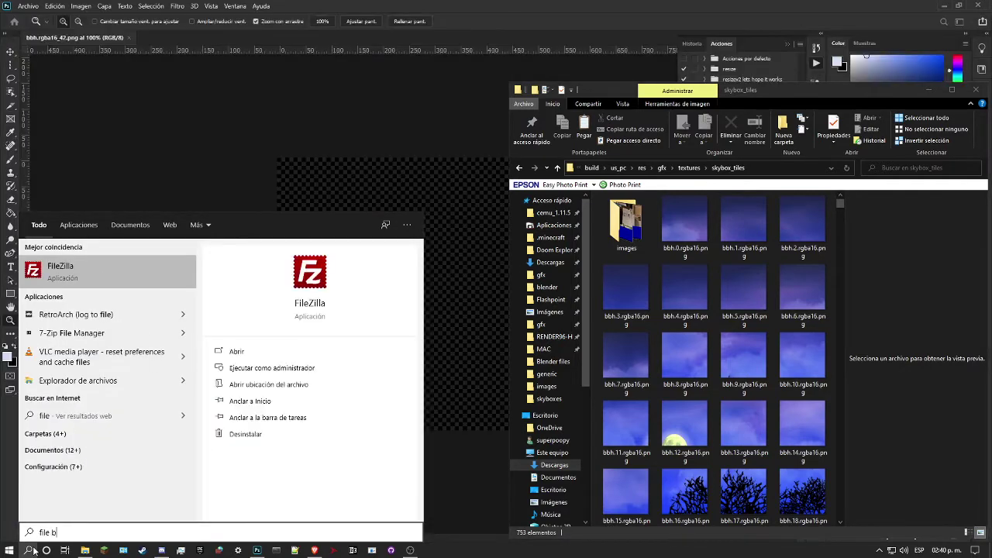
text(ulk rename)
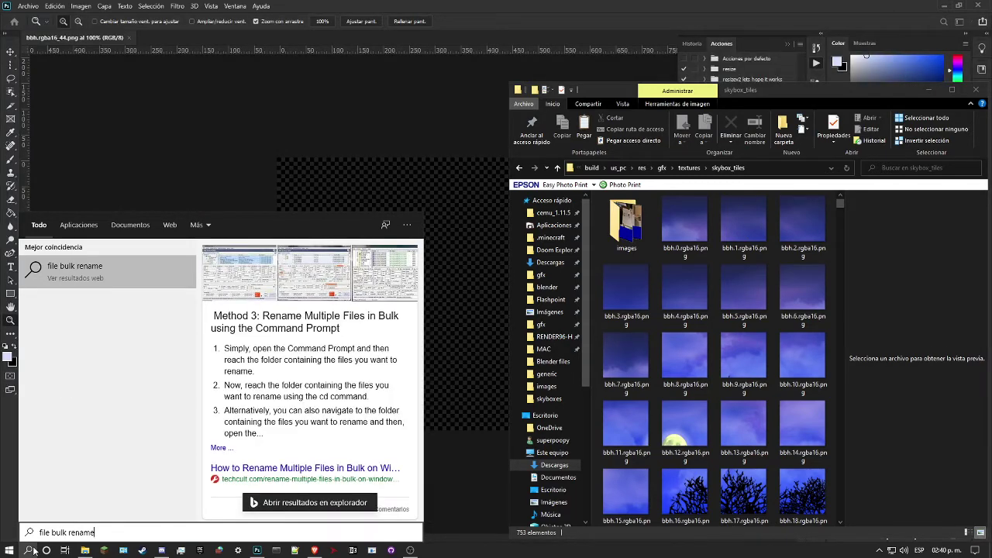
key(BackSpace)
key(BackSpace)
key(BackSpace)
key(BackSpace)
key(BackSpace)
key(BackSpace)
key(BackSpace)
key(BackSpace)
key(BackSpace)
key(BackSpace)
key(BackSpace)
key(BackSpace)
key(BackSpace)
key(BackSpace)
key(BackSpace)
key(BackSpace)
Search Windows for "bulk" and launch Bulk Rename Utility.
text(bulk)
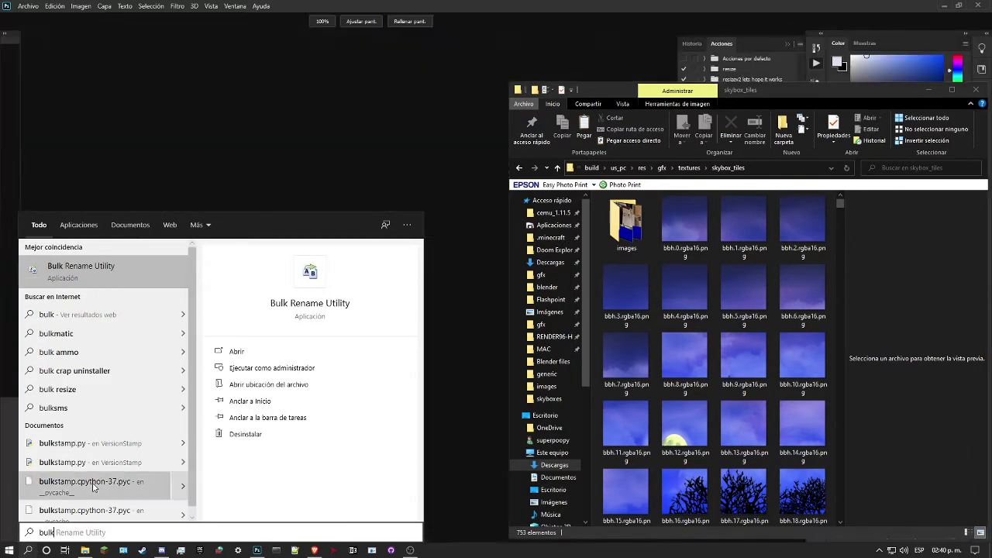
click(109, 275)
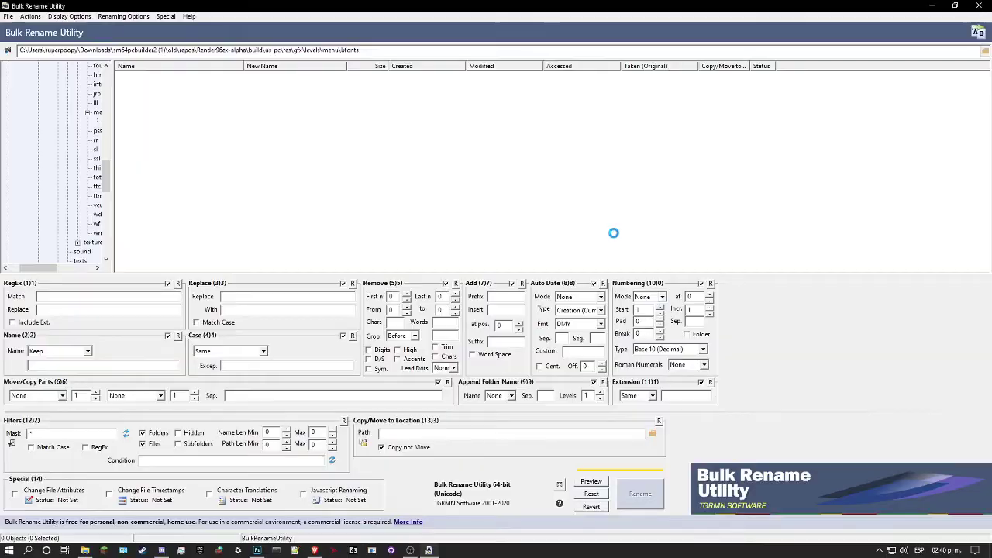
Browse the folder tree to res/gfx/textures/skybox_tiles and open its images subfolder.
key(alt+Tab)
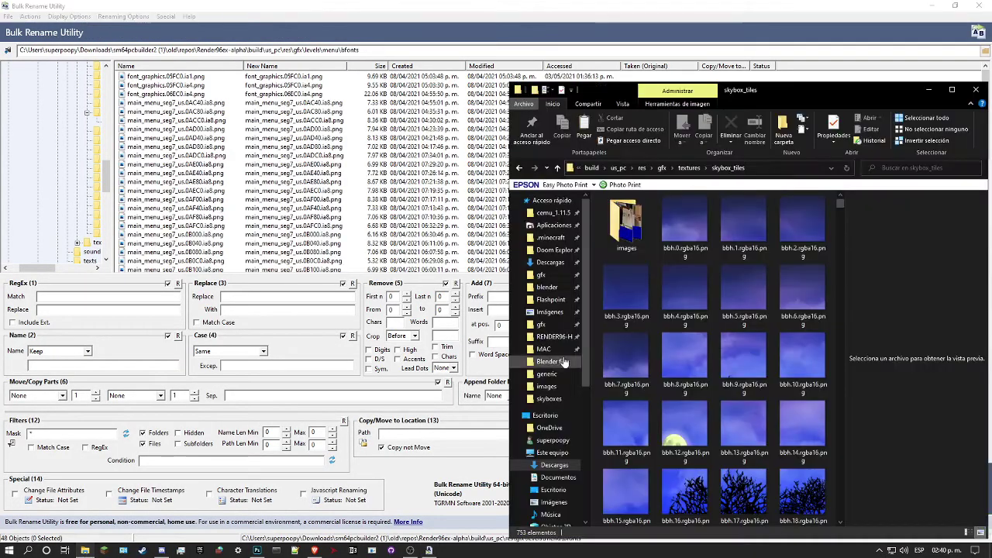
click(46, 273)
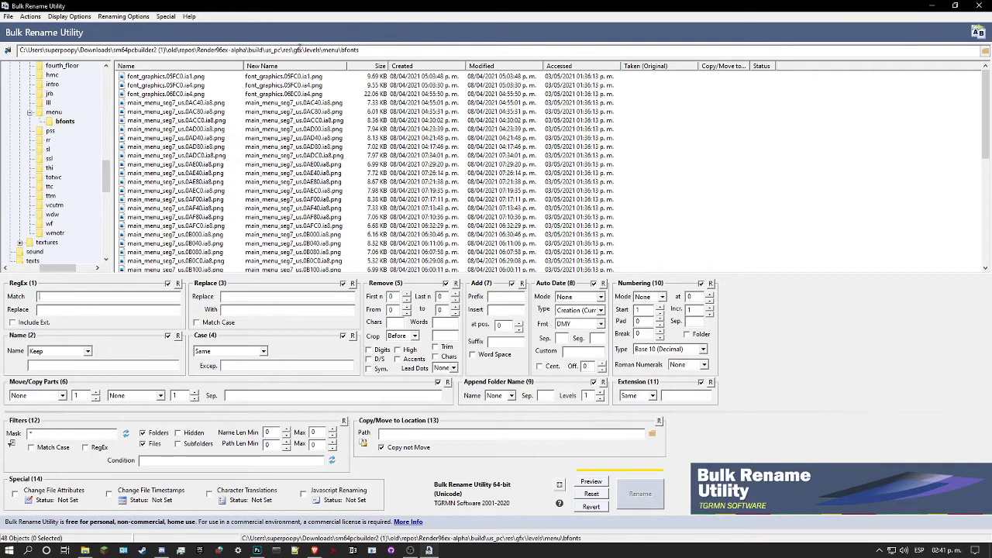
drag(107, 176, 120, 142)
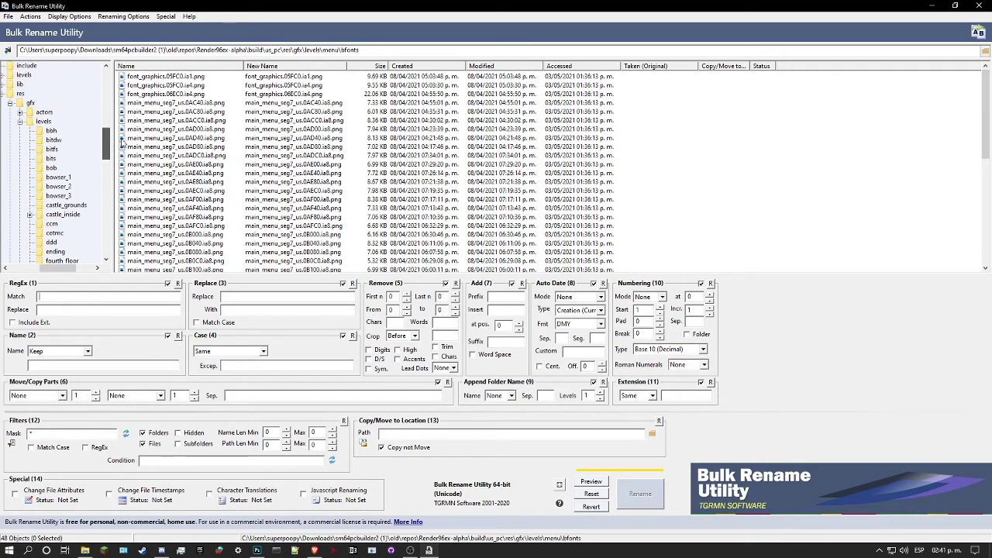
click(20, 122)
click(46, 130)
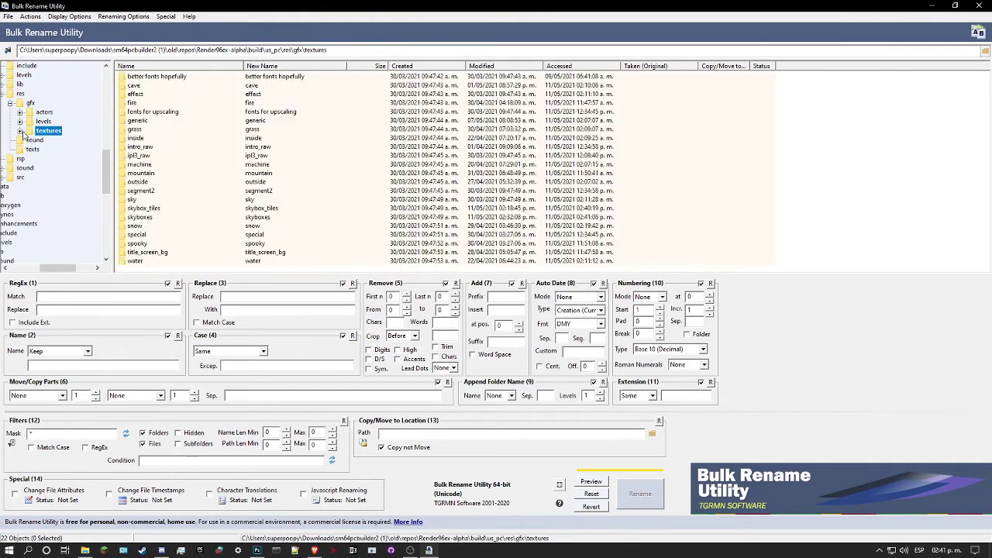
double_click(145, 209)
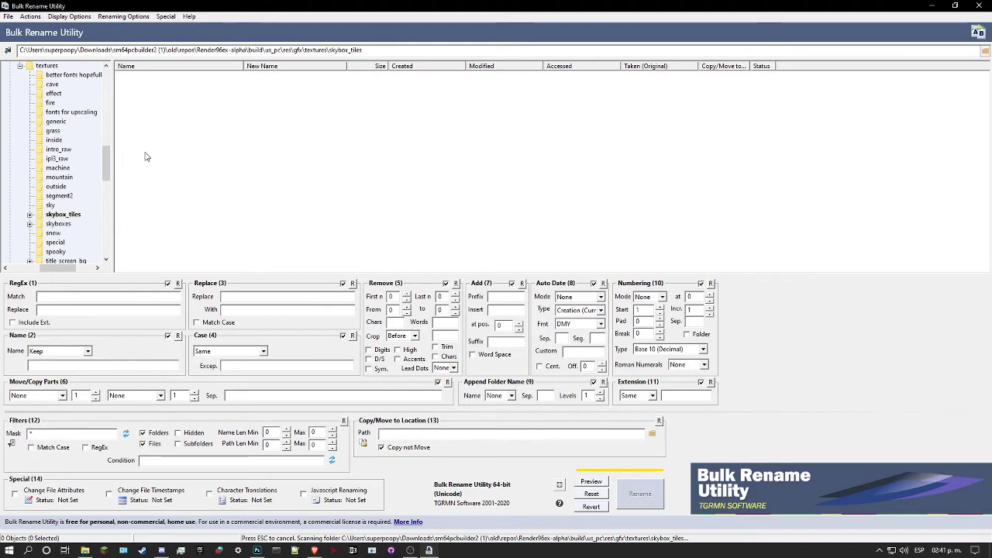
double_click(147, 78)
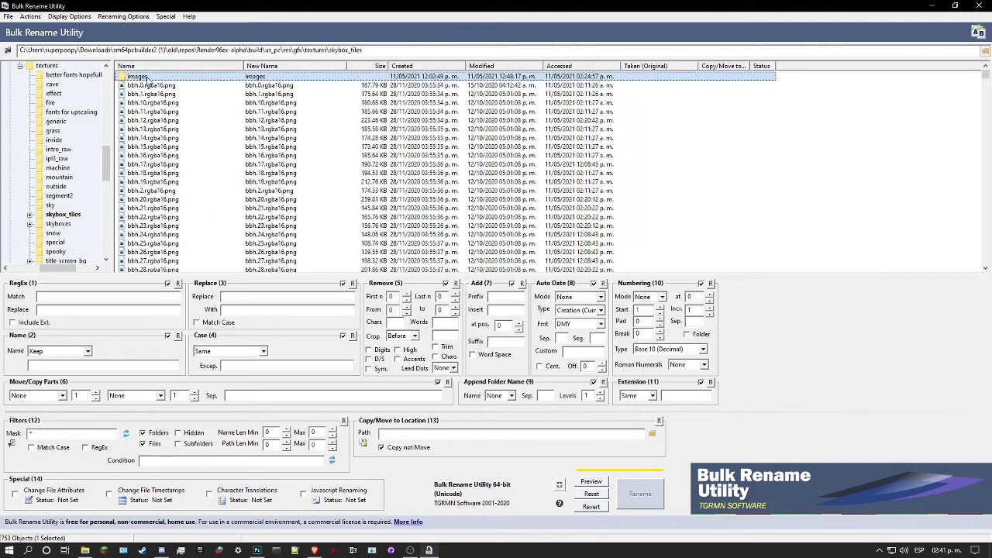
Select all tiles in the images folder, from wdw.rgba16_01.png through wdw.rgba16_64.png.
click(147, 79)
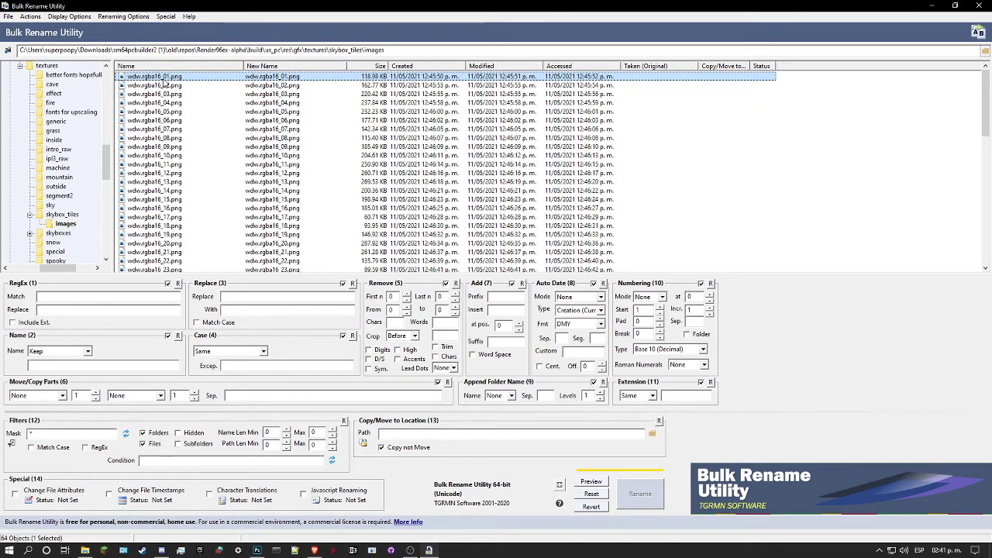
scroll(174, 147, down, 14)
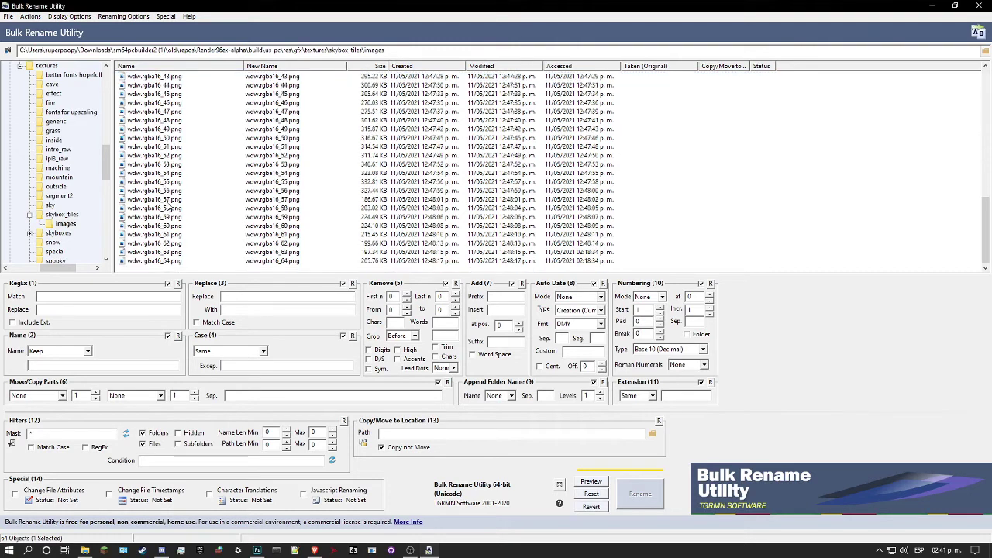
shift+click(178, 261)
scroll(304, 266, up, 11)
scroll(303, 265, up, 3)
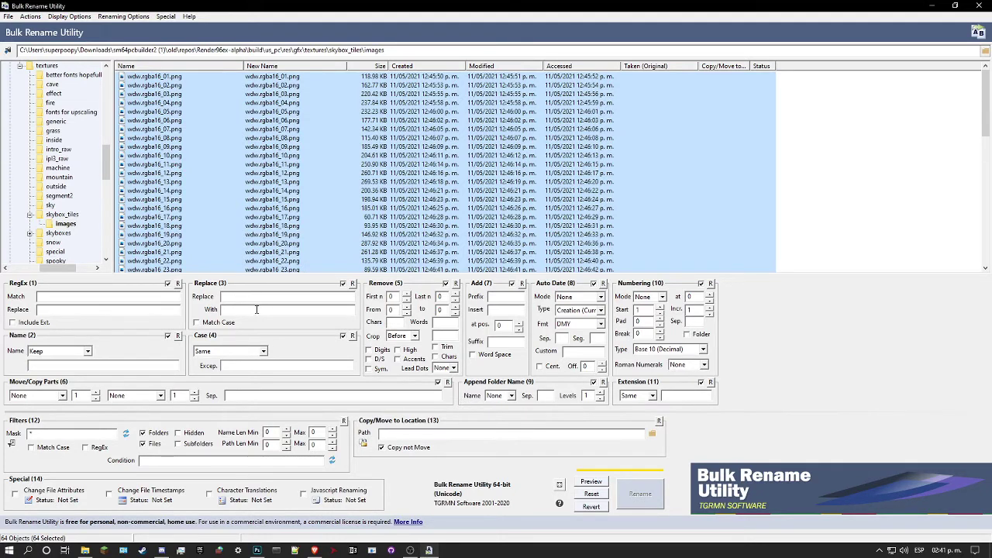
Switch to Photoshop and close it.
click(257, 550)
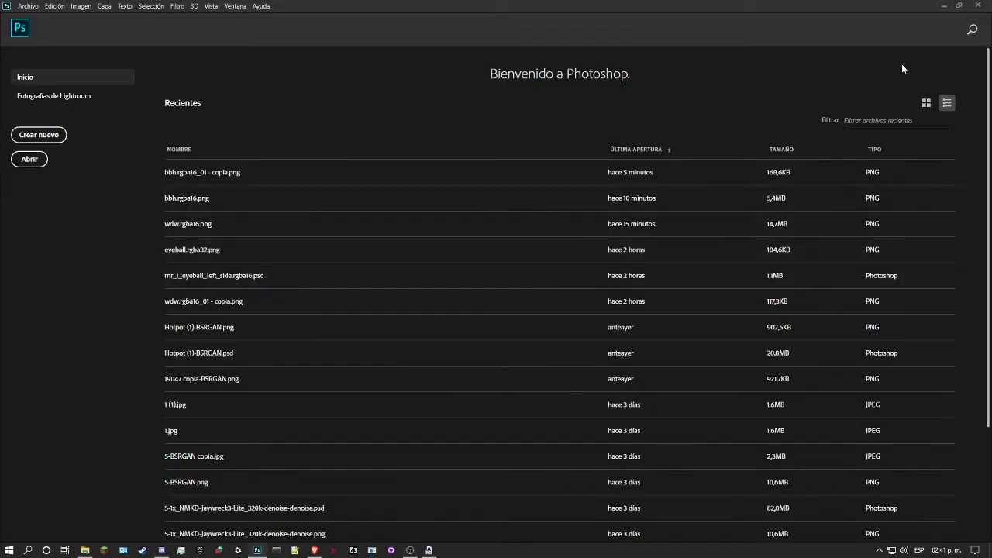
click(978, 6)
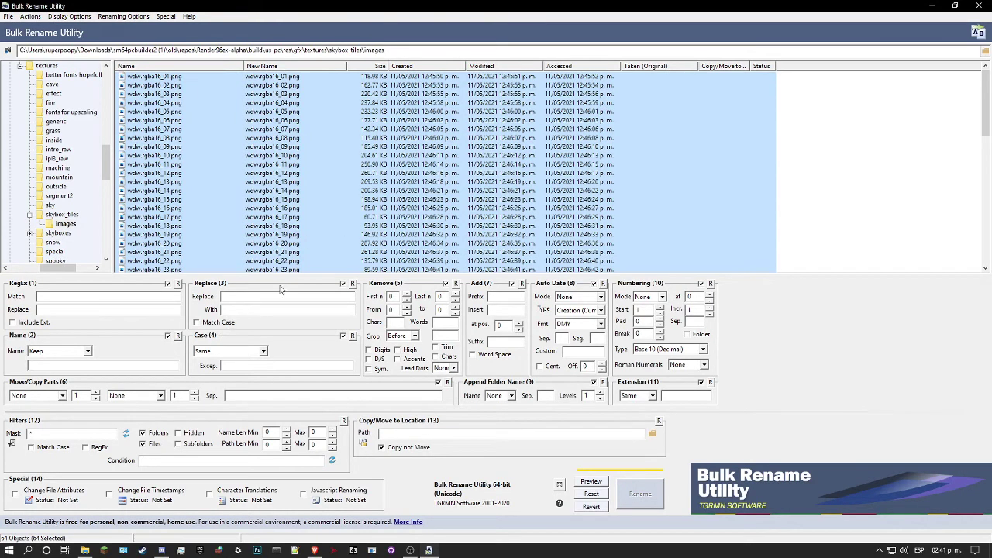
Set the rename to remove the last 10 characters from the selected file names.
click(246, 296)
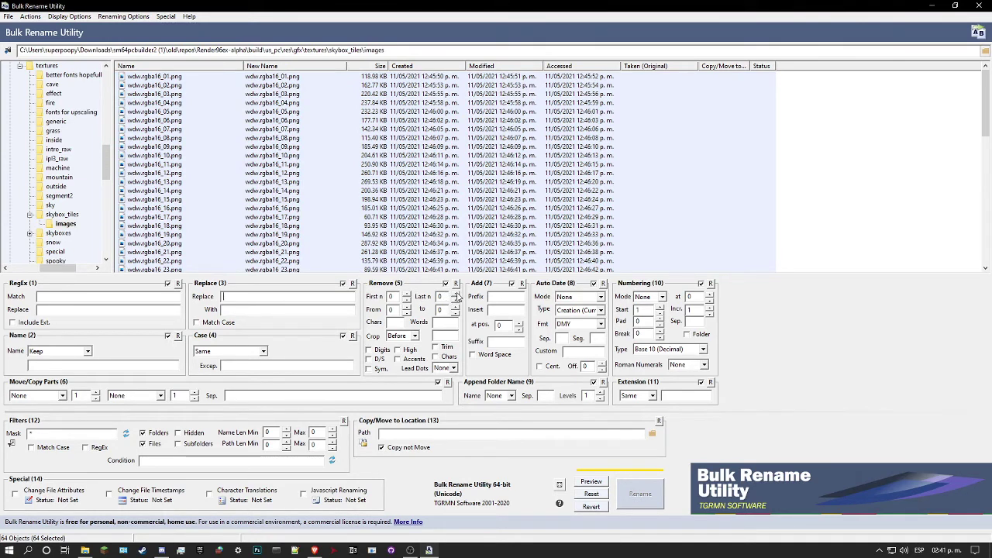
click(457, 294)
click(456, 294)
click(456, 294)
click(456, 293)
click(457, 294)
click(457, 294)
click(456, 293)
click(456, 293)
click(456, 294)
click(456, 293)
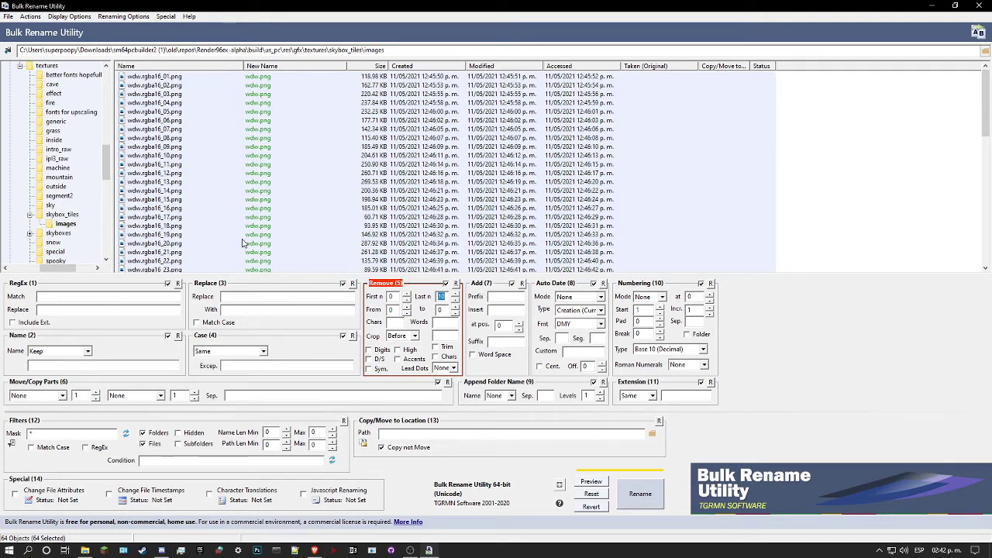
Try adding the prefix "ssss" to the new names, and clear it again.
scroll(258, 238, down, 4)
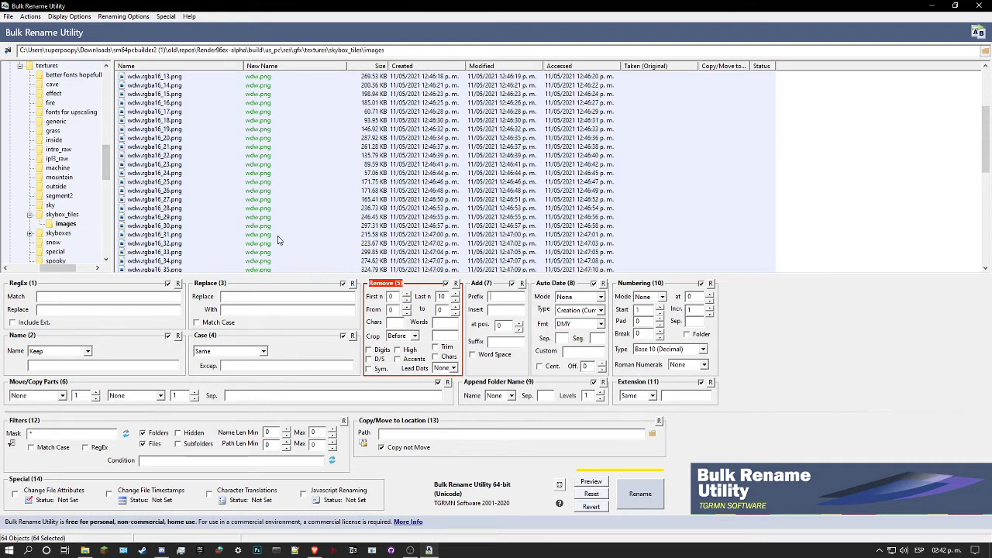
text(sssss)
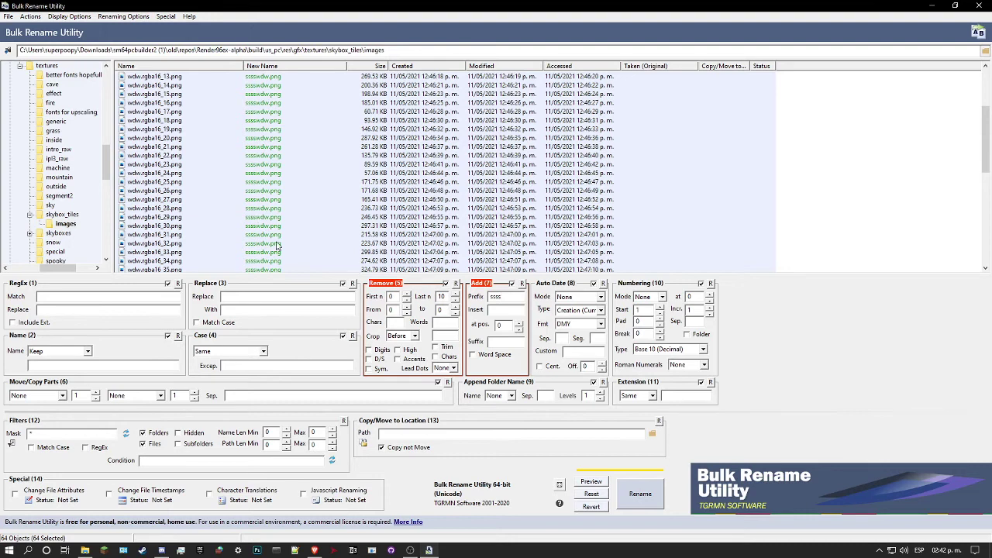
key(BackSpace)
key(BackSpace)
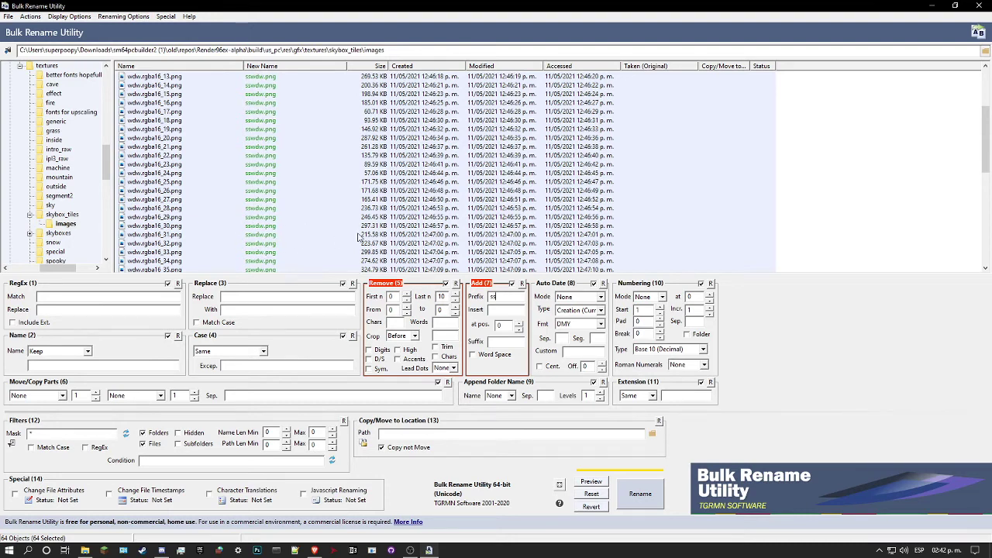
key(BackSpace)
key(BackSpace)
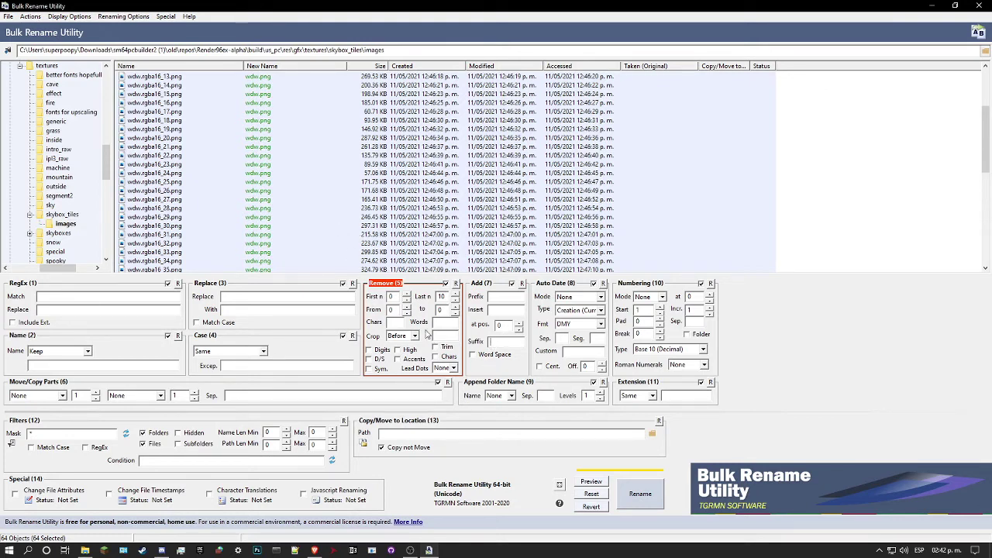
Add the suffix ".rgba16" to the new names and reduce the removed trailing characters to 9.
mouse_move(85, 551)
text(.rg)
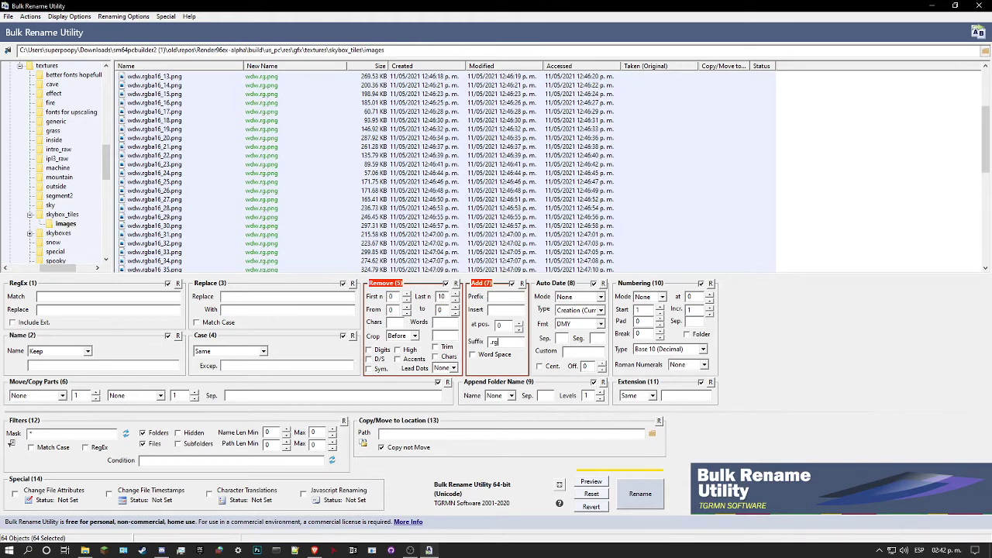
text(ba16)
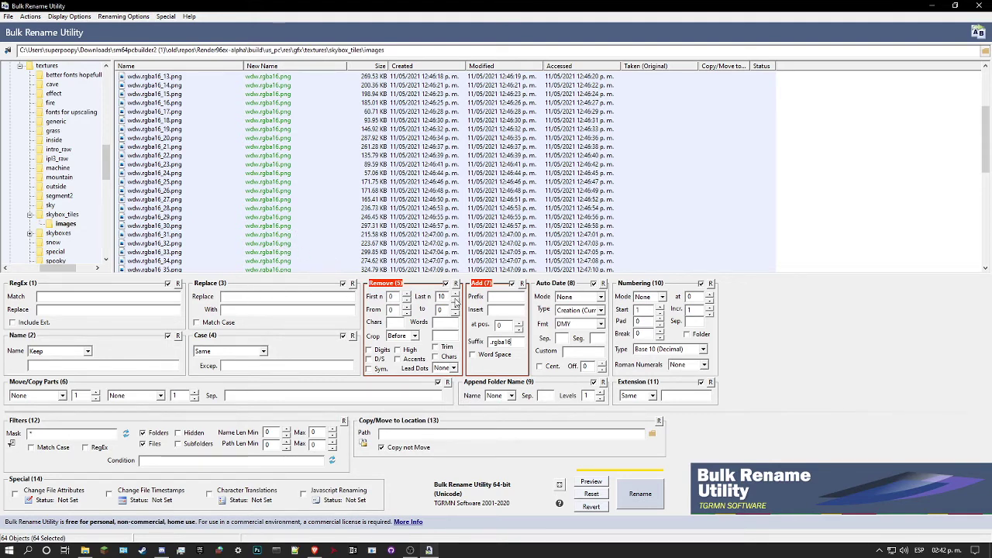
click(455, 301)
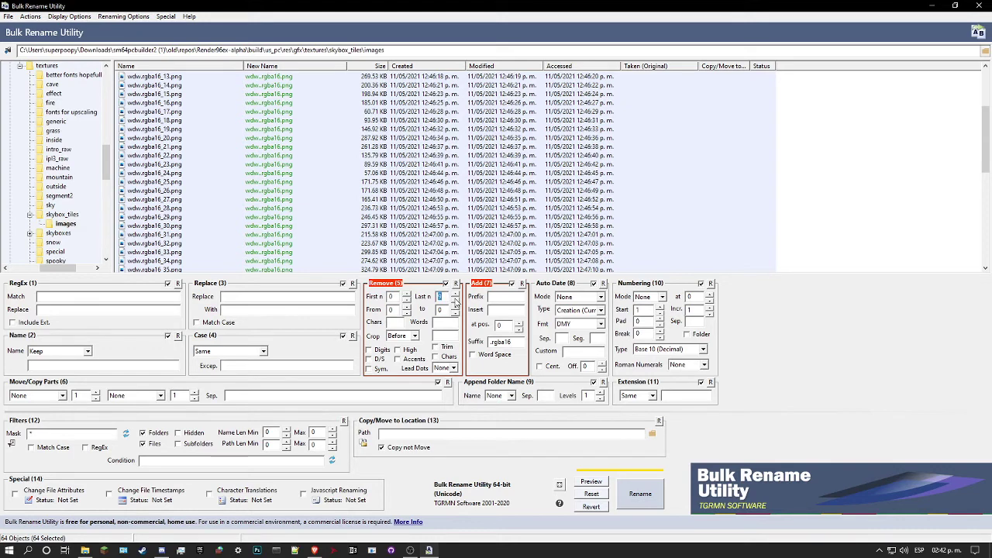
scroll(392, 225, up, 5)
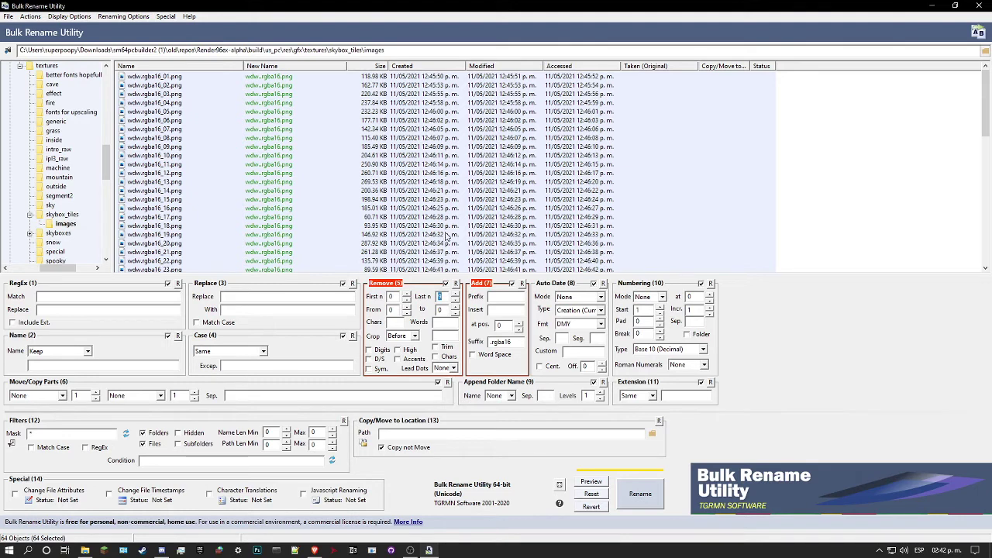
Configure the numbering to Insert mode, starting at 0 and placed at position 4.
double_click(652, 309)
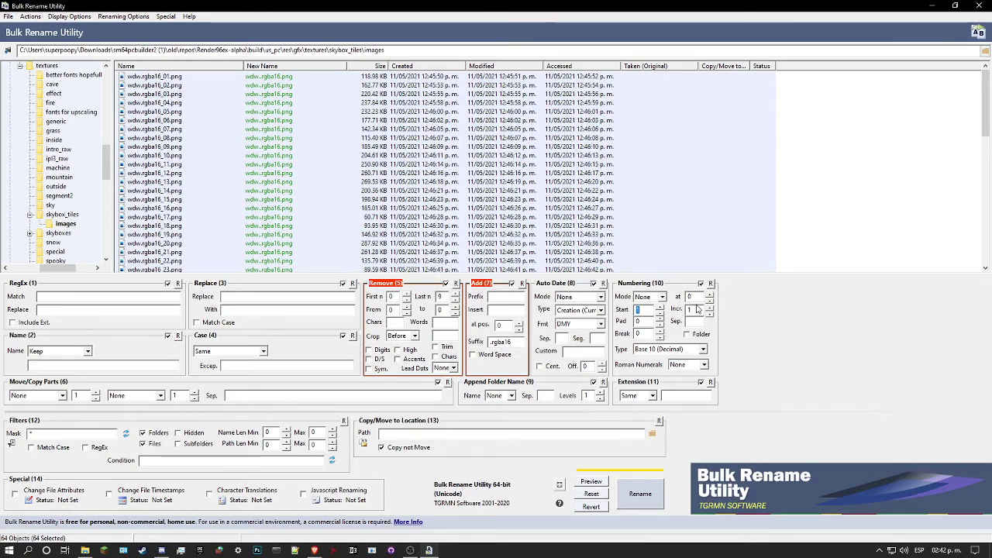
click(659, 306)
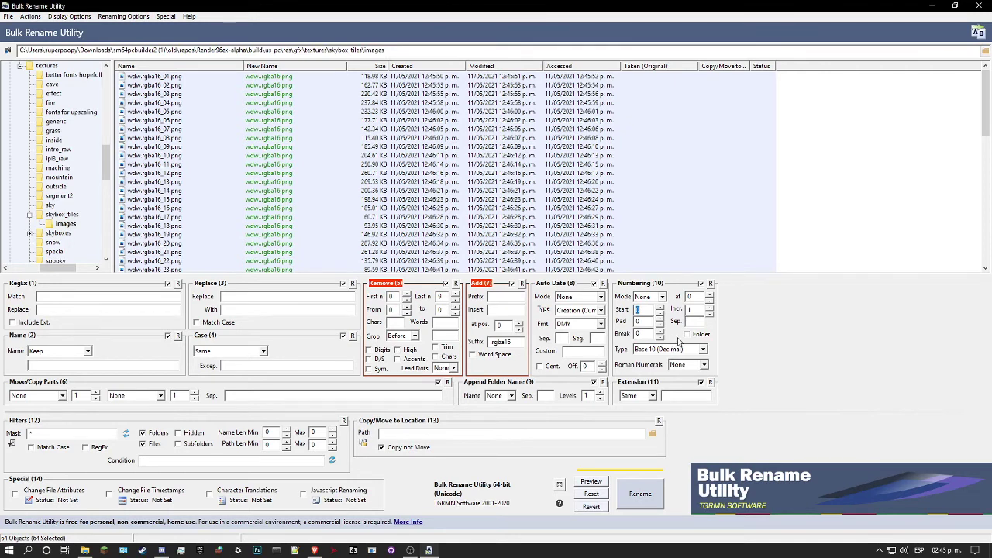
click(710, 296)
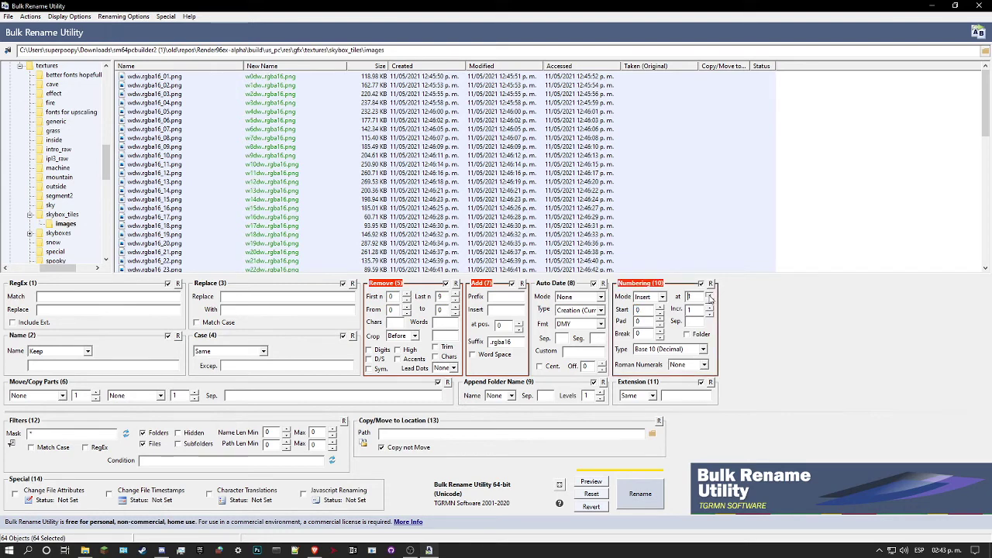
click(709, 296)
click(710, 295)
click(710, 296)
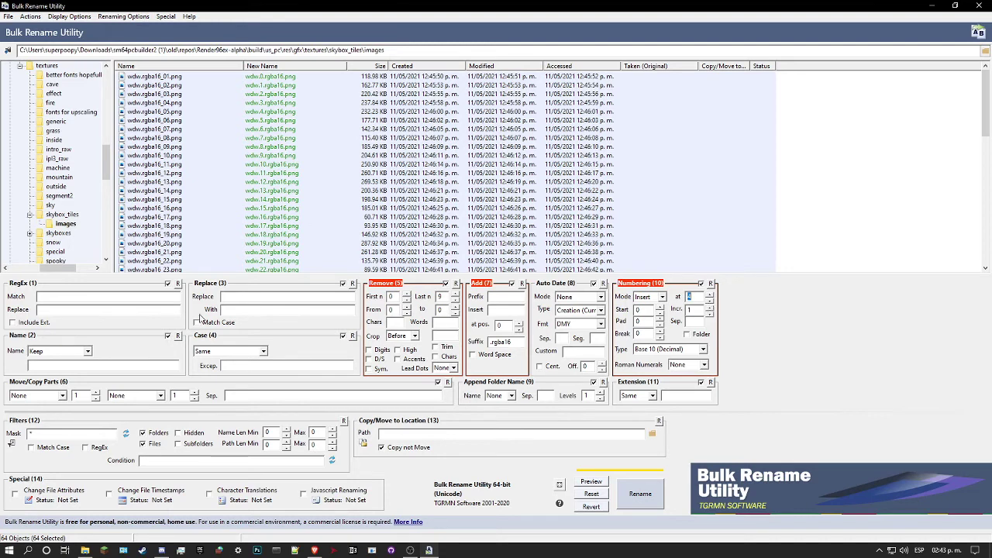
Compare the previewed new names with the tile names in the skybox_tiles folder, and review the full rename list.
click(85, 550)
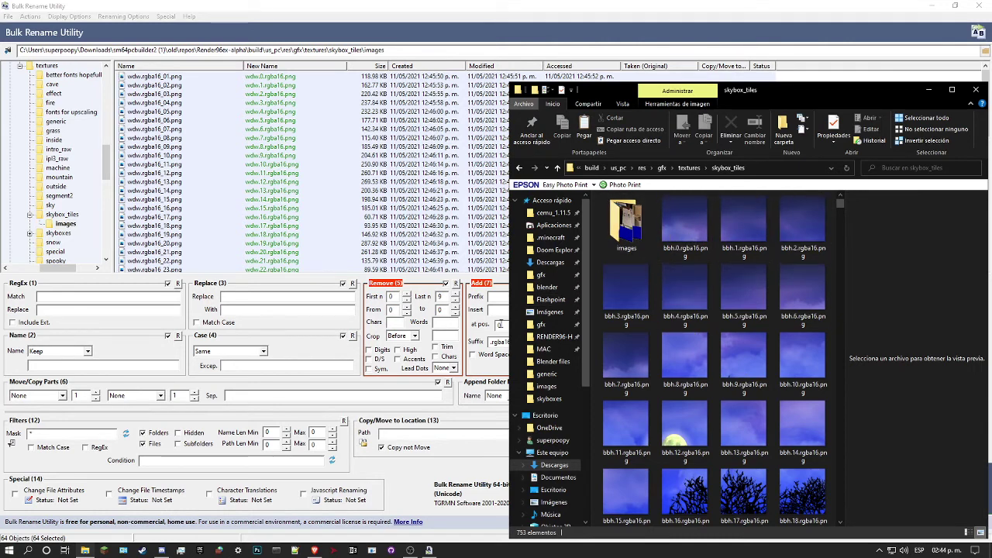
click(479, 322)
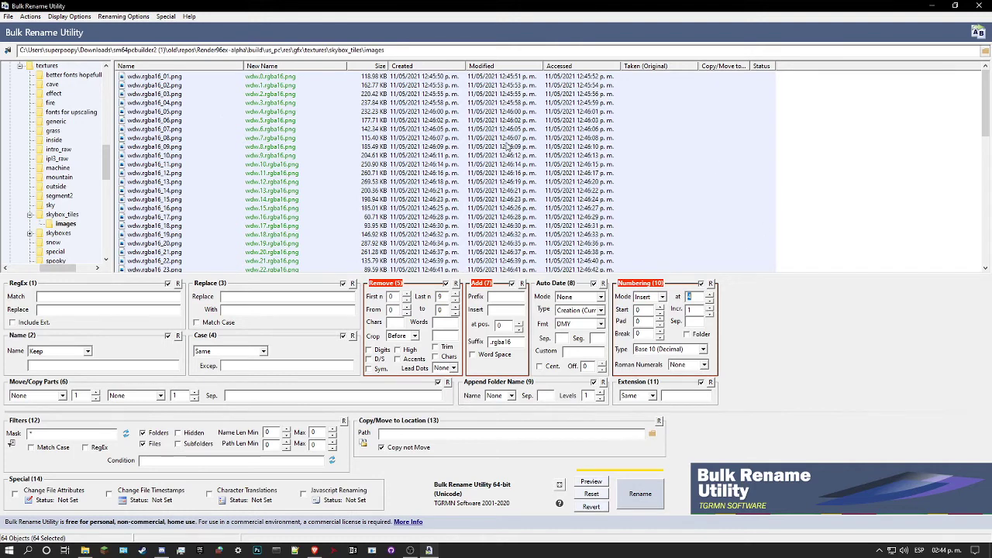
scroll(569, 244, down, 3)
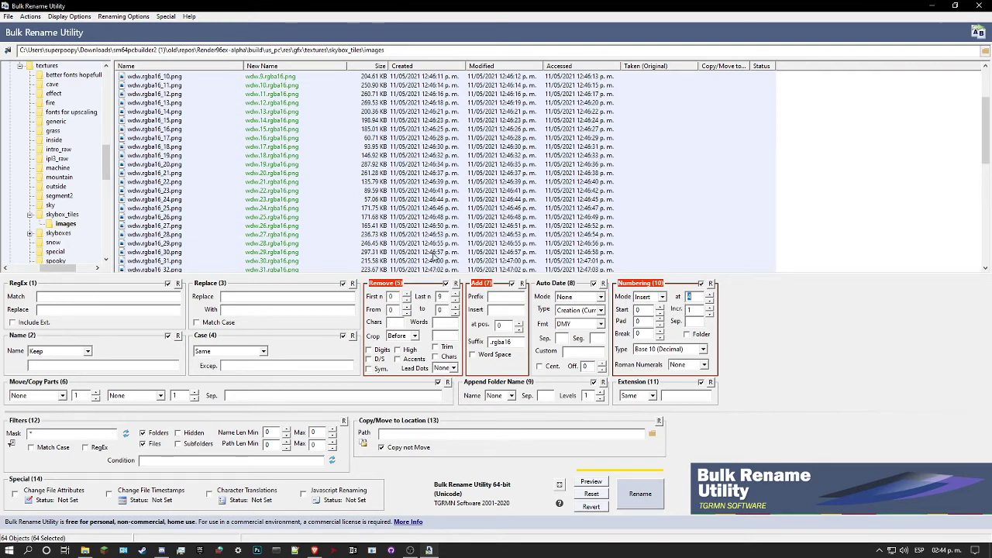
scroll(385, 236, down, 5)
scroll(385, 236, down, 6)
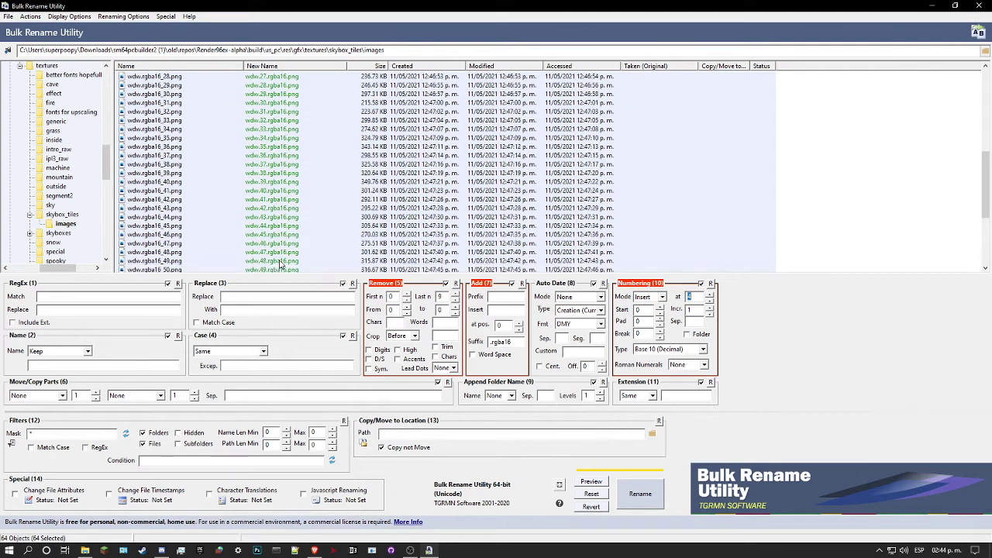
scroll(279, 256, up, 12)
scroll(283, 252, up, 2)
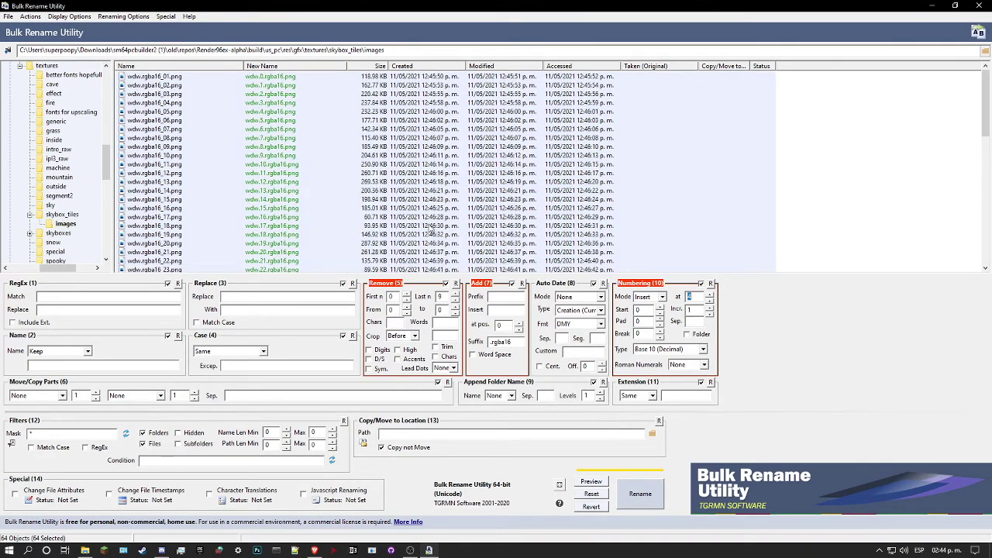
Rename the selected wdw tiles, and switch to File Explorer to open the images folder.
click(642, 496)
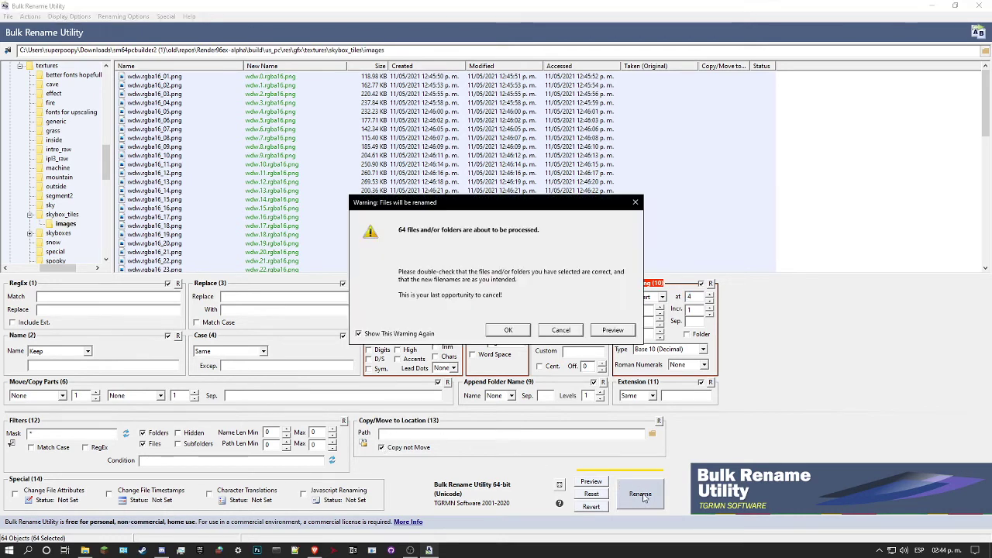
click(507, 331)
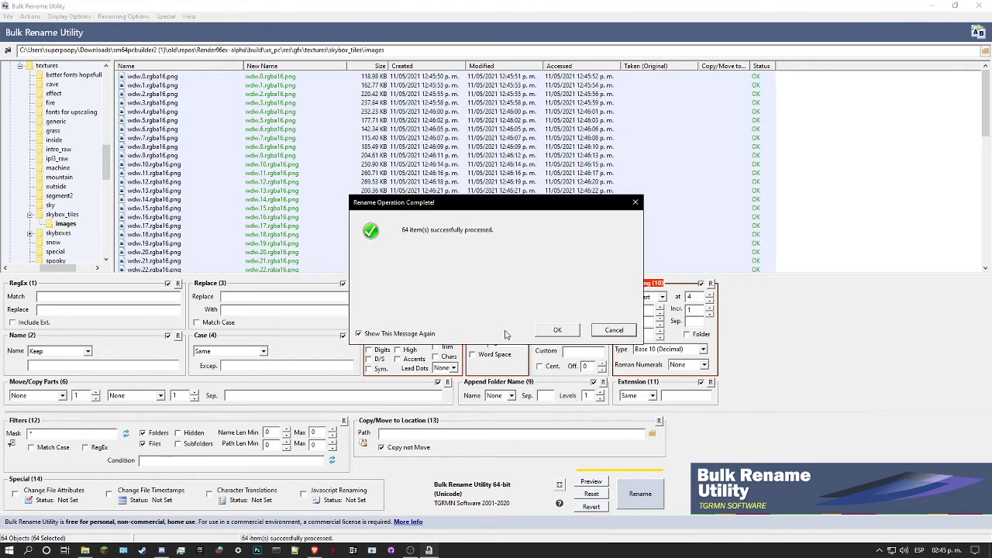
click(554, 331)
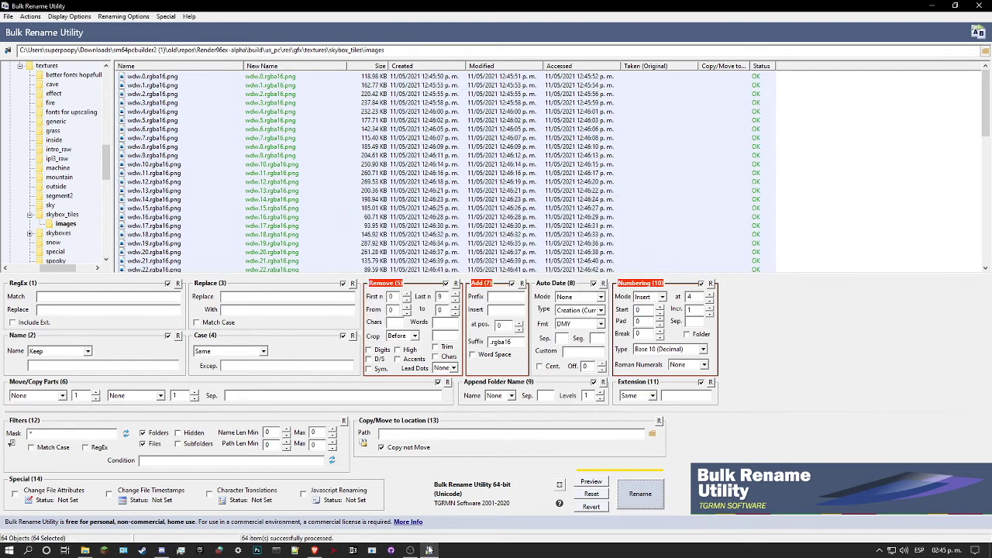
click(92, 549)
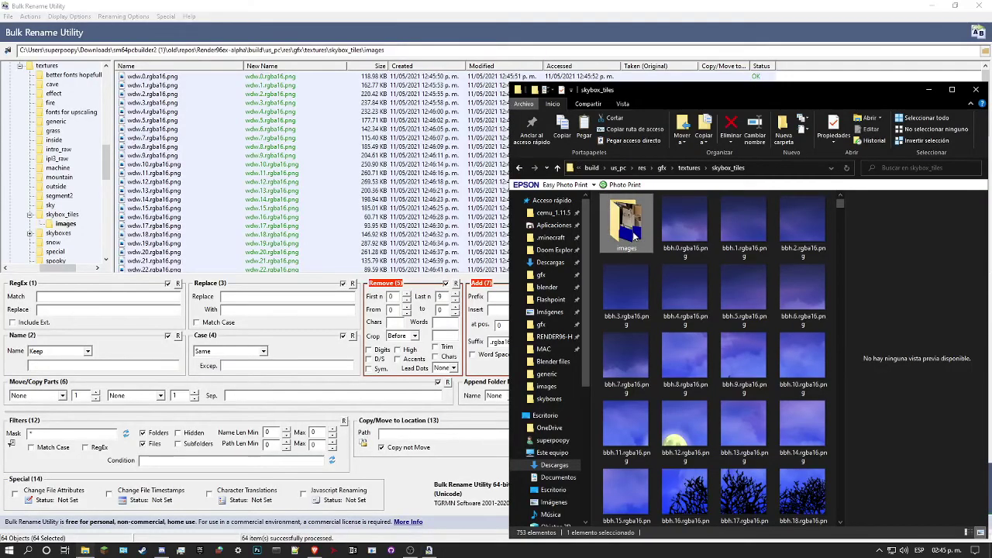
double_click(632, 236)
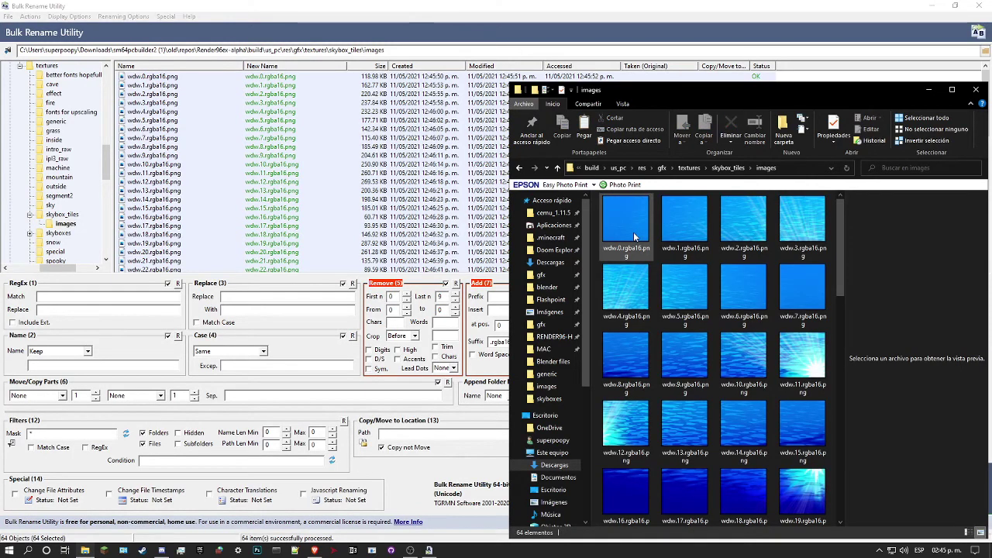
Copy all the renamed wdw tiles, from wdw.0.rgba16.png to wdw.63.rgba16.png, in the images folder.
click(633, 232)
scroll(667, 315, down, 10)
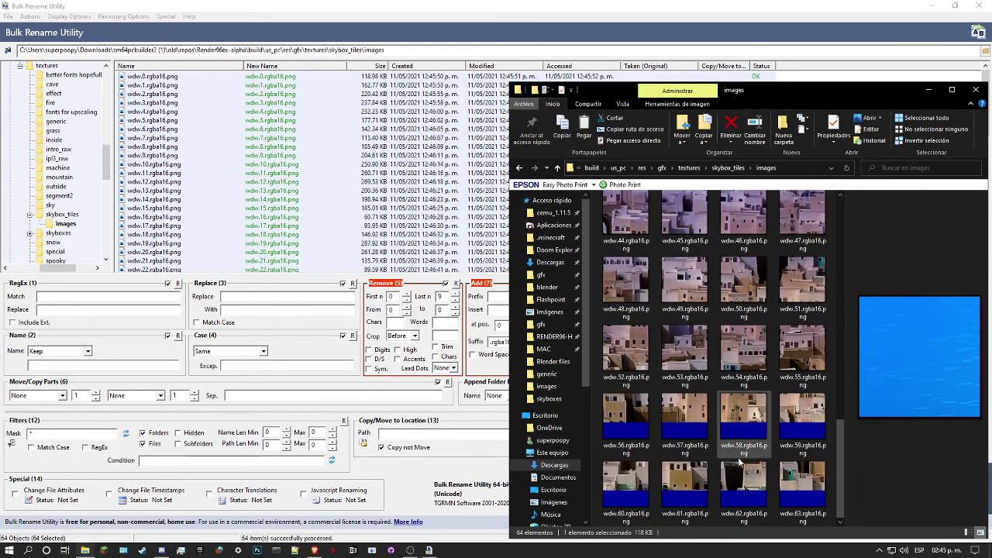
shift+click(781, 484)
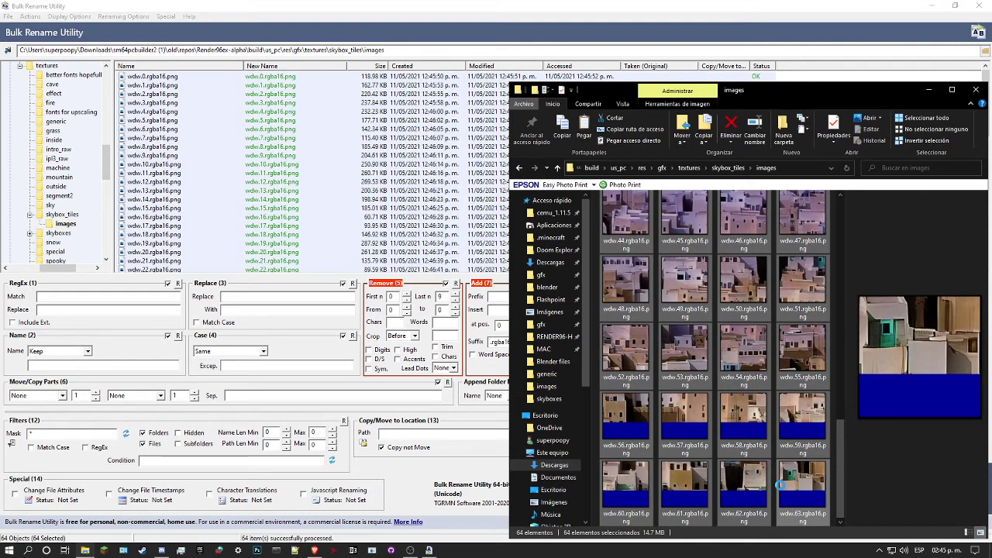
right_click(781, 484)
click(810, 436)
Go back up the folder path to the sm64pcbuilder2 (1) folder.
key(alt+Up)
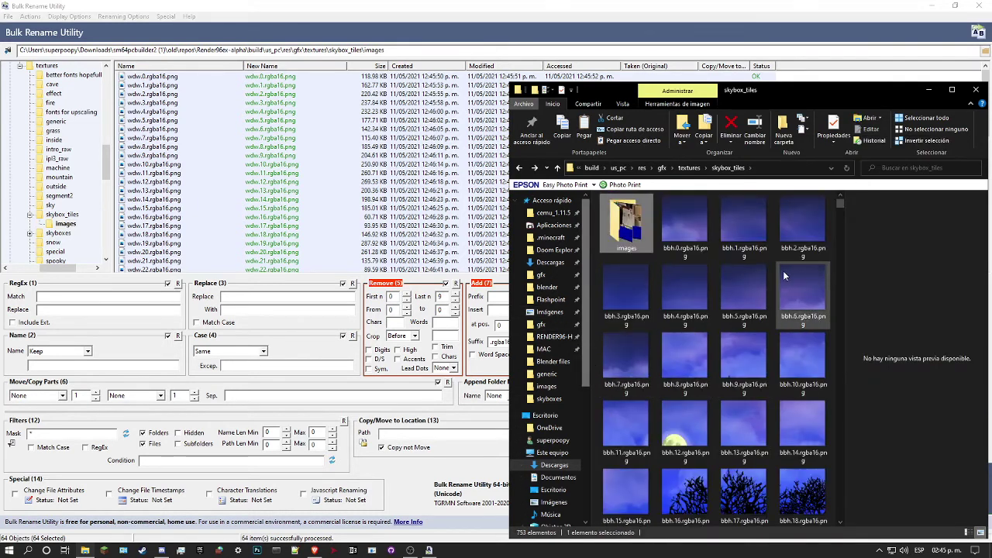
click(617, 168)
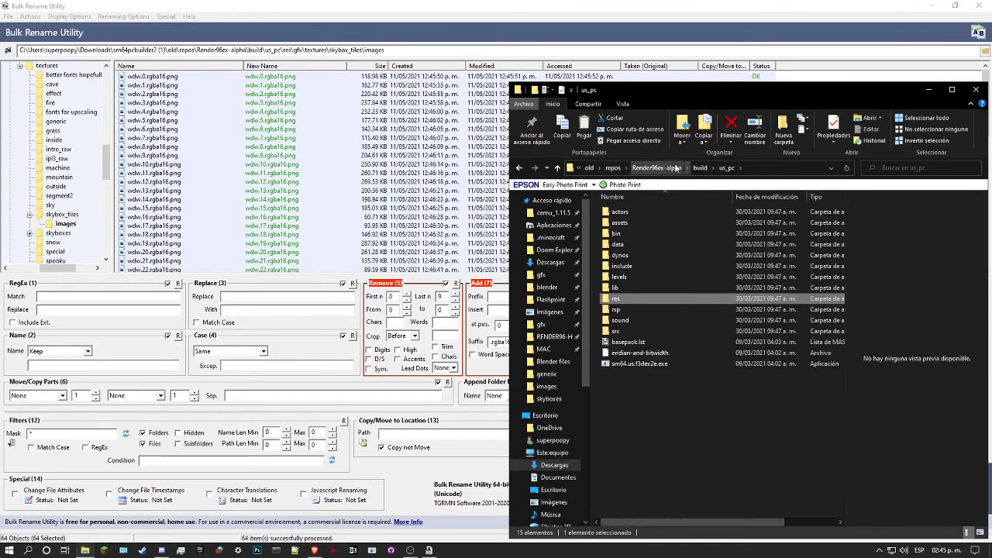
click(613, 167)
click(701, 167)
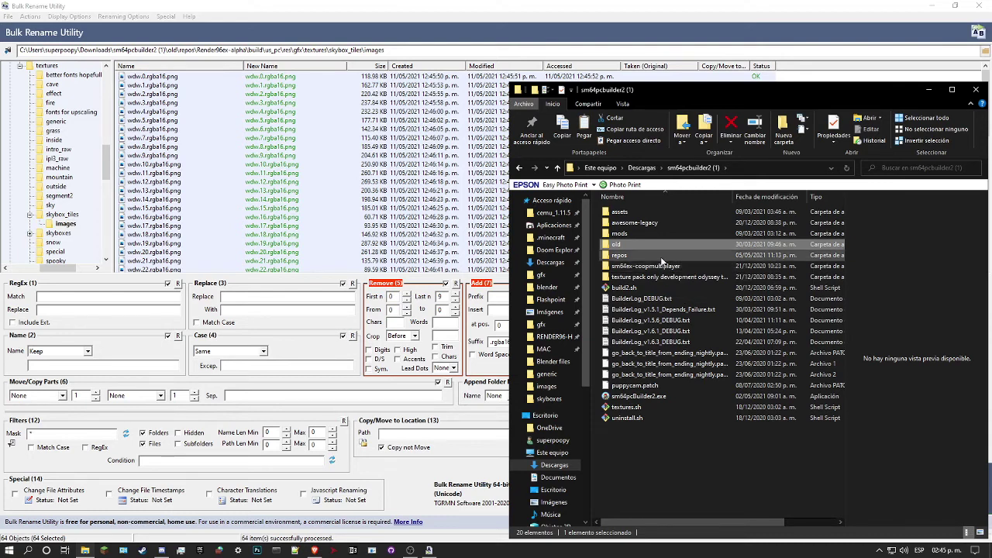
double_click(660, 257)
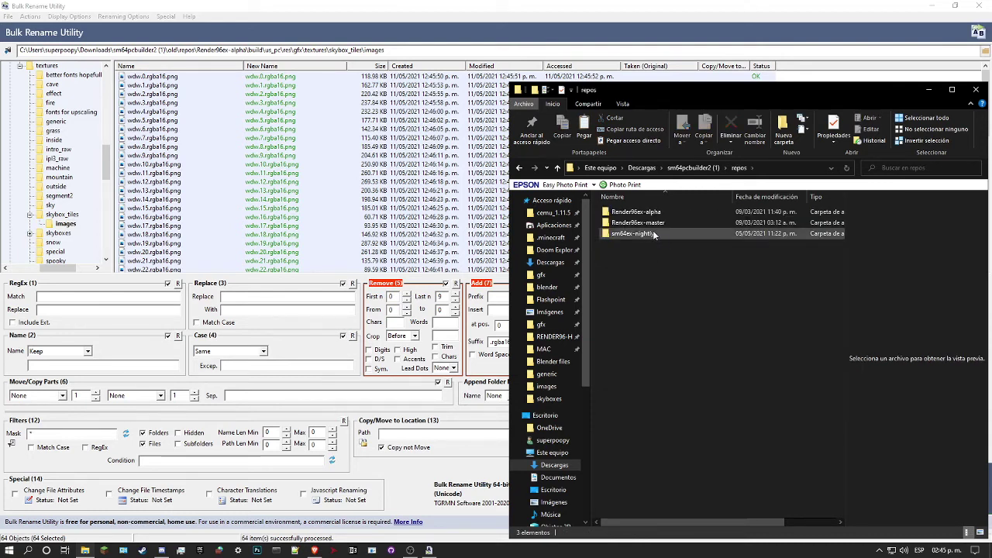
key(BackSpace)
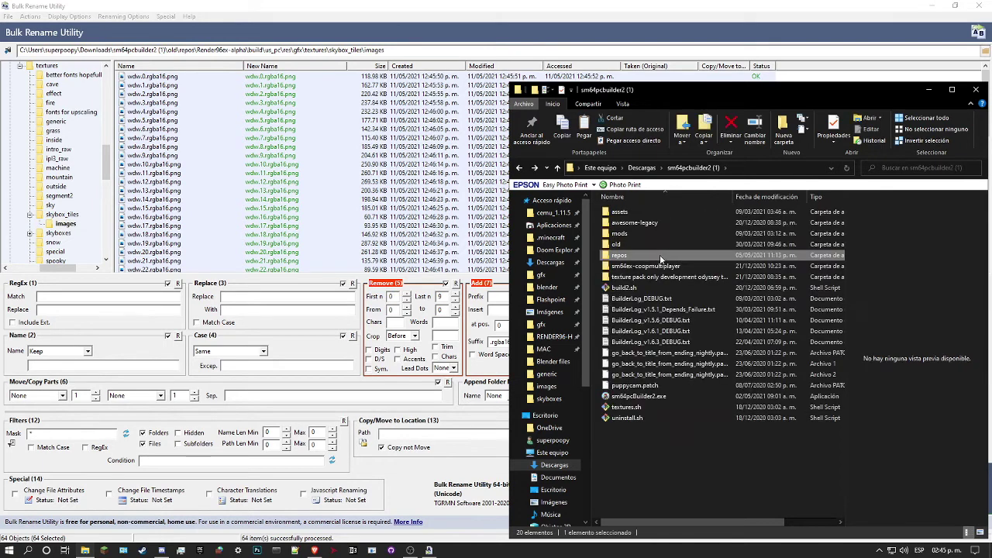
double_click(657, 254)
key(BackSpace)
double_click(616, 246)
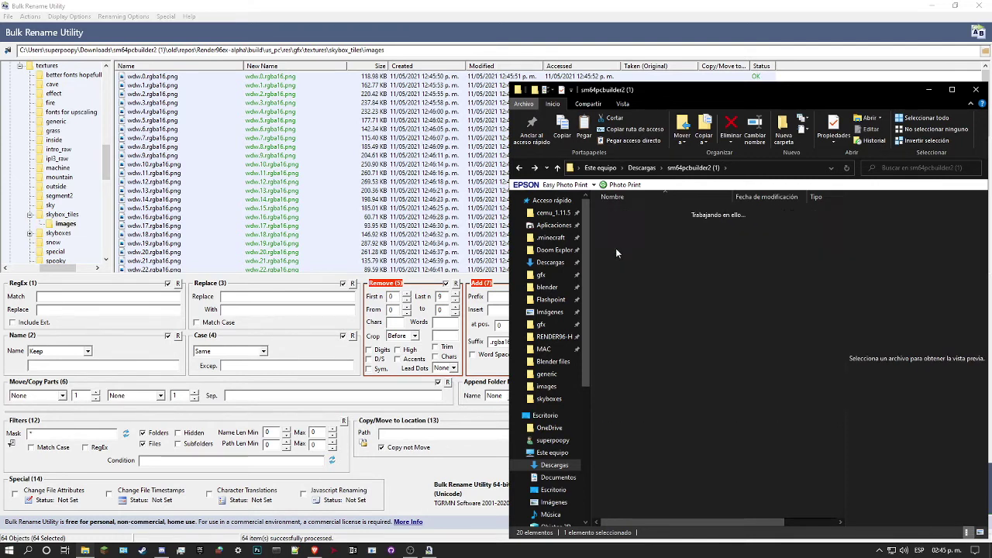
double_click(640, 210)
key(BackSpace)
key(BackSpace)
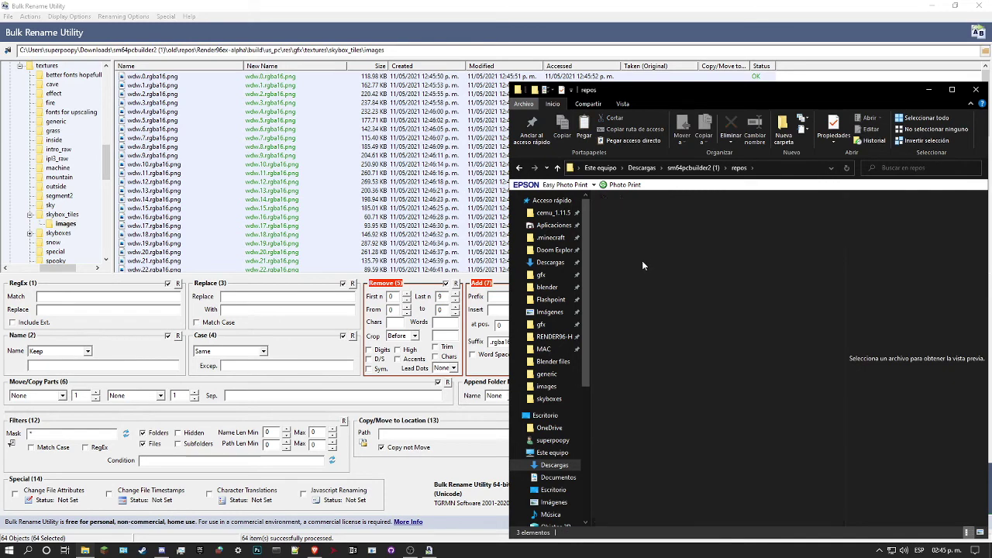
Open the skybox_tiles folder of the sm64ex-nightly build, under repos\sm64ex-nightly\build\us_pc\res\gfx\textures.
double_click(643, 264)
double_click(641, 234)
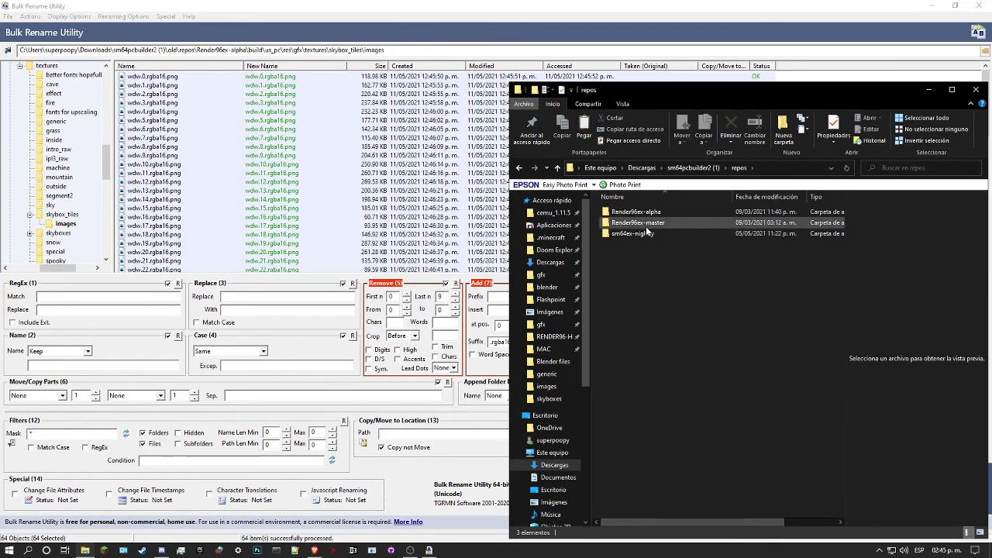
scroll(657, 294, down, 1)
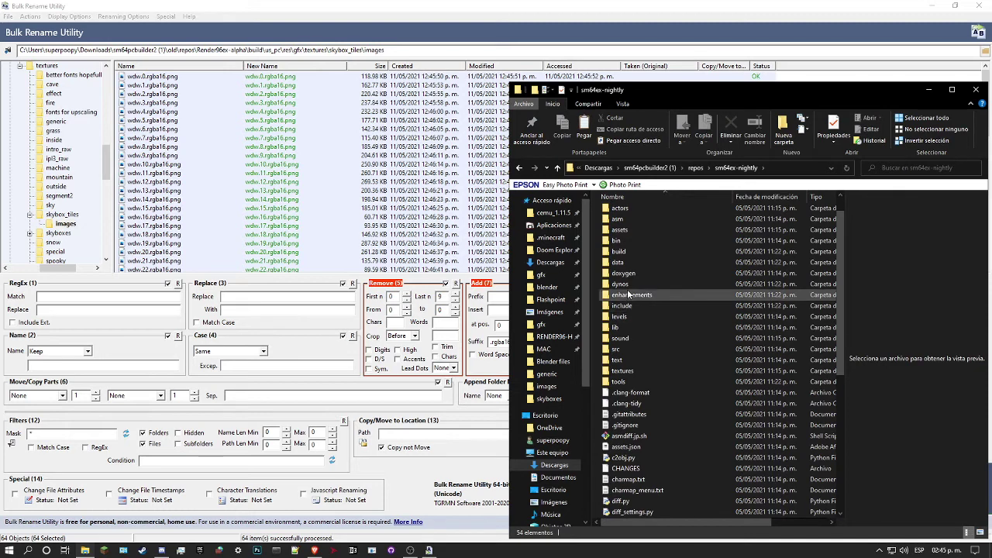
double_click(626, 252)
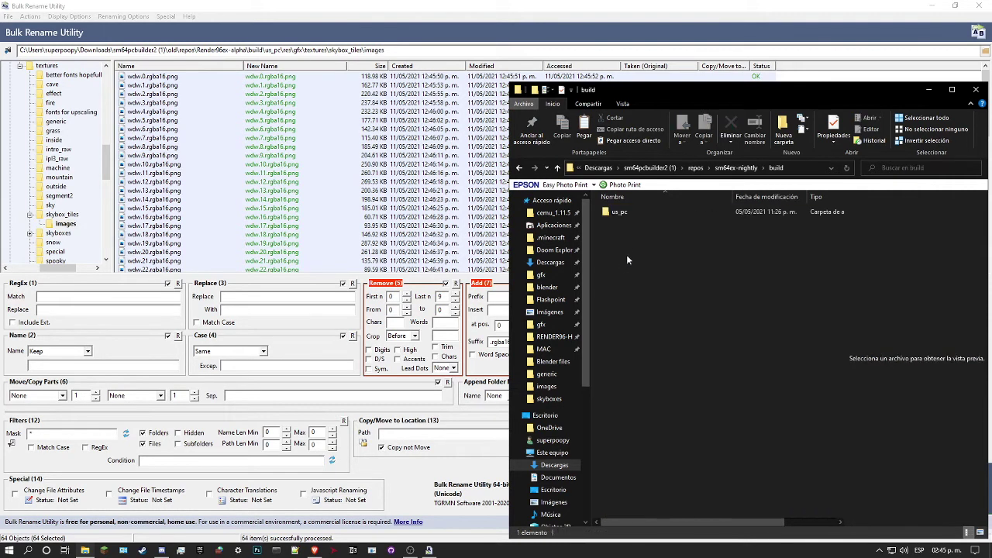
double_click(631, 209)
double_click(627, 299)
double_click(615, 213)
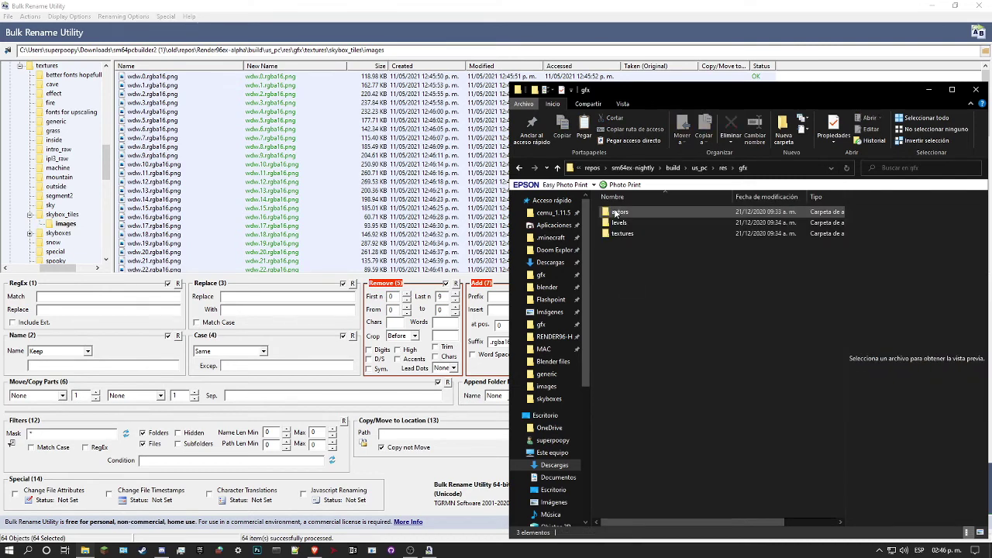
double_click(612, 235)
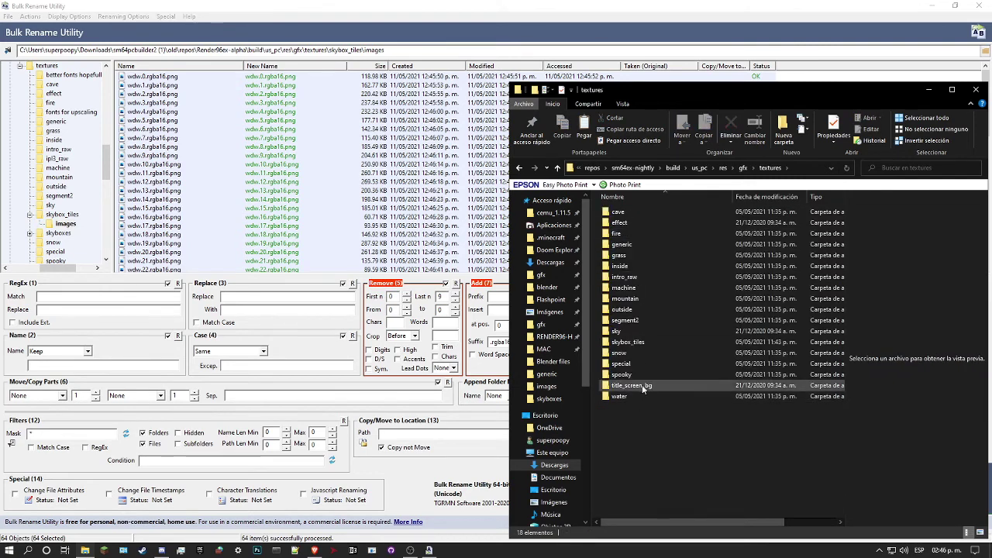
double_click(640, 344)
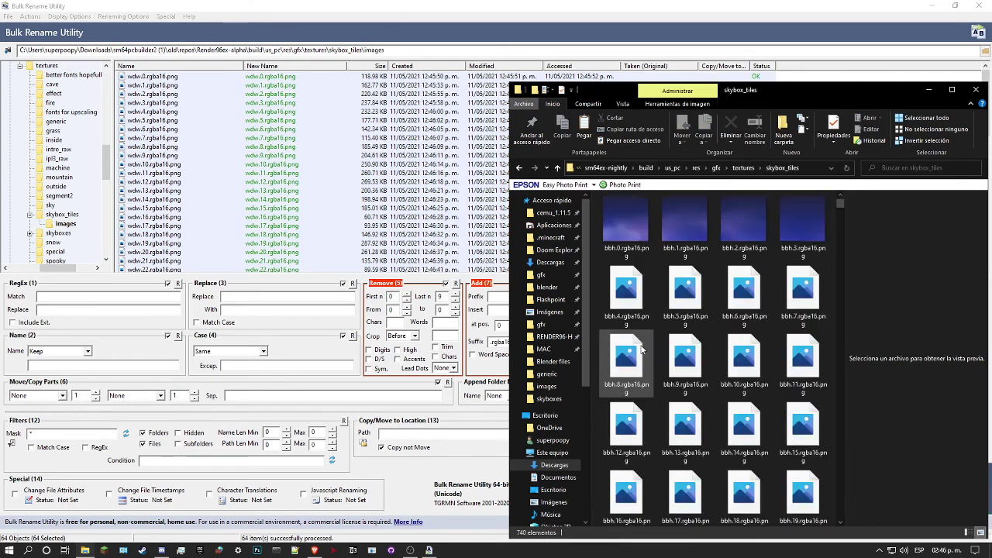
Paste the copied wdw tiles into this skybox_tiles folder, replacing the existing files with the same names.
right_click(655, 340)
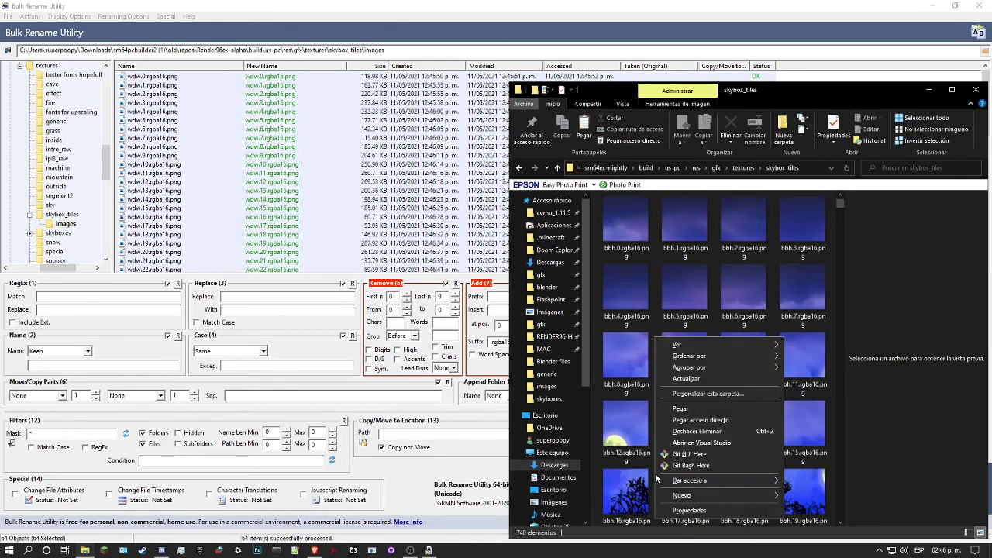
click(685, 408)
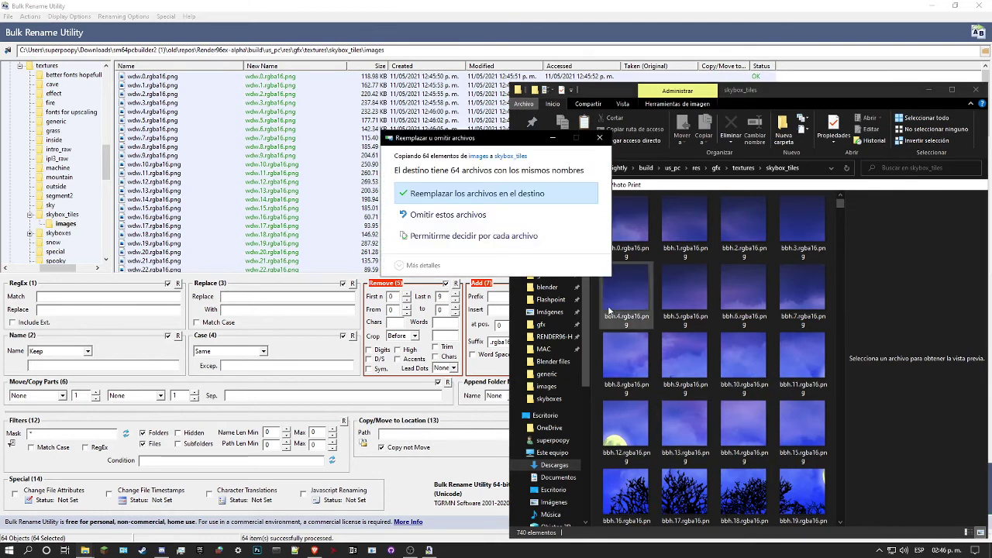
click(480, 215)
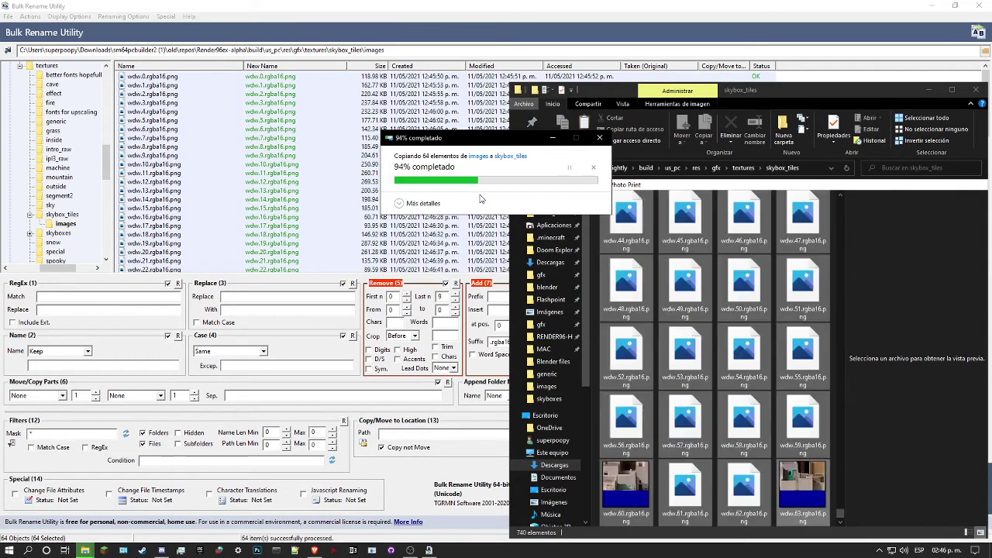
Return to the us_pc folder of the sm64ex-nightly build and launch the Super Mario 64 EX game.
key(alt+Up)
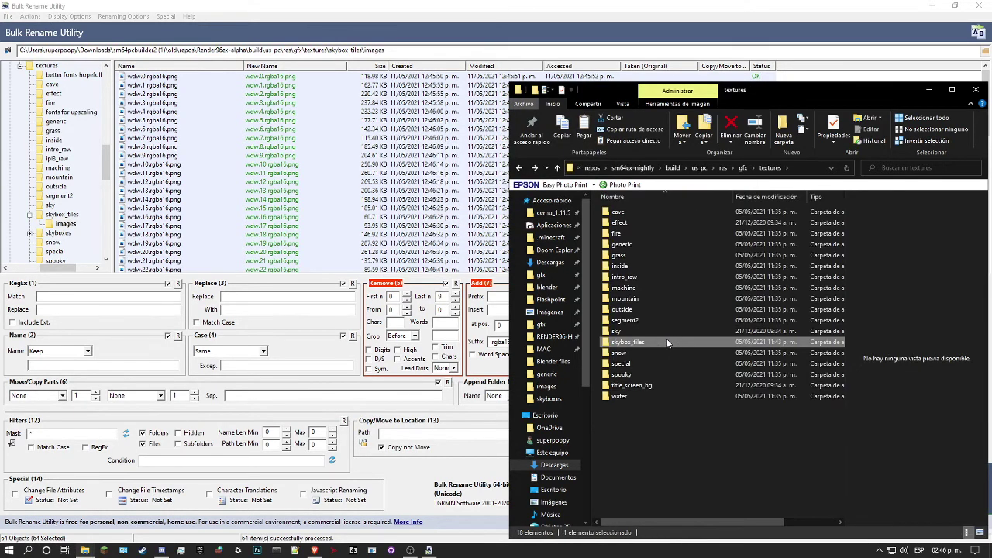
key(alt+Up)
key(alt+Left)
click(723, 167)
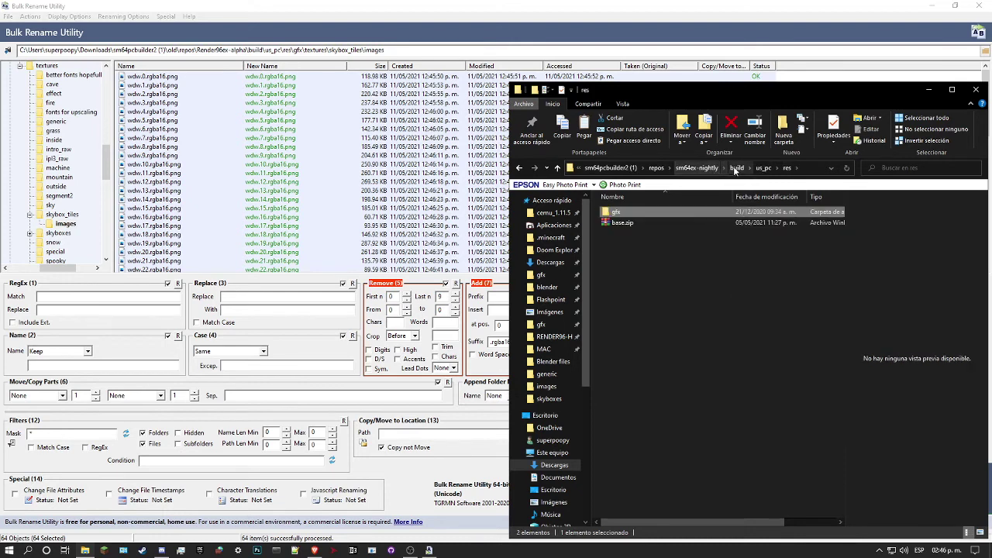
click(763, 167)
double_click(641, 408)
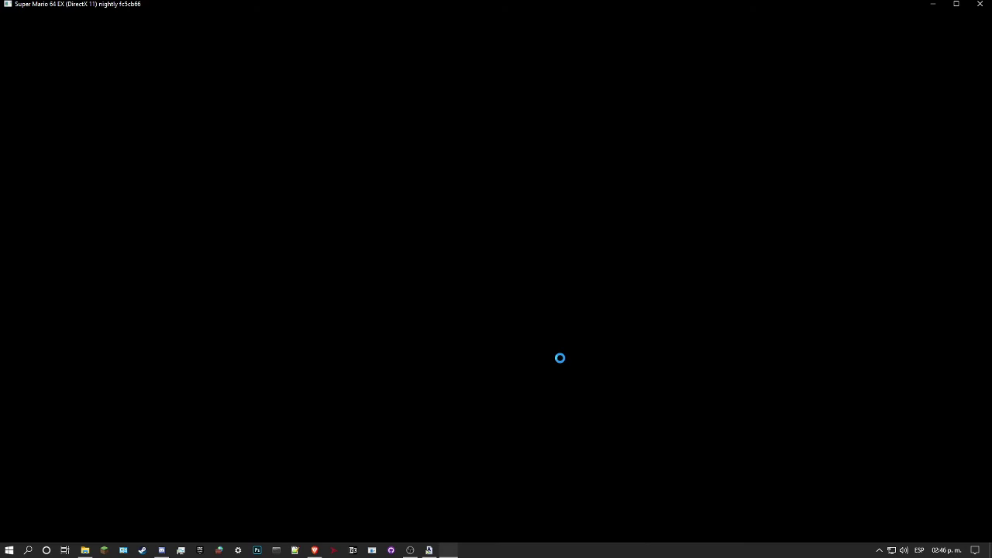